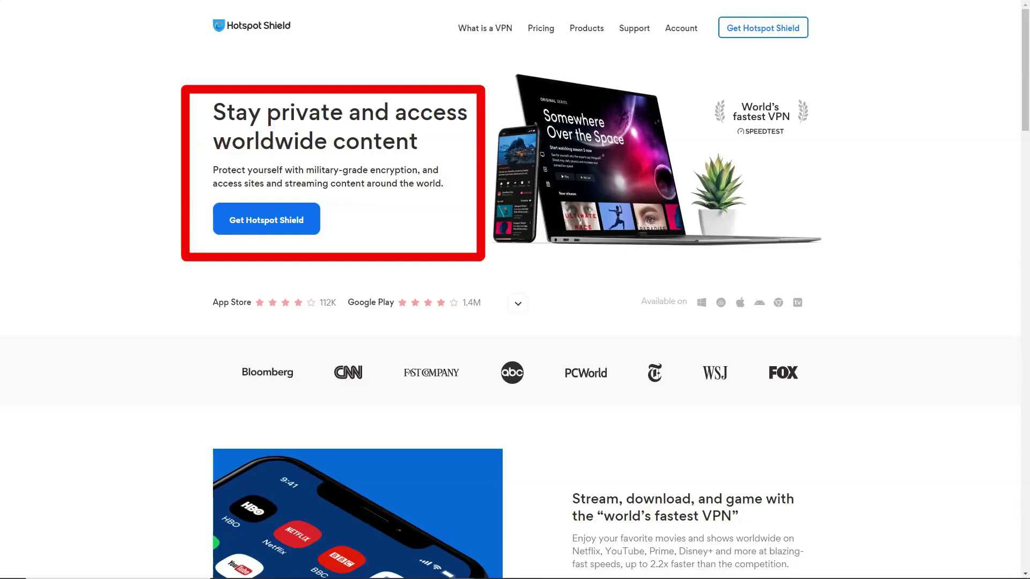
pyautogui.scroll(-5, 515, 322)
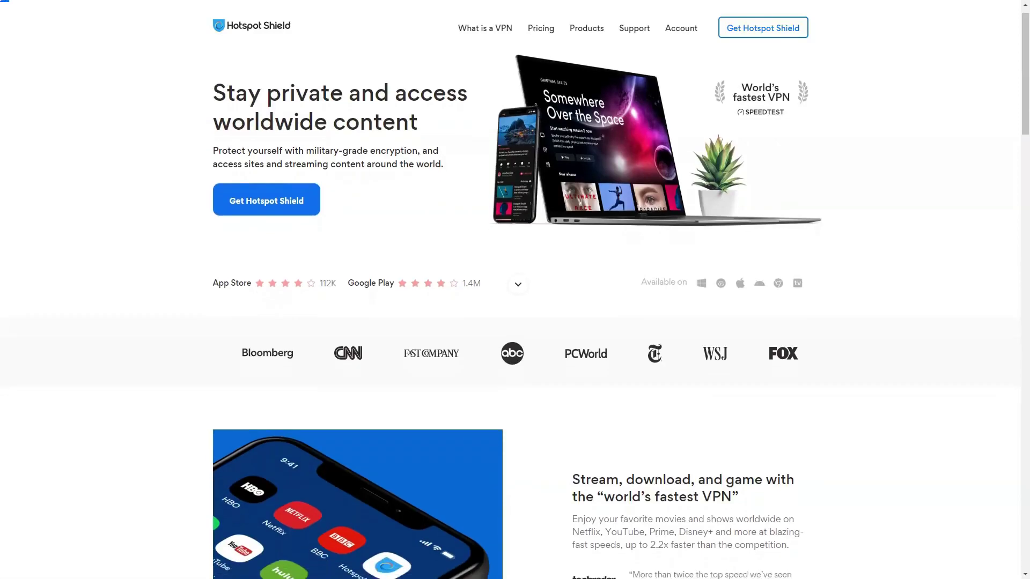
pyautogui.scroll(-2, 516, 322)
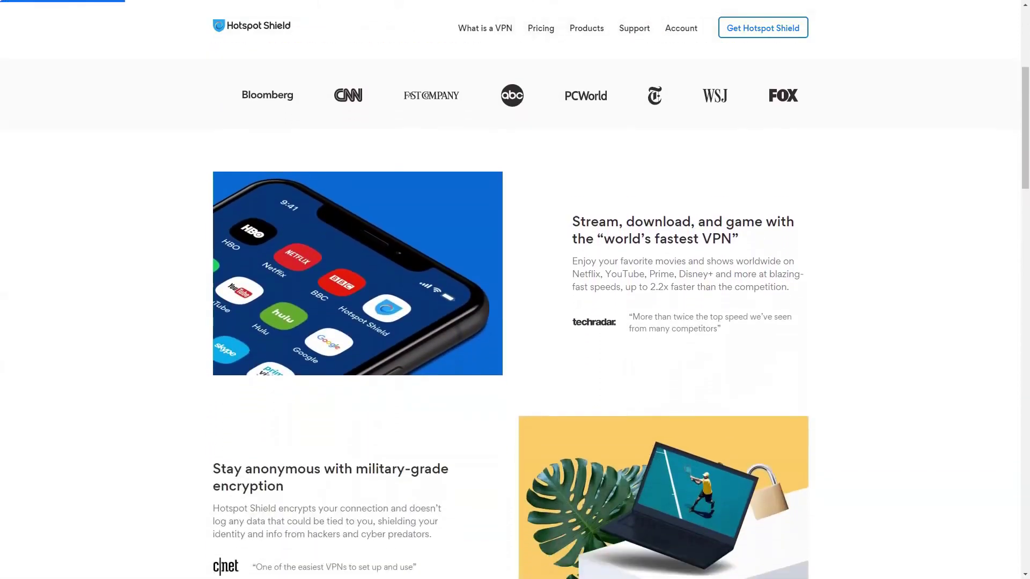
pyautogui.scroll(-2, 515, 323)
pyautogui.scroll(-1, 515, 322)
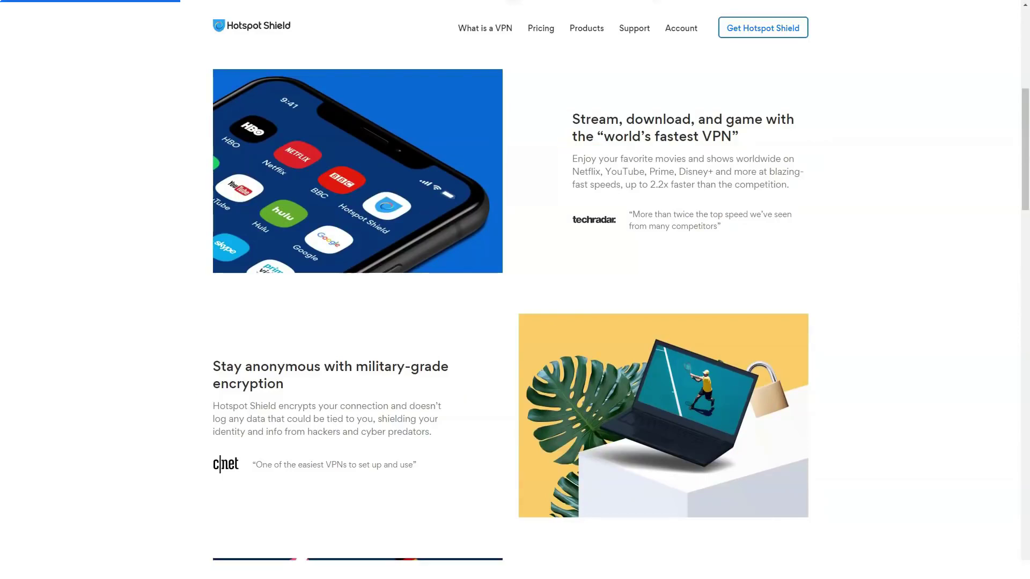
pyautogui.scroll(-2, 515, 323)
pyautogui.scroll(-2, 515, 322)
pyautogui.scroll(-2, 515, 322)
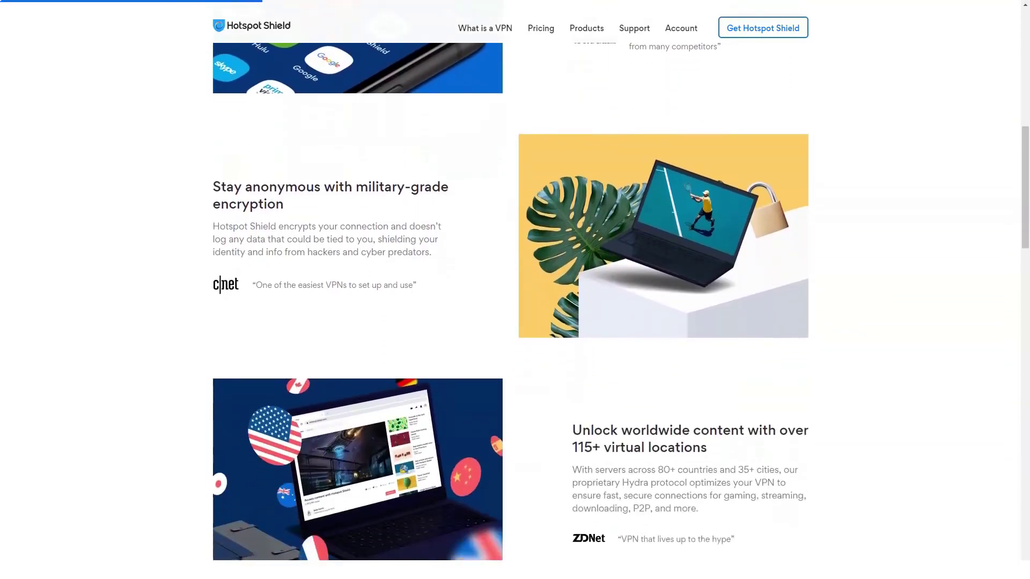
pyautogui.scroll(-2, 516, 323)
pyautogui.scroll(-2, 515, 323)
pyautogui.scroll(-2, 515, 323)
pyautogui.scroll(-2, 515, 322)
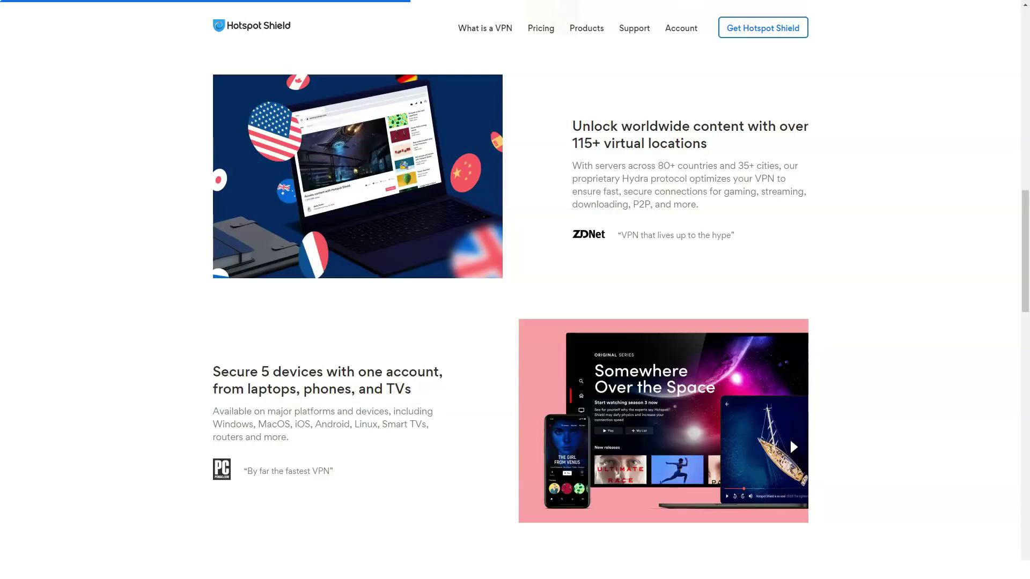
pyautogui.scroll(-2, 790, 438)
pyautogui.scroll(-2, 790, 438)
pyautogui.scroll(-2, 790, 302)
pyautogui.scroll(-2, 789, 206)
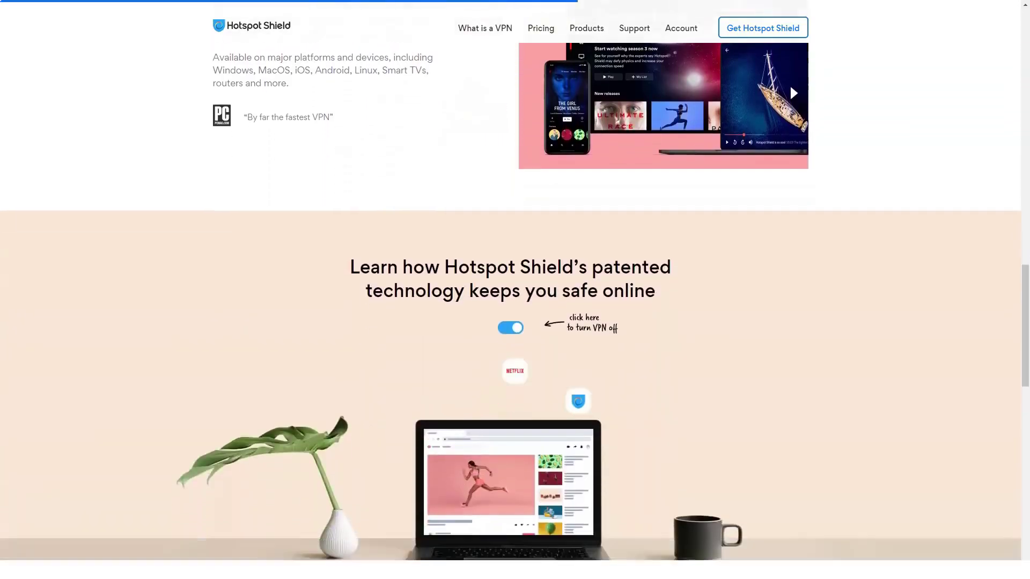
pyautogui.scroll(-2, 790, 83)
pyautogui.scroll(-1, 505, 392)
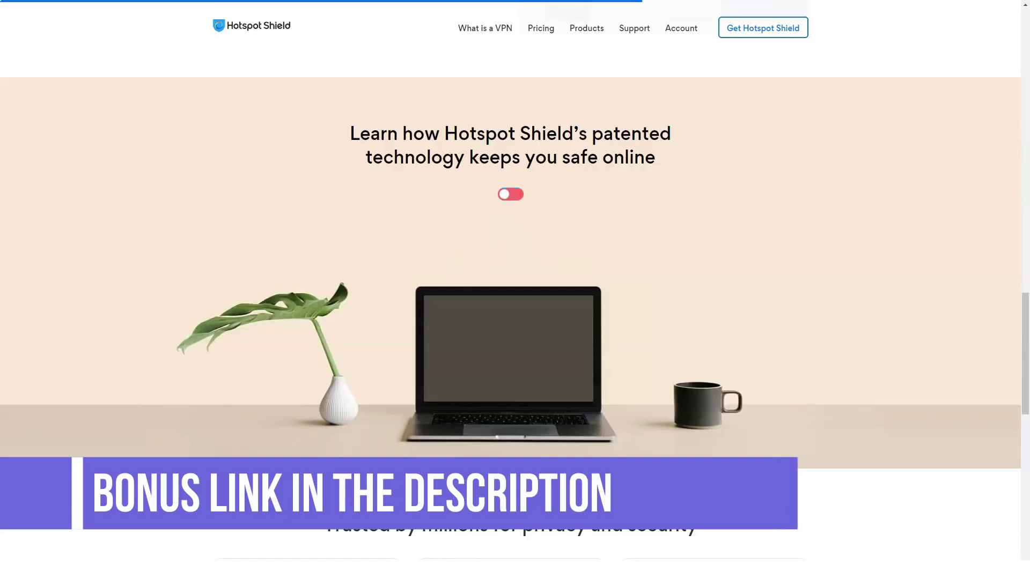
pyautogui.scroll(-5, 515, 322)
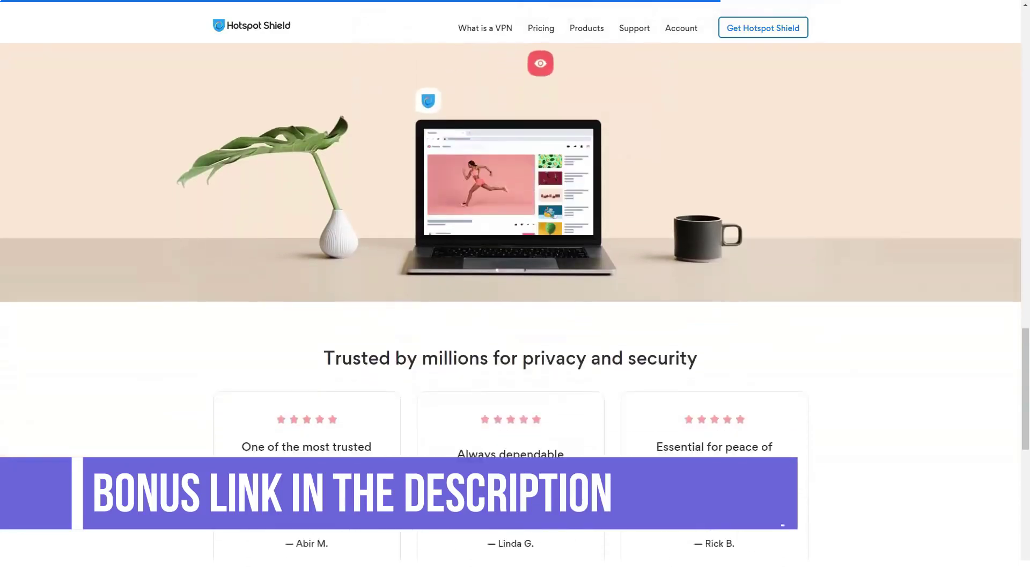
pyautogui.scroll(-3, 516, 322)
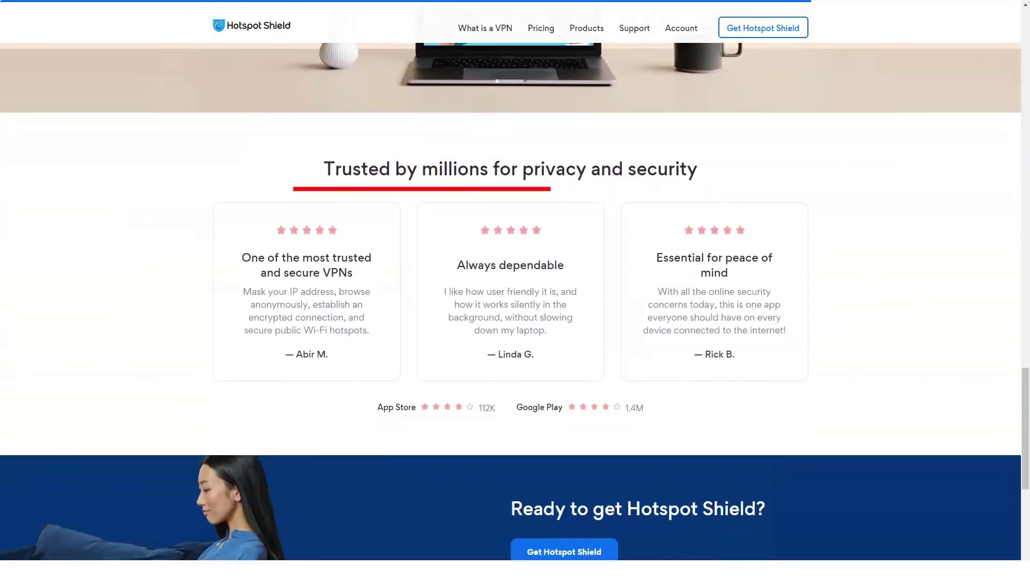
pyautogui.scroll(-4, 515, 323)
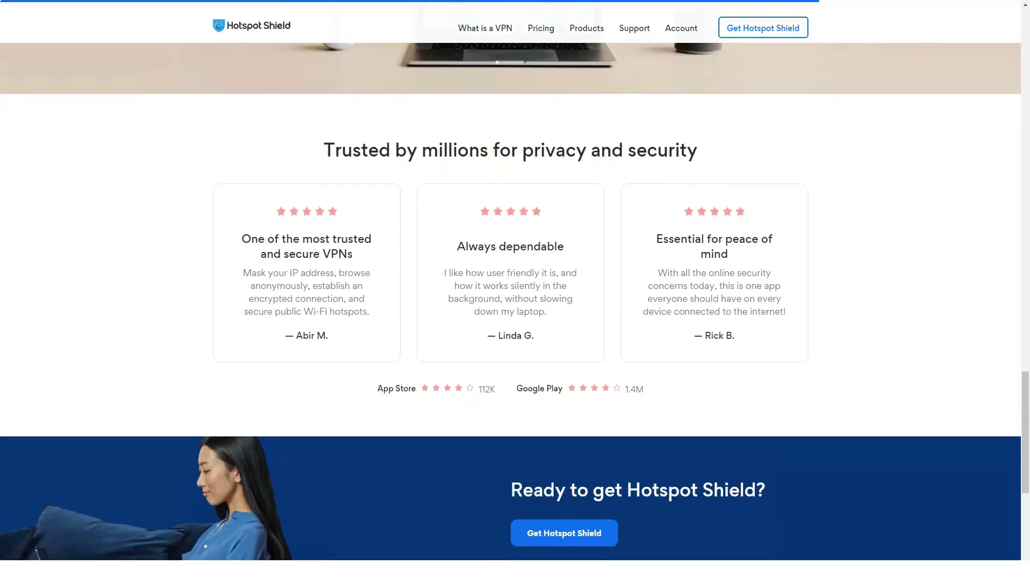
pyautogui.scroll(-4, 515, 322)
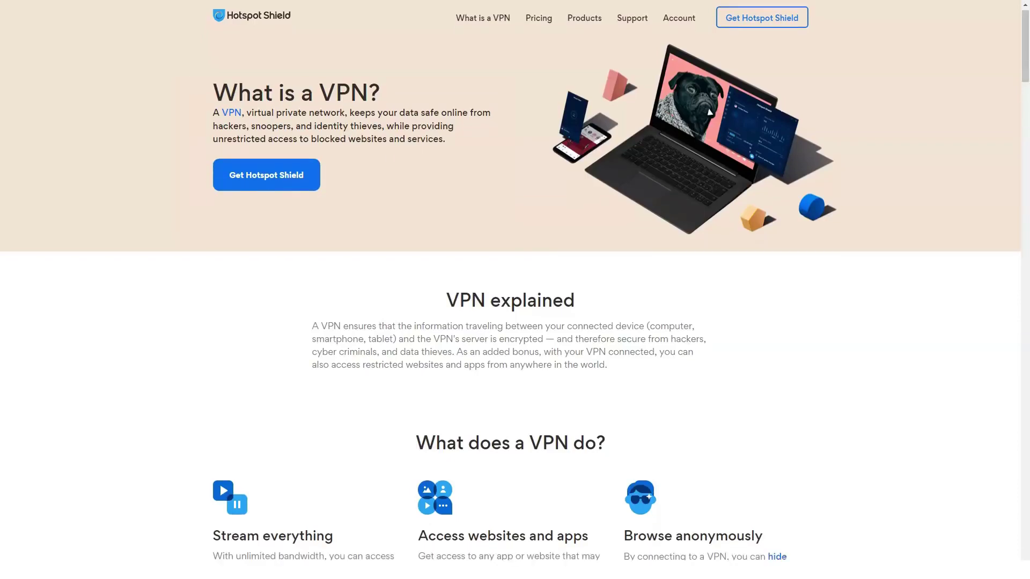
pyautogui.scroll(-5, 516, 322)
pyautogui.scroll(-2, 515, 322)
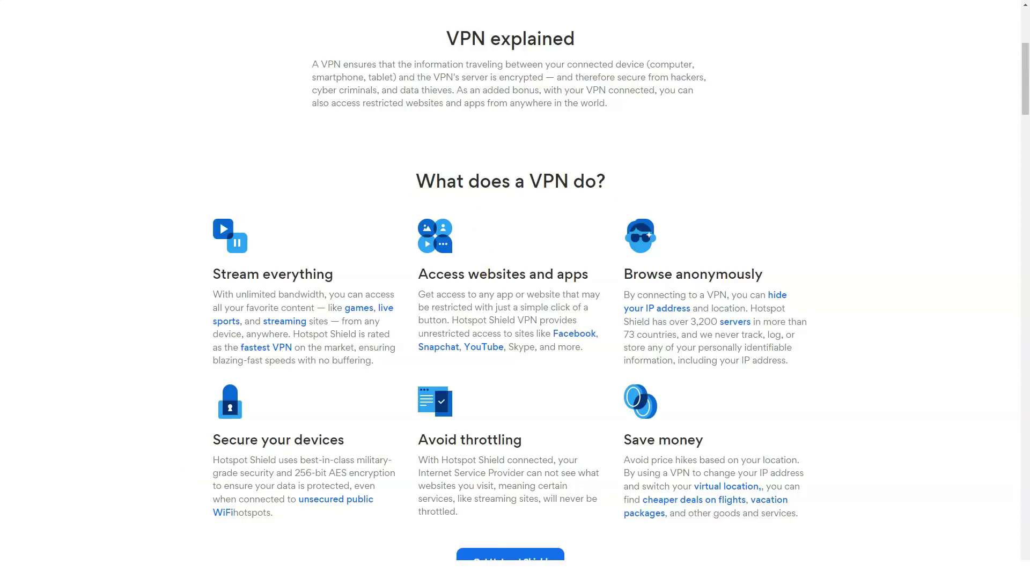
pyautogui.scroll(-3, 516, 289)
pyautogui.scroll(-2, 515, 290)
pyautogui.scroll(-2, 516, 290)
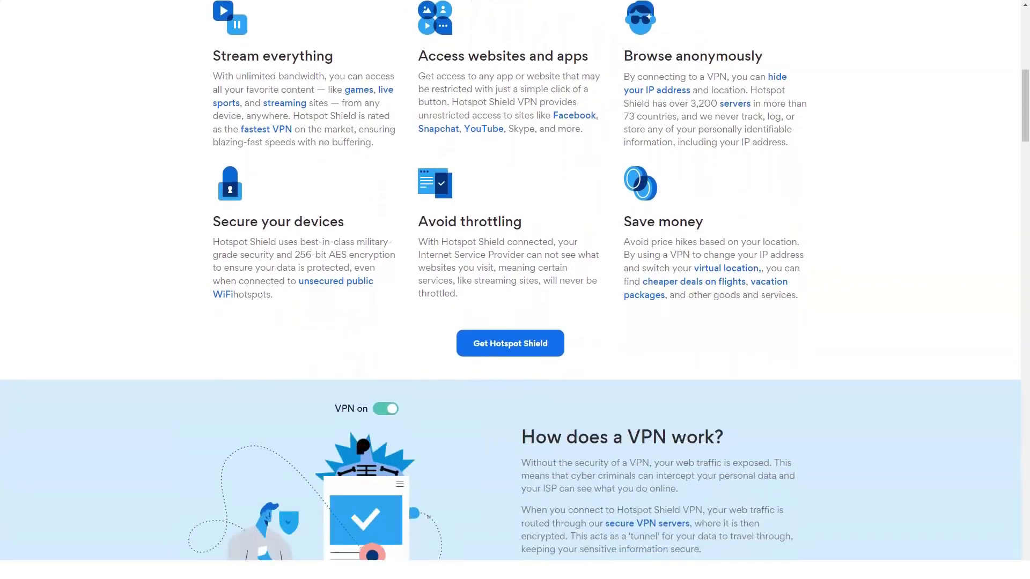
pyautogui.scroll(-2, 516, 290)
pyautogui.scroll(-2, 516, 290)
pyautogui.scroll(-2, 515, 291)
pyautogui.scroll(-1, 515, 291)
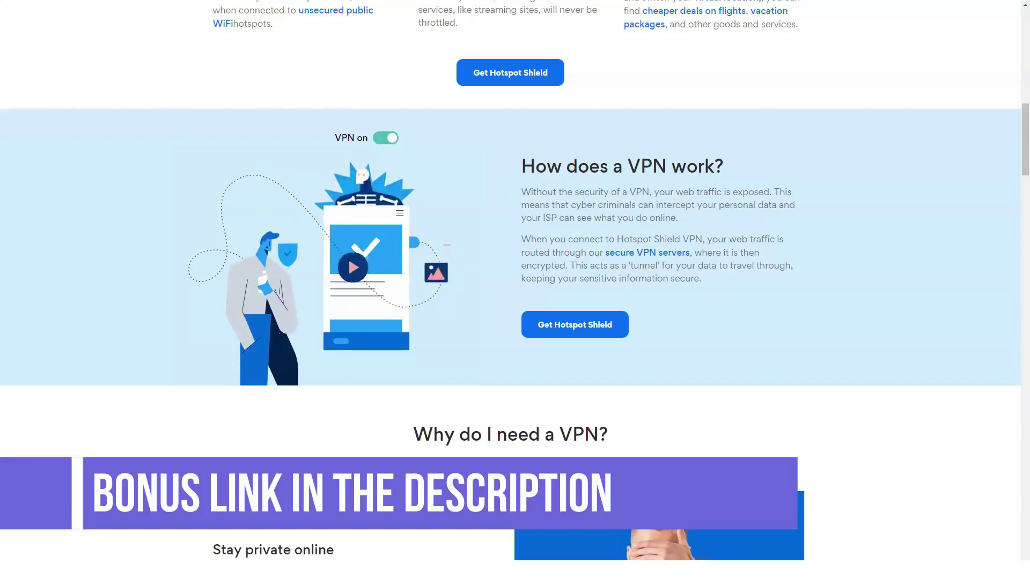
pyautogui.scroll(-2, 515, 290)
pyautogui.scroll(-2, 515, 290)
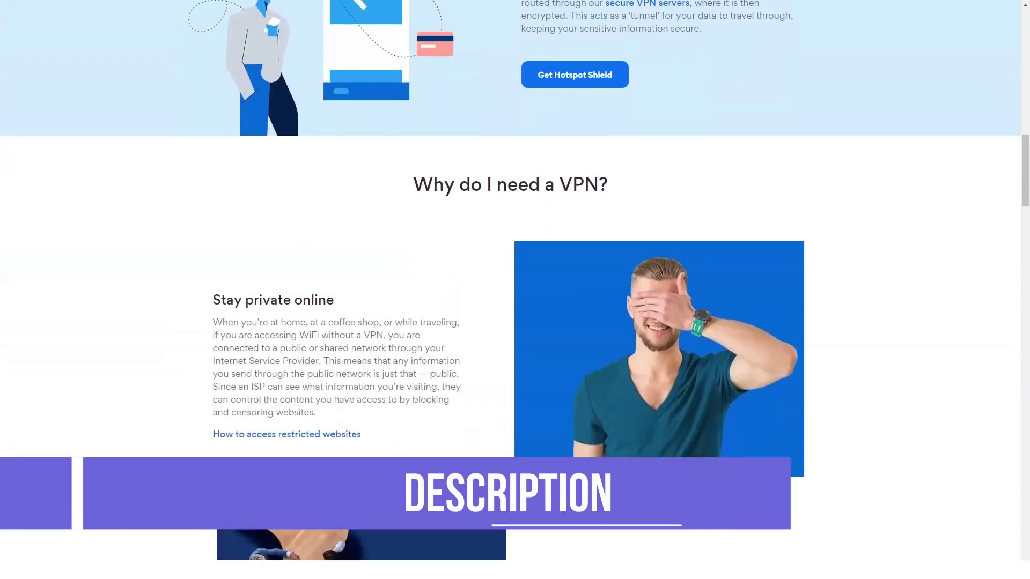
pyautogui.scroll(-2, 516, 290)
pyautogui.scroll(-1, 516, 290)
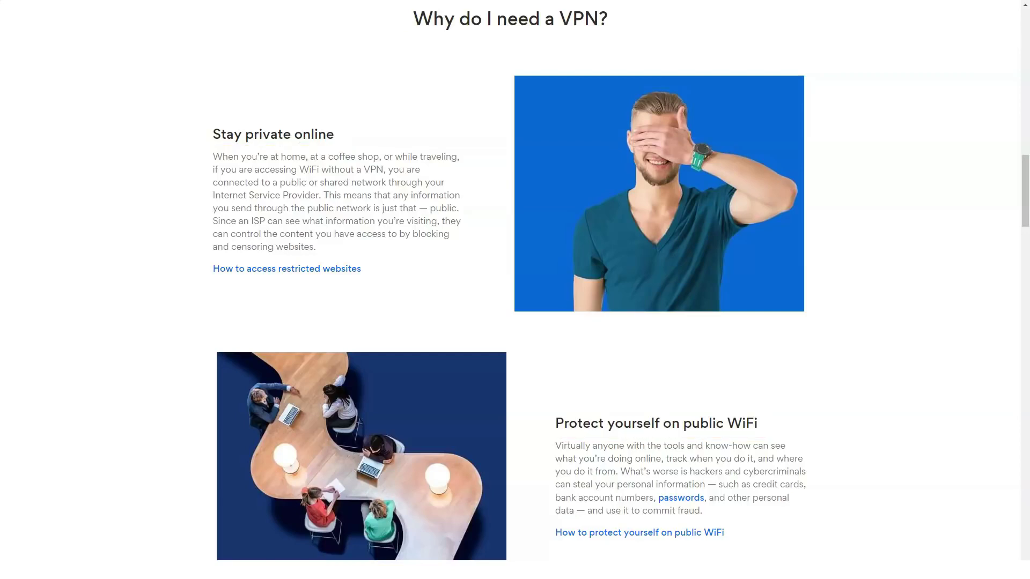
pyautogui.scroll(-1, 515, 289)
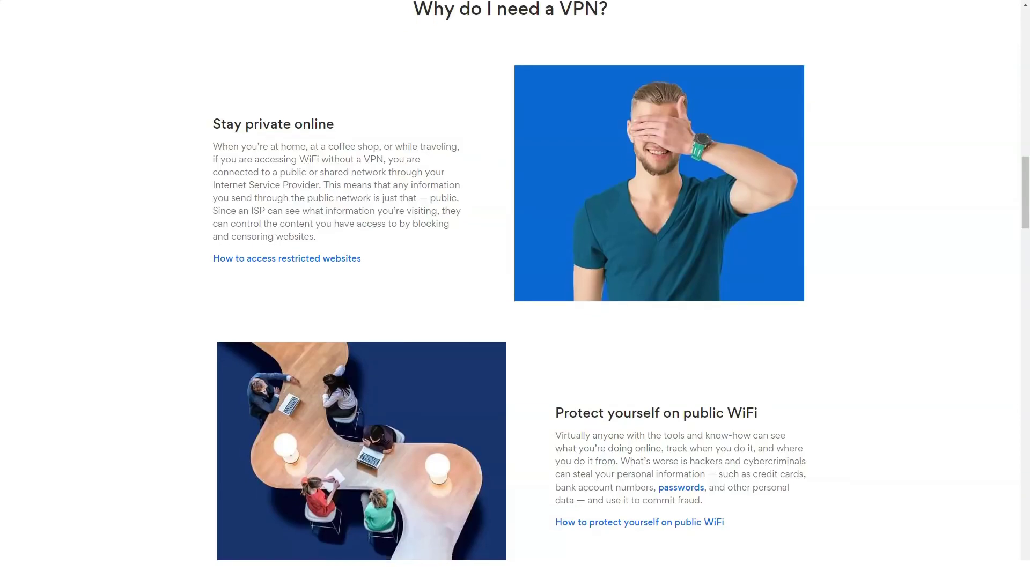
pyautogui.scroll(-1, 515, 290)
pyautogui.scroll(-1, 515, 291)
pyautogui.scroll(-1, 515, 290)
pyautogui.scroll(-2, 515, 290)
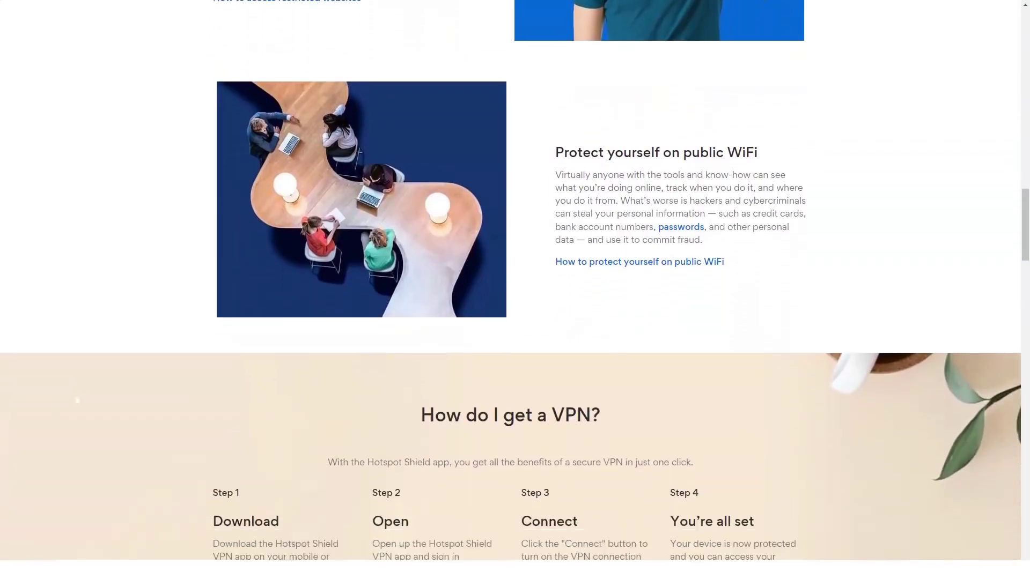
pyautogui.scroll(-2, 516, 290)
pyautogui.scroll(-2, 515, 291)
pyautogui.scroll(-2, 516, 289)
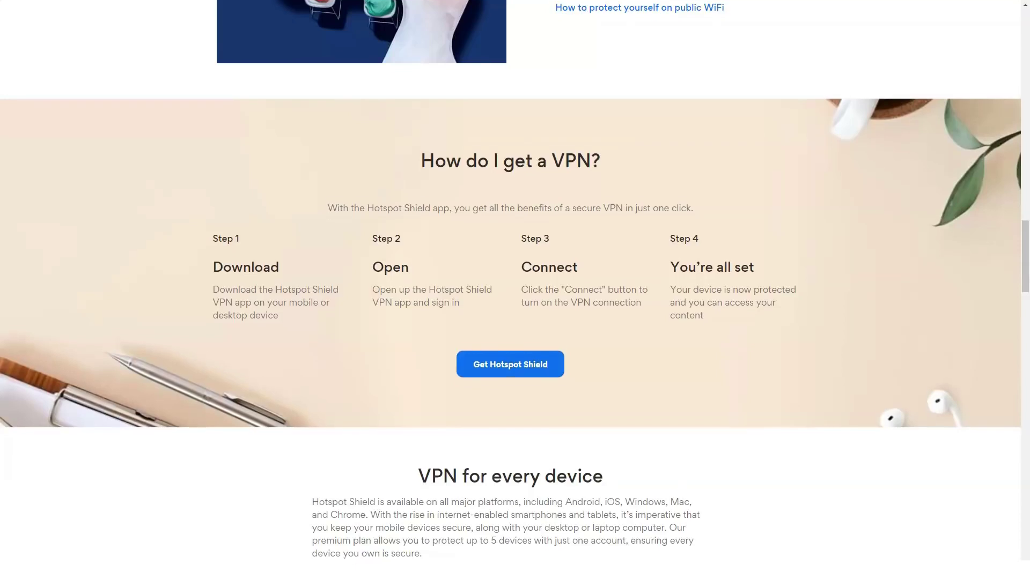
pyautogui.scroll(-2, 515, 290)
pyautogui.scroll(-2, 515, 290)
pyautogui.scroll(-2, 516, 290)
pyautogui.scroll(-2, 515, 290)
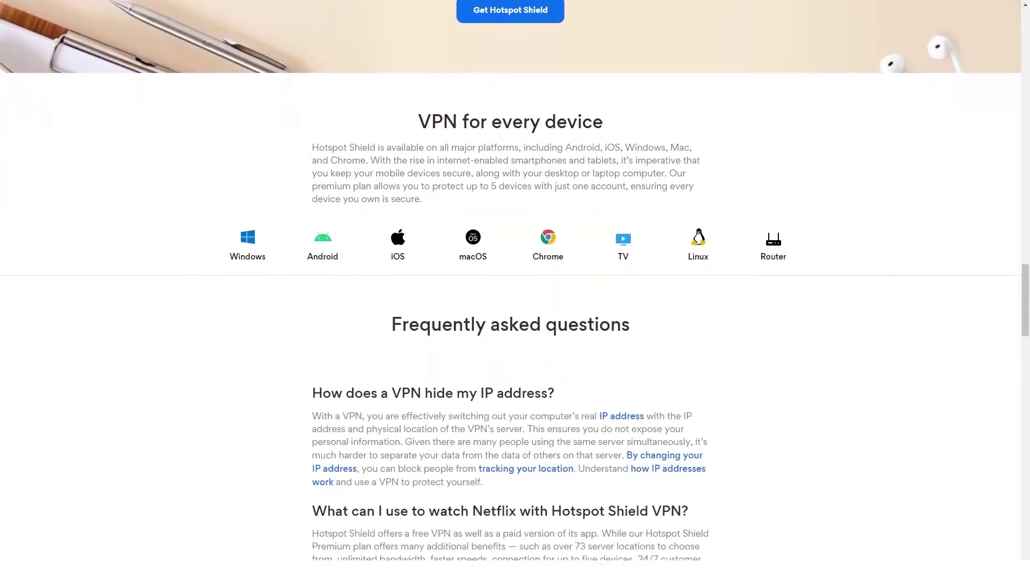
pyautogui.scroll(-2, 515, 290)
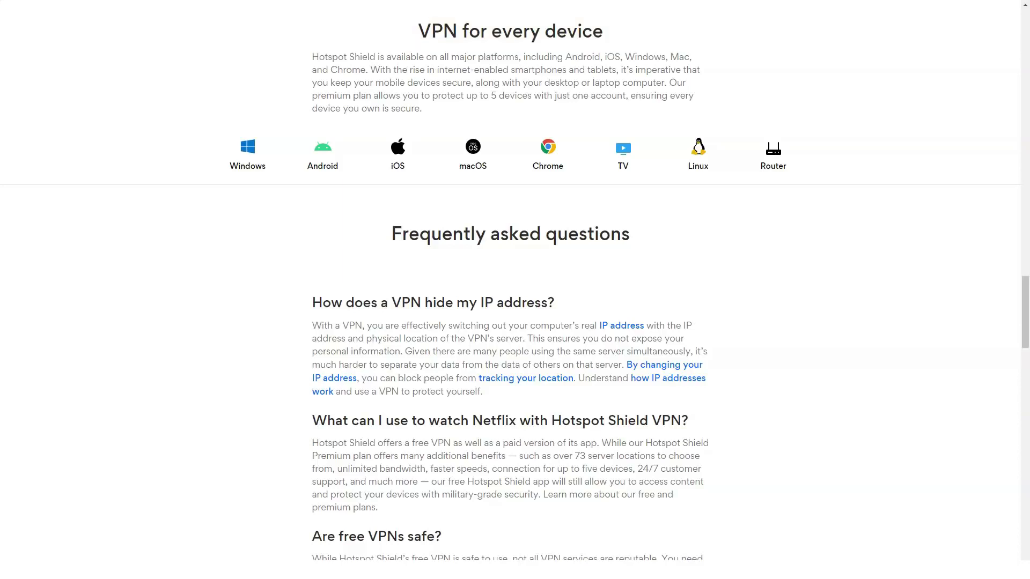
pyautogui.scroll(-2, 516, 290)
pyautogui.scroll(-2, 515, 290)
pyautogui.scroll(-1, 515, 290)
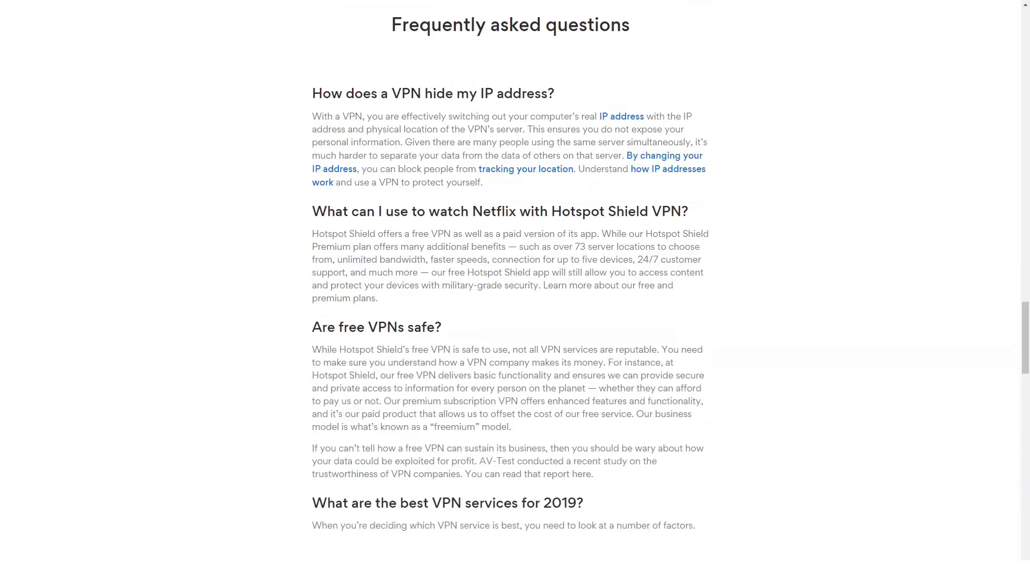
pyautogui.scroll(-2, 515, 290)
pyautogui.scroll(-2, 516, 290)
pyautogui.scroll(-2, 516, 291)
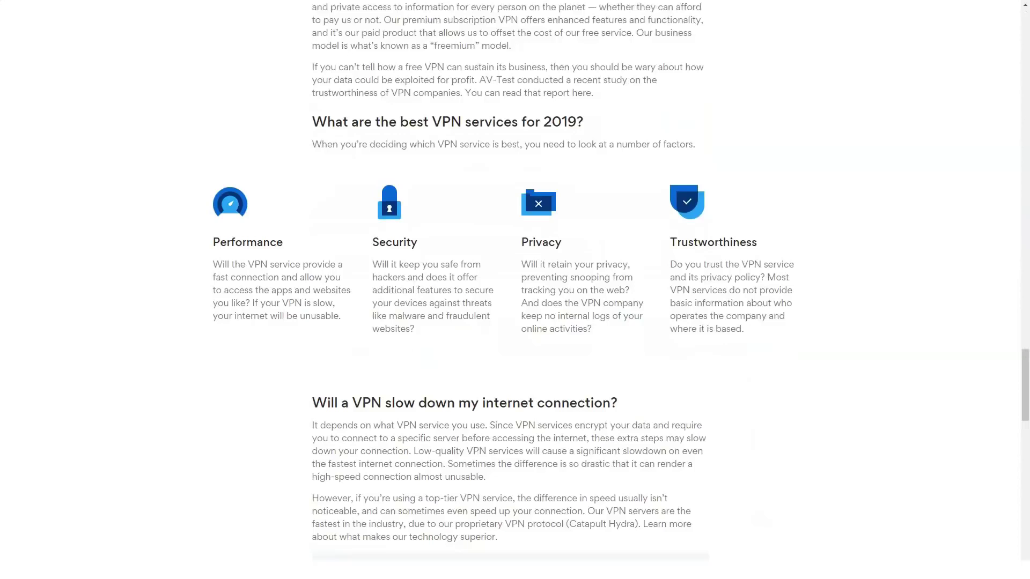
pyautogui.scroll(-2, 515, 290)
pyautogui.scroll(-1, 515, 290)
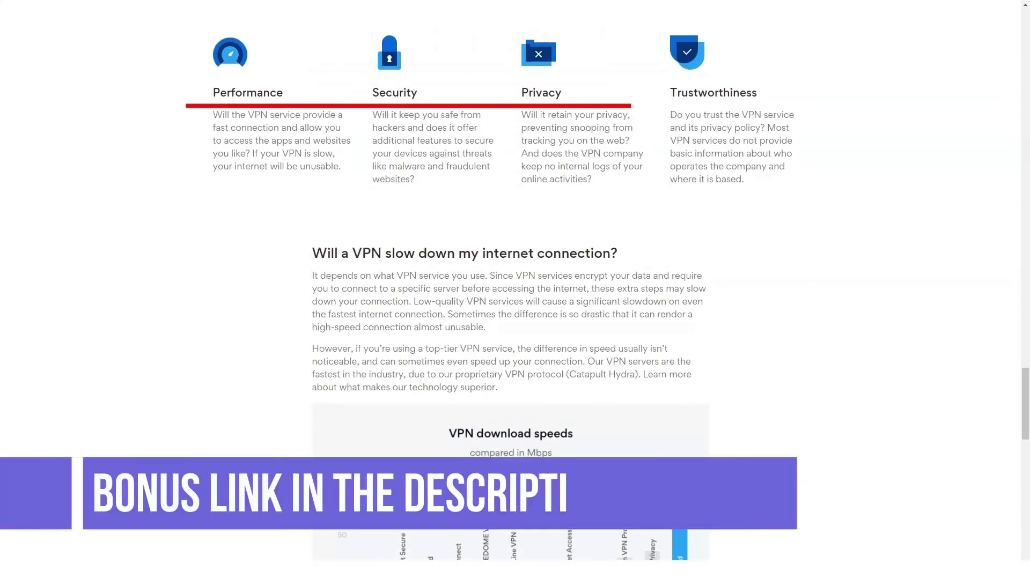
pyautogui.scroll(-2, 515, 290)
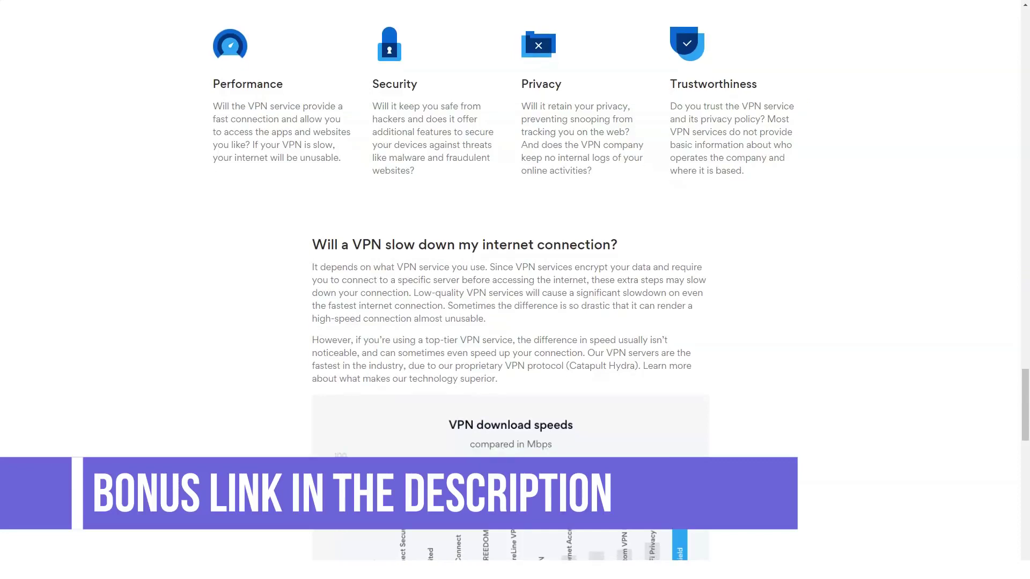
pyautogui.scroll(-2, 515, 290)
pyautogui.scroll(-2, 515, 290)
pyautogui.scroll(-1, 515, 290)
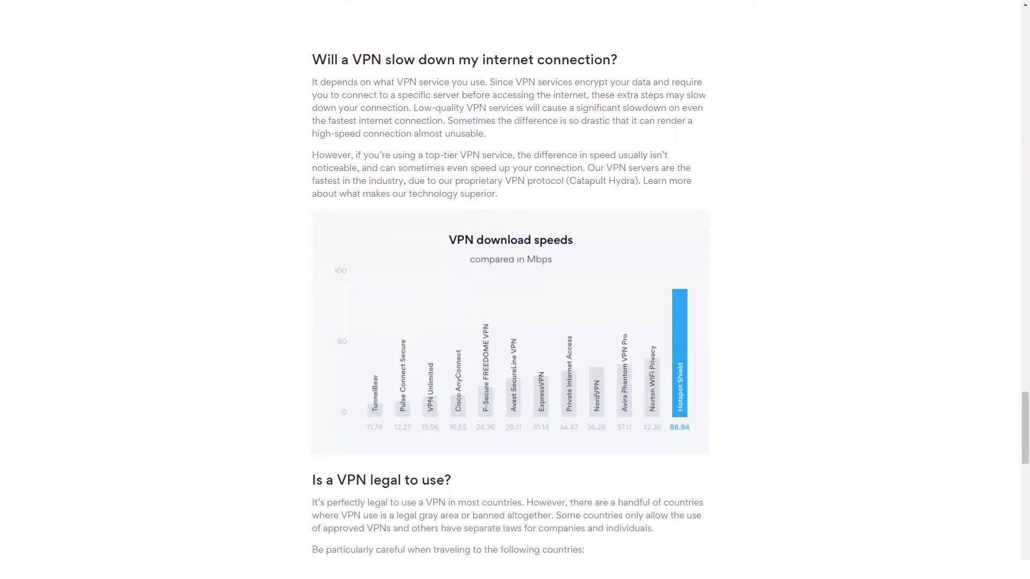
pyautogui.scroll(-1, 516, 290)
pyautogui.scroll(-3, 515, 291)
pyautogui.scroll(-2, 515, 290)
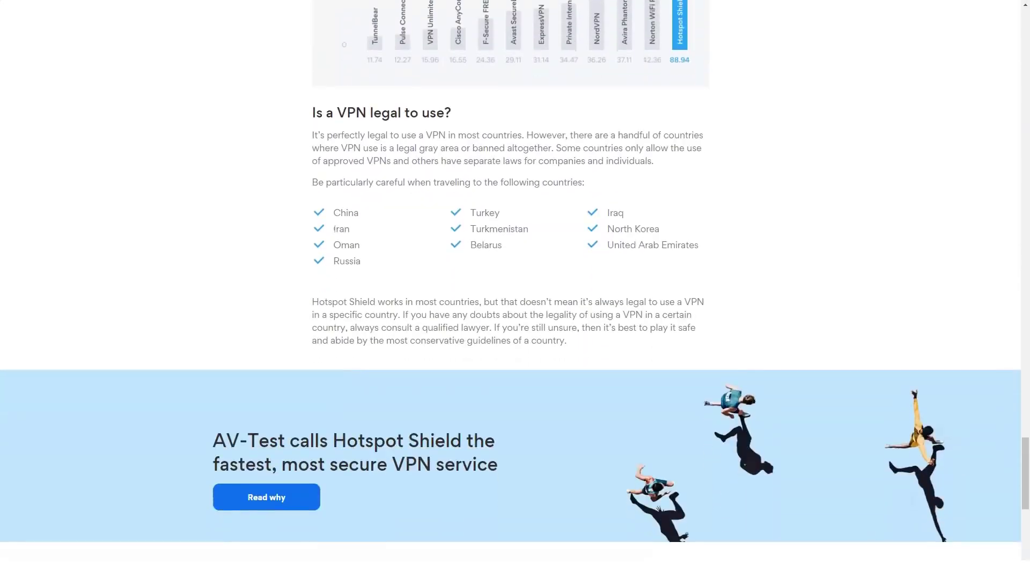
pyautogui.scroll(-1, 347, 23)
pyautogui.scroll(-2, 346, 22)
pyautogui.scroll(-2, 347, 22)
pyautogui.scroll(-1, 347, 23)
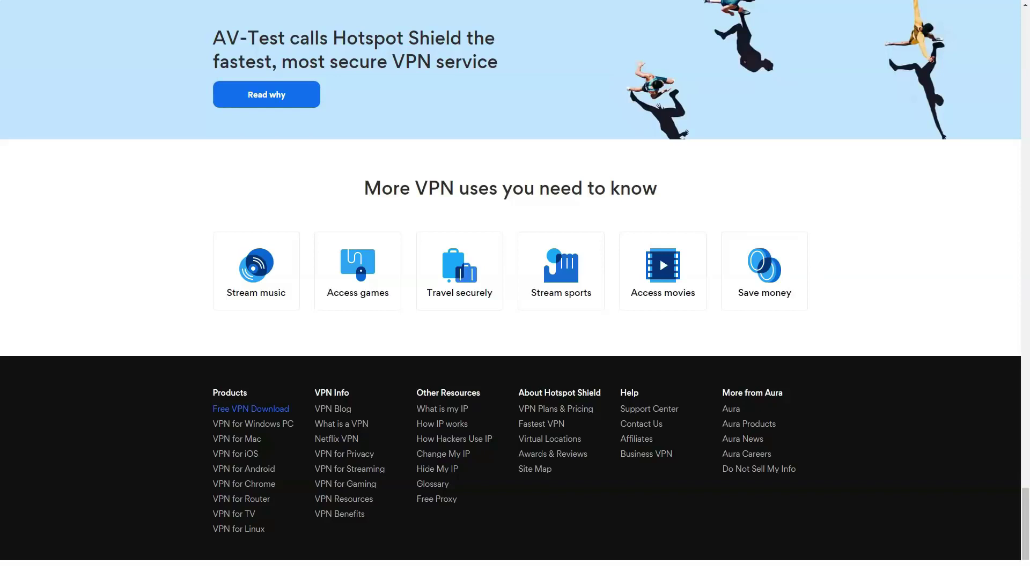
# Open the Free VPN download page from the Free VPN page
pyautogui.click(250, 410)
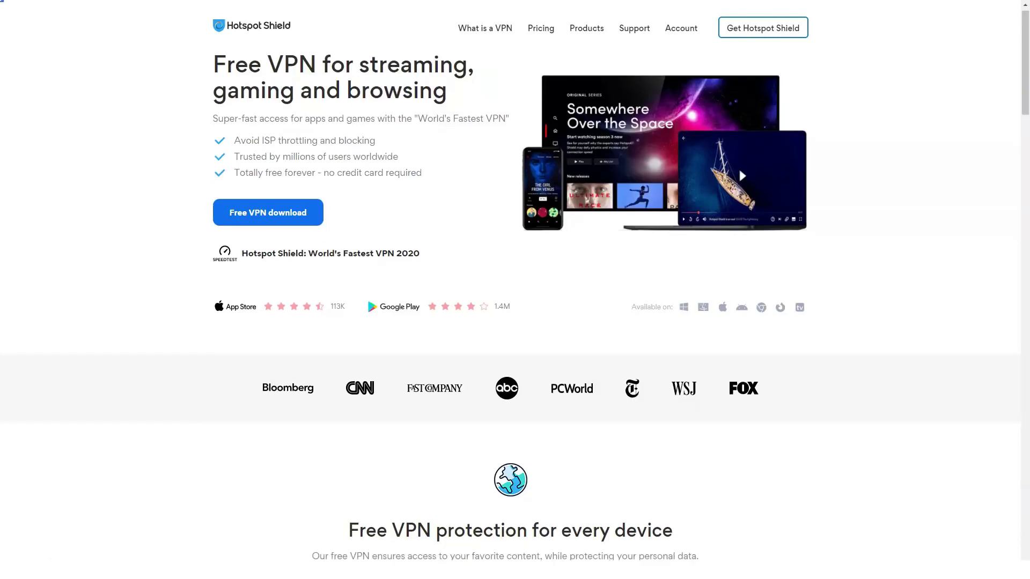
pyautogui.scroll(-3, 515, 322)
pyautogui.scroll(-2, 368, 165)
pyautogui.scroll(-2, 367, 165)
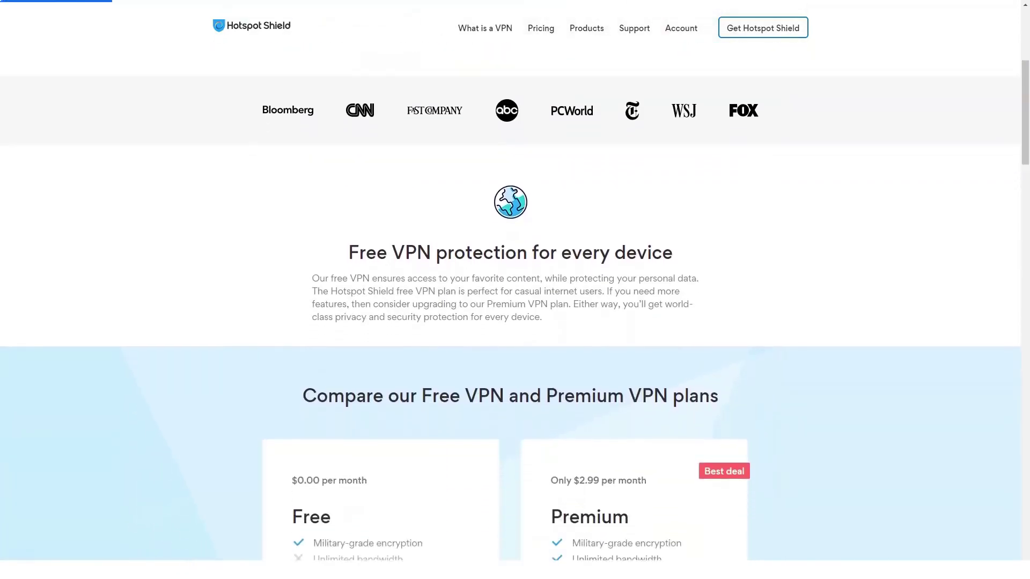
pyautogui.scroll(-2, 368, 165)
pyautogui.scroll(-2, 368, 165)
pyautogui.scroll(-1, 515, 322)
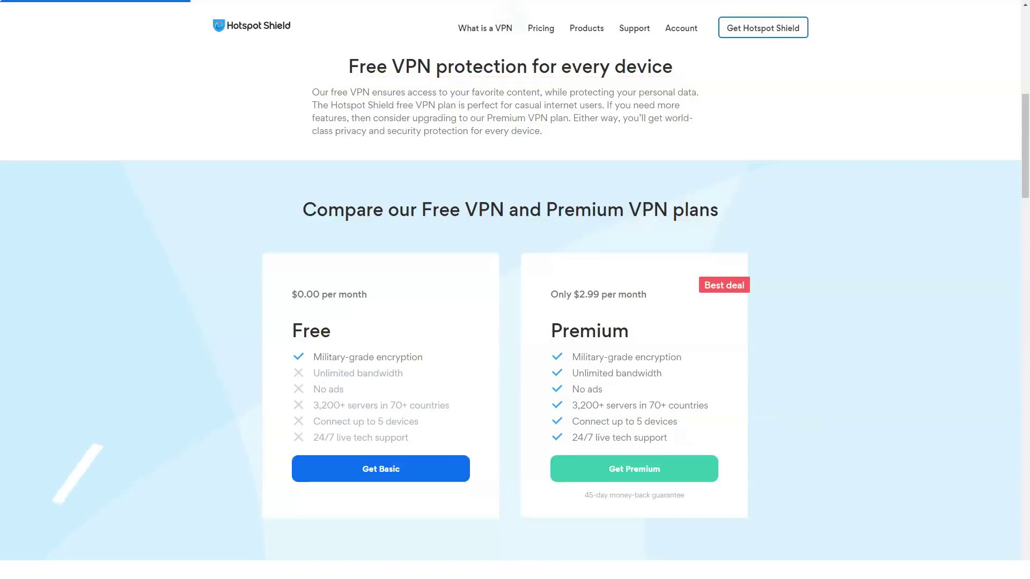
pyautogui.scroll(-6, 515, 322)
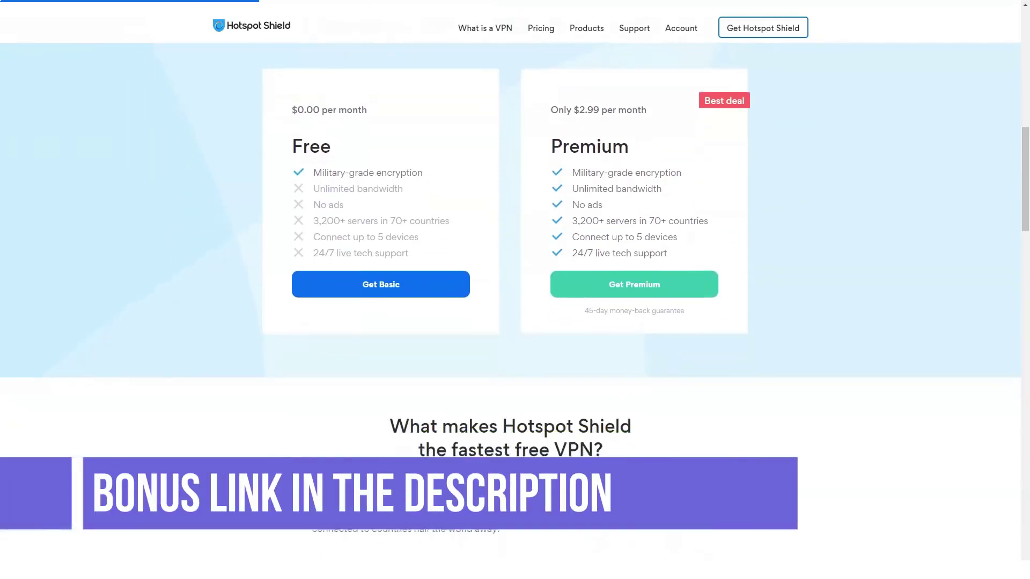
pyautogui.scroll(-2, 516, 322)
pyautogui.scroll(-2, 516, 322)
pyautogui.scroll(-2, 515, 321)
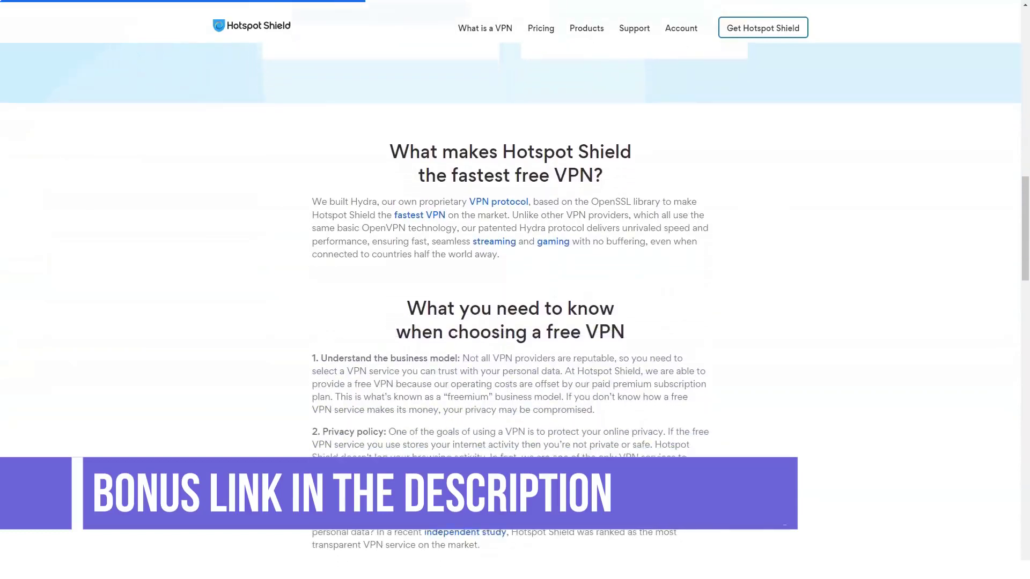
pyautogui.scroll(-2, 515, 322)
pyautogui.scroll(-1, 515, 322)
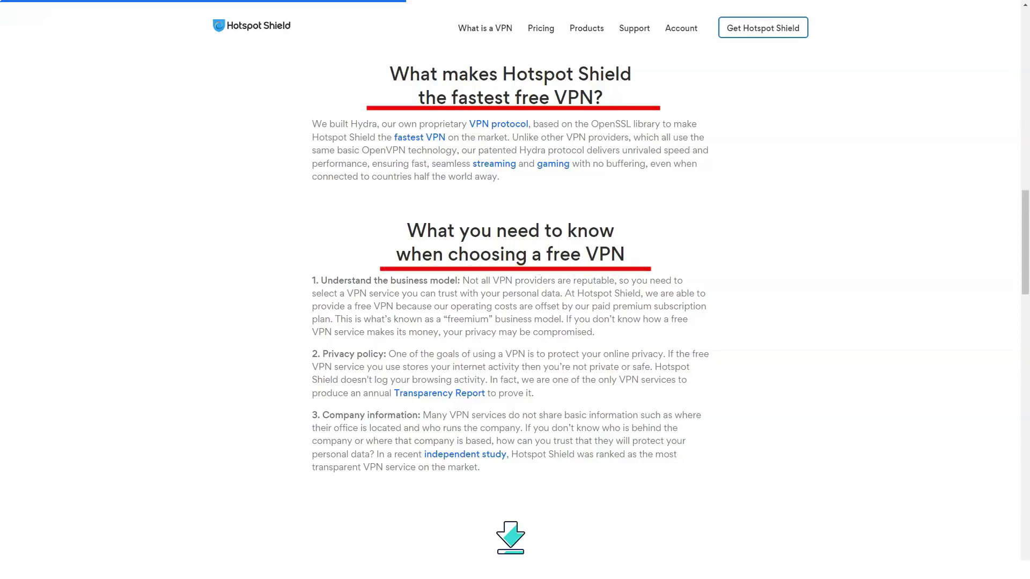
pyautogui.scroll(-1, 515, 323)
pyautogui.scroll(-3, 516, 322)
pyautogui.scroll(-3, 515, 323)
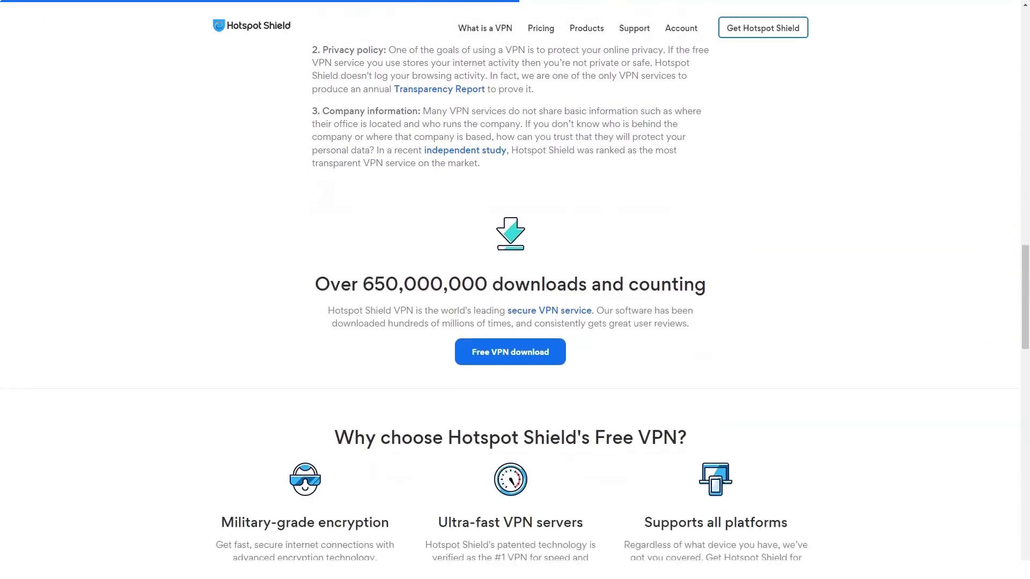
pyautogui.scroll(-3, 515, 322)
pyautogui.scroll(-2, 515, 322)
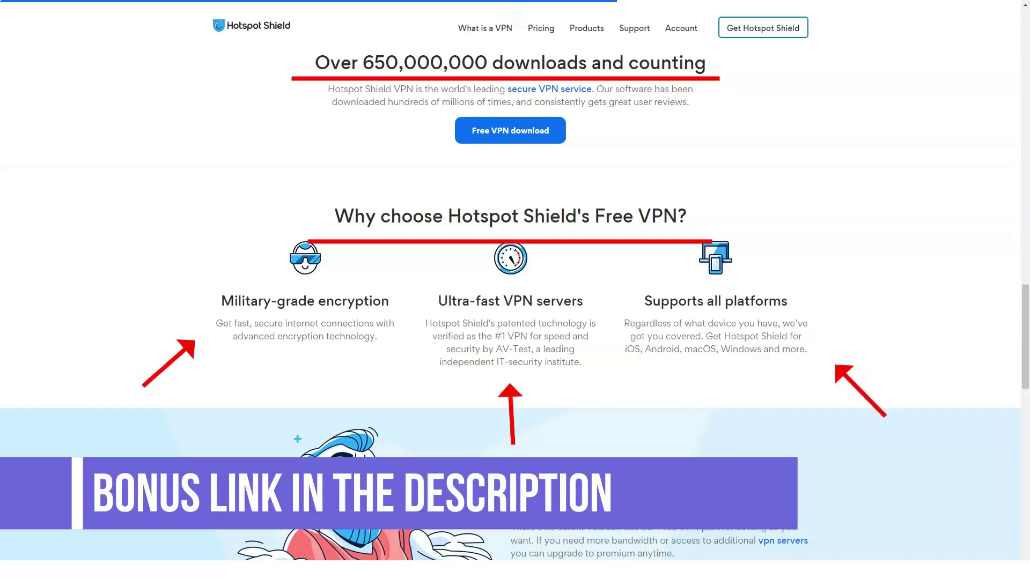
pyautogui.scroll(-5, 516, 290)
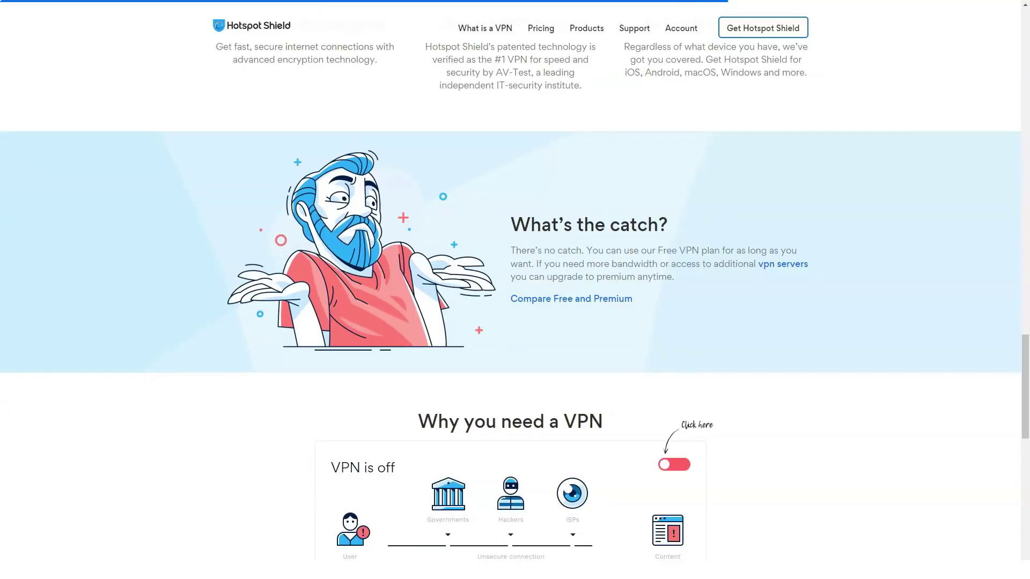
pyautogui.scroll(-5, 515, 290)
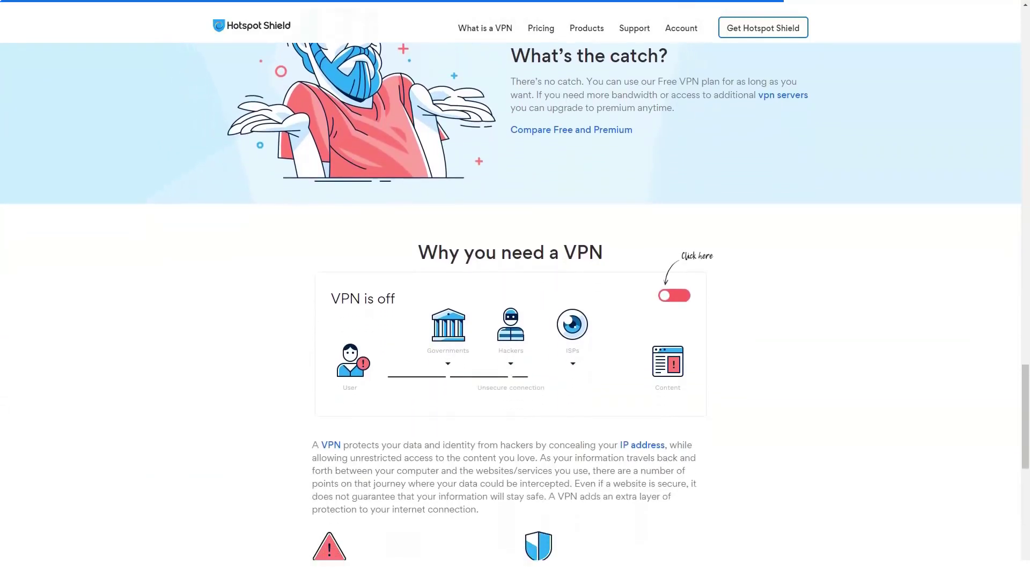
pyautogui.scroll(-3, 515, 290)
pyautogui.scroll(-2, 515, 289)
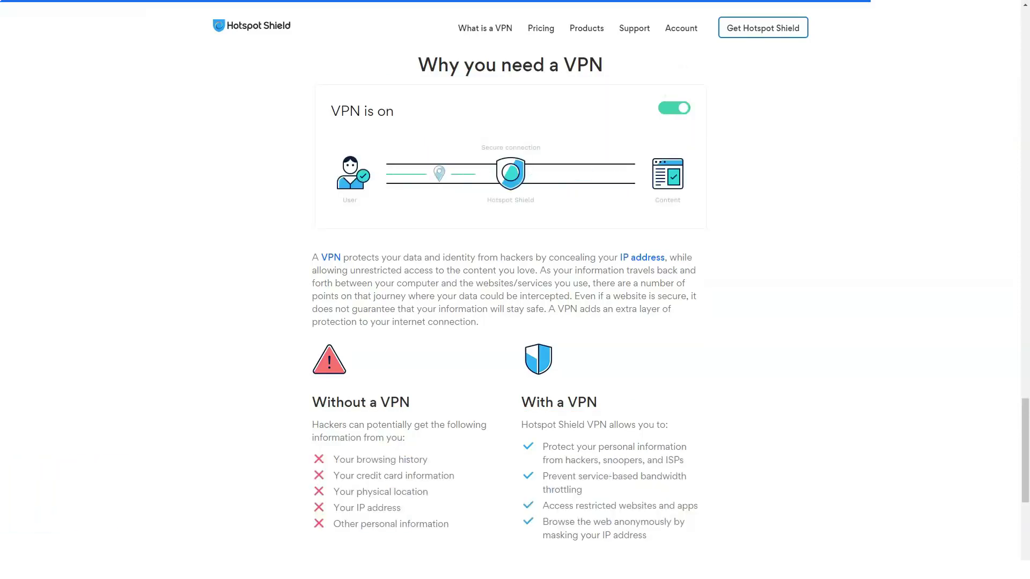
pyautogui.scroll(-1, 515, 290)
pyautogui.scroll(-2, 515, 290)
pyautogui.scroll(-1, 515, 289)
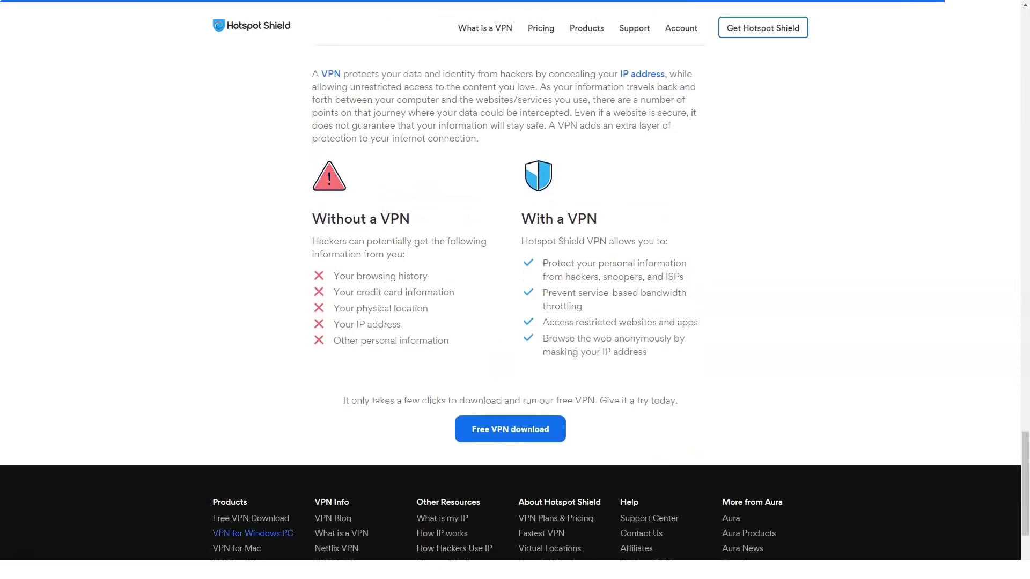
# Open the 'VPN for Windows PC' download page from the footer
pyautogui.click(510, 430)
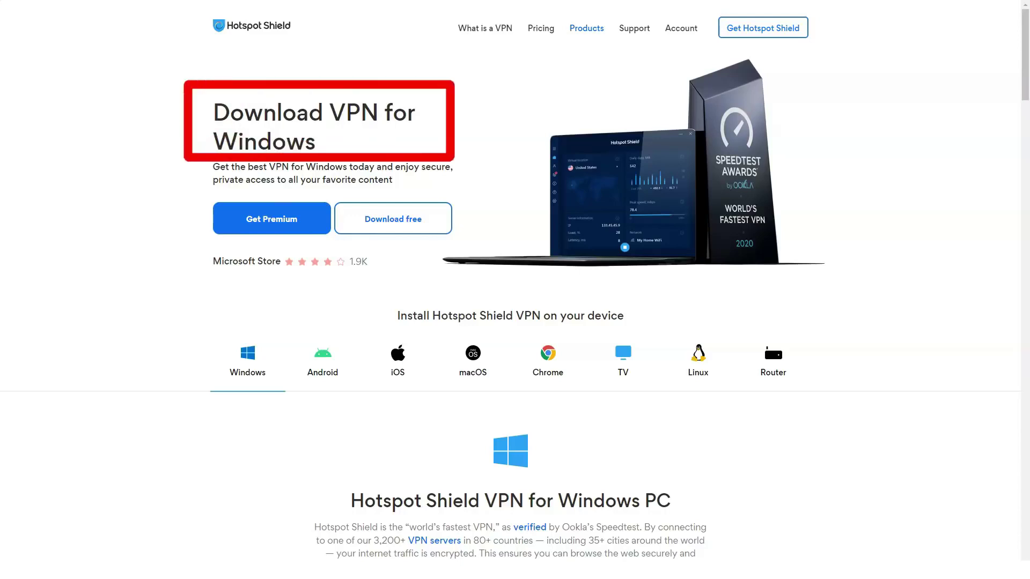
pyautogui.scroll(-3, 515, 322)
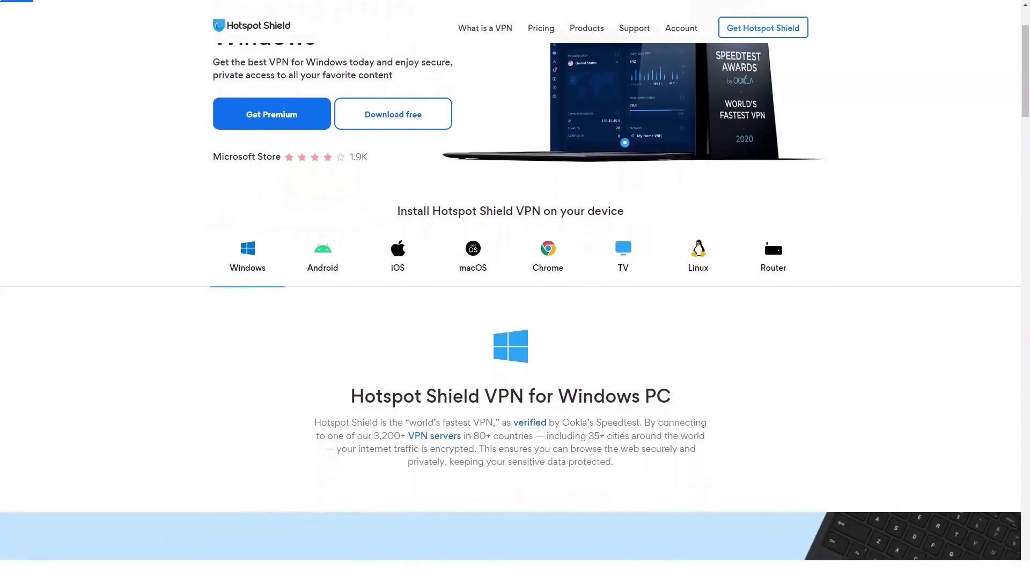
pyautogui.scroll(-3, 515, 322)
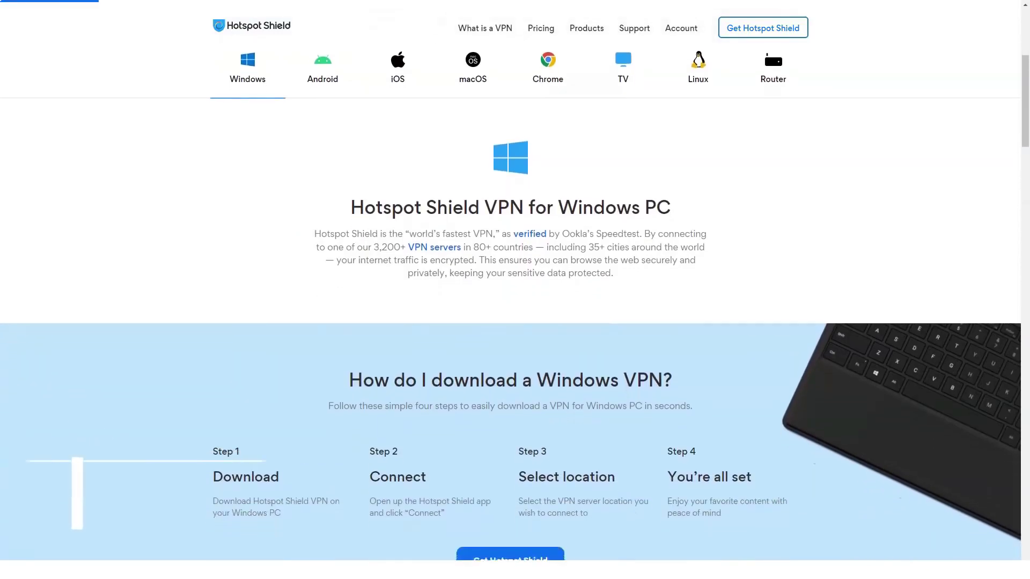
pyautogui.scroll(-2, 515, 322)
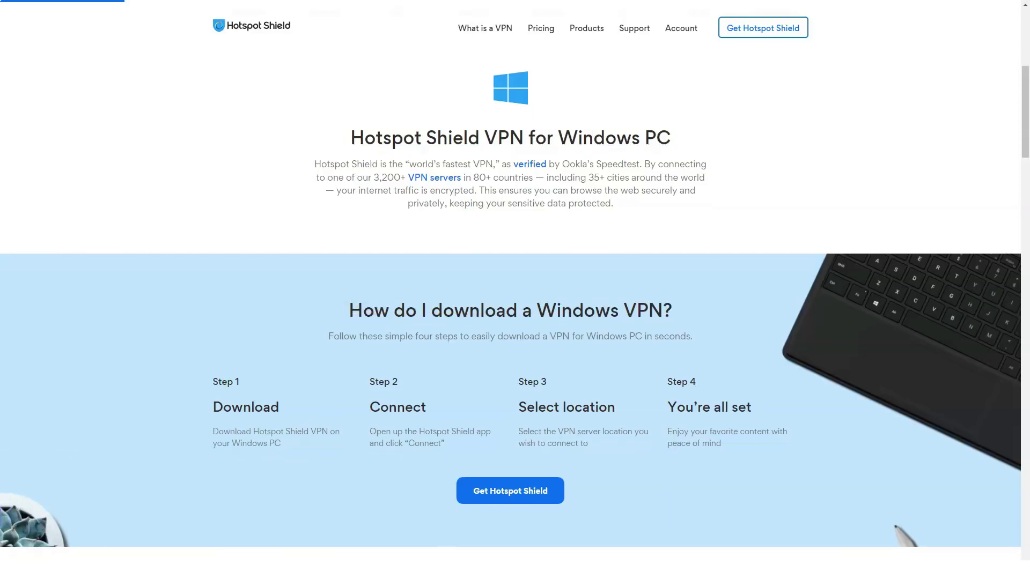
pyautogui.scroll(-5, 516, 322)
pyautogui.scroll(-3, 516, 322)
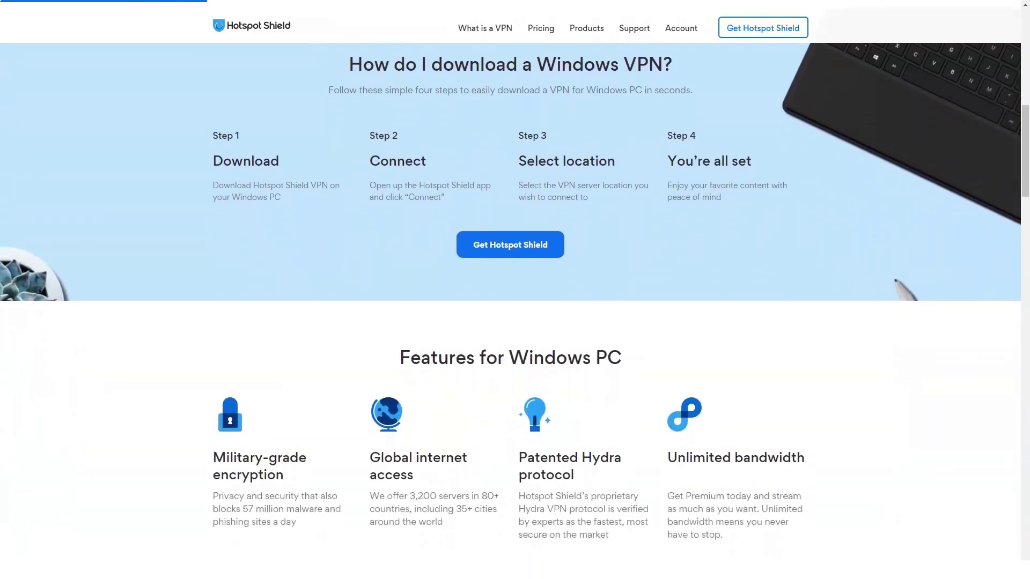
pyautogui.scroll(-3, 515, 322)
pyautogui.scroll(-1, 515, 321)
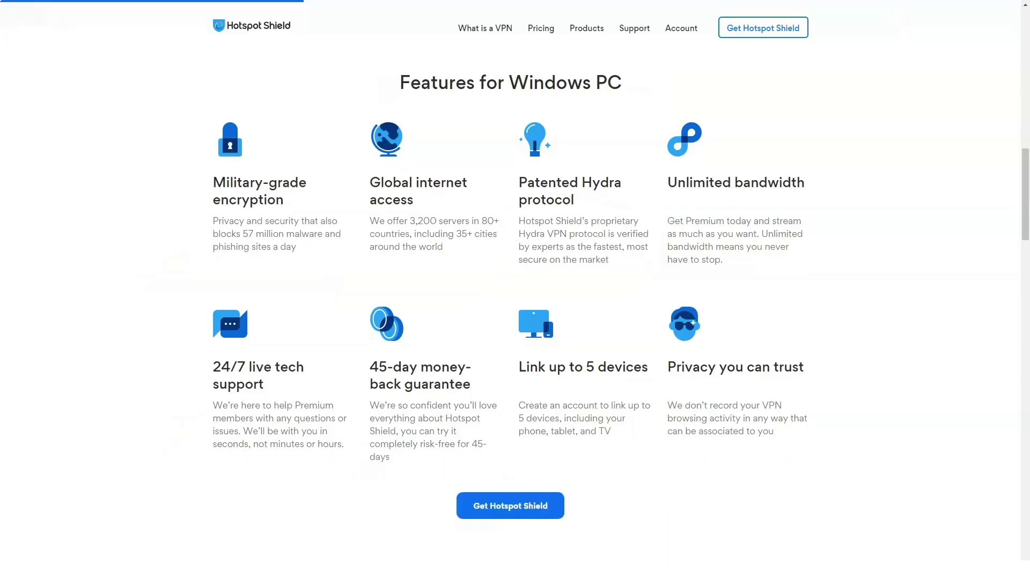
pyautogui.scroll(-2, 515, 322)
pyautogui.scroll(-2, 515, 322)
pyautogui.scroll(-2, 516, 322)
pyautogui.scroll(-2, 515, 323)
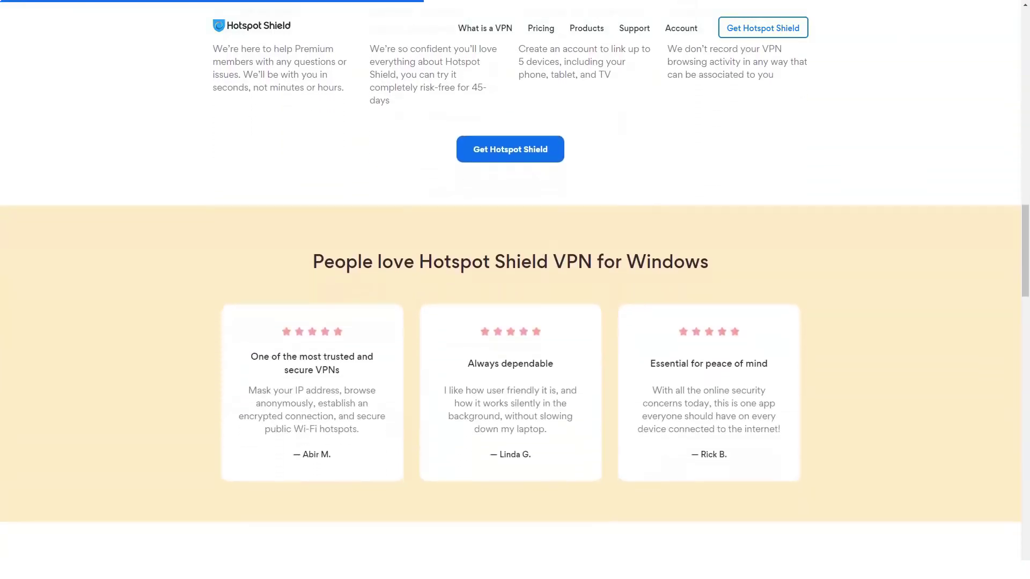
pyautogui.scroll(-2, 515, 322)
pyautogui.scroll(-2, 515, 322)
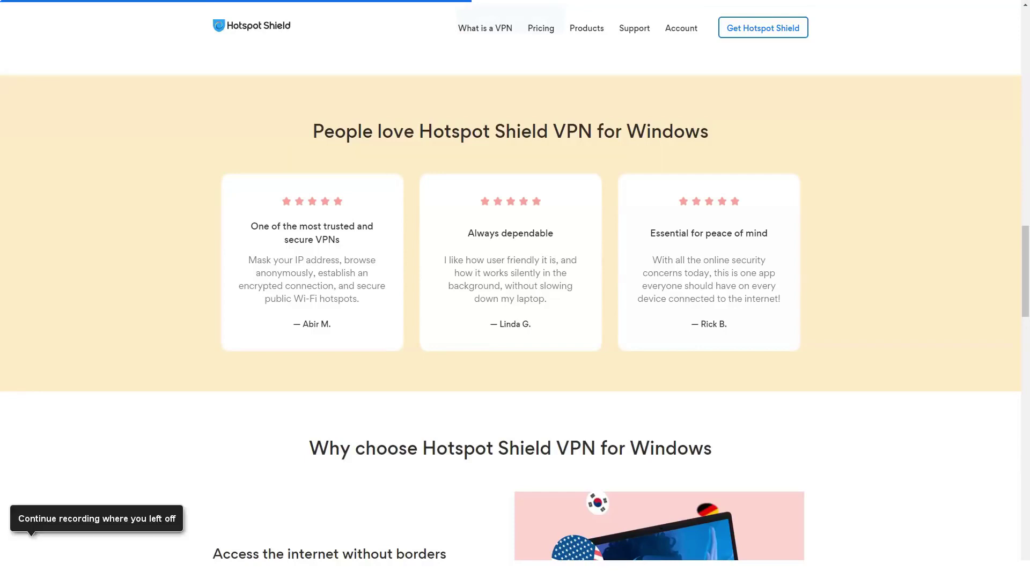
pyautogui.scroll(-2, 515, 322)
pyautogui.scroll(-2, 515, 322)
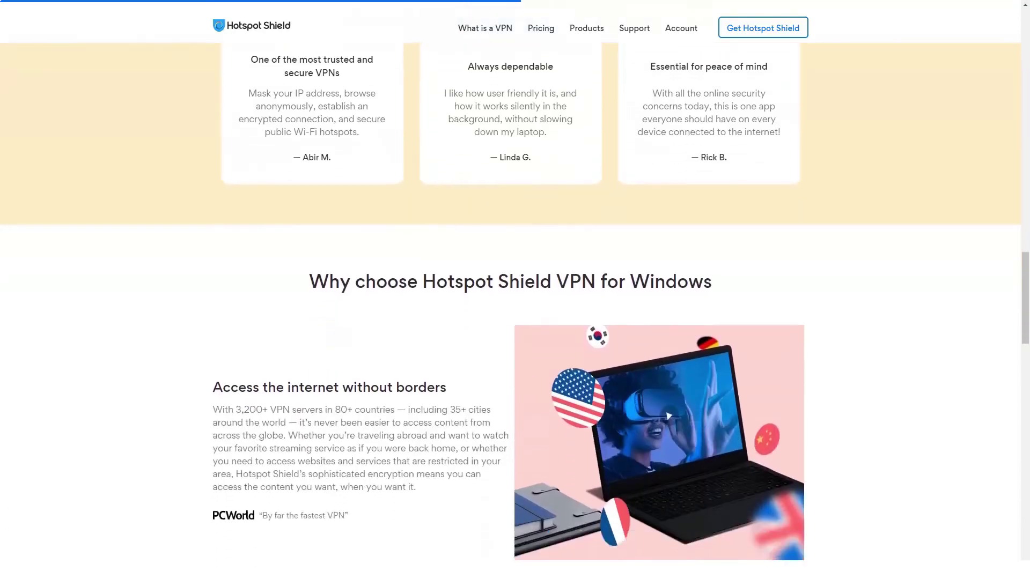
pyautogui.scroll(-2, 515, 323)
pyautogui.scroll(-2, 515, 321)
pyautogui.scroll(-1, 515, 322)
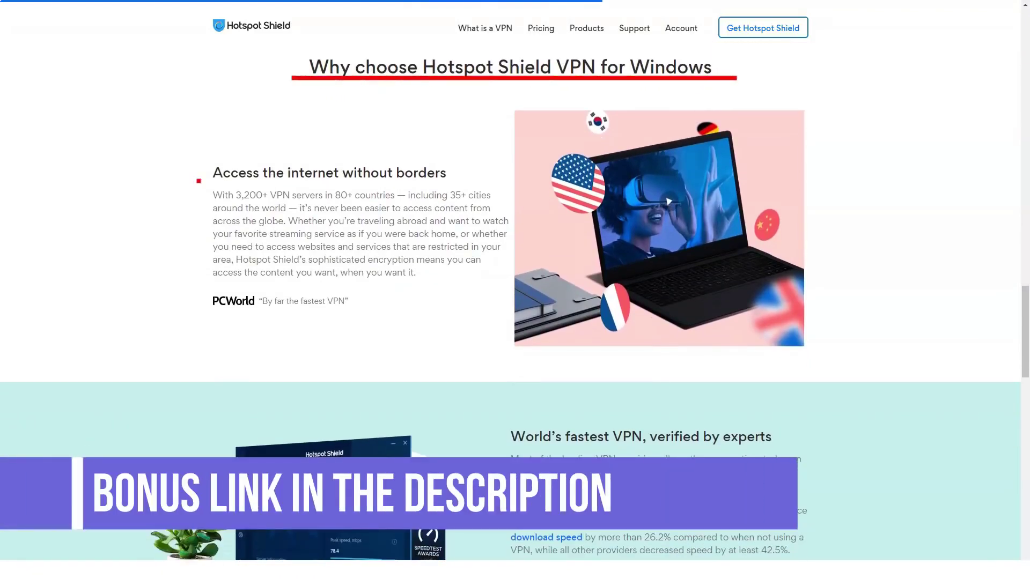
pyautogui.scroll(-2, 515, 322)
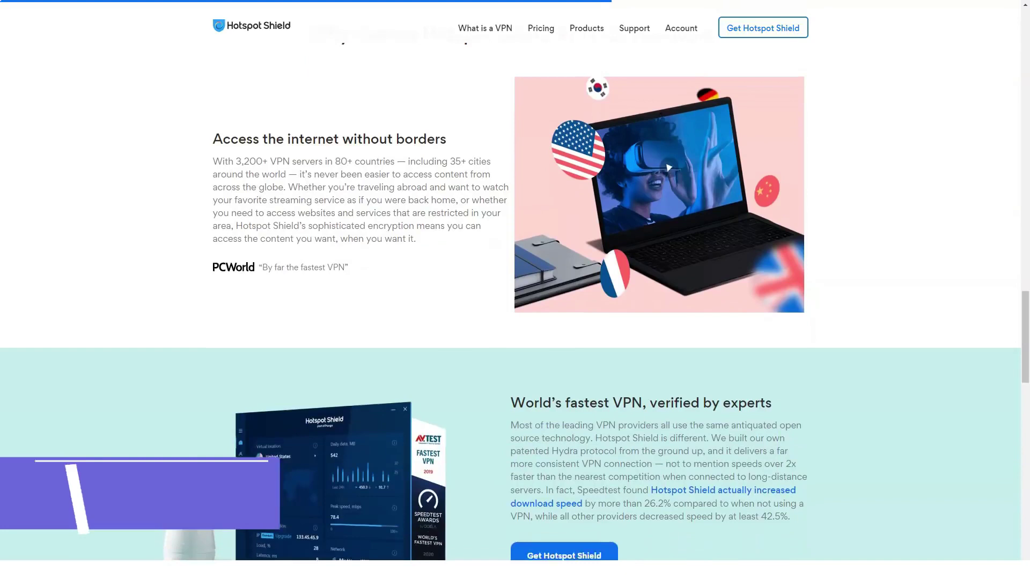
pyautogui.scroll(-2, 515, 322)
pyautogui.scroll(-2, 516, 322)
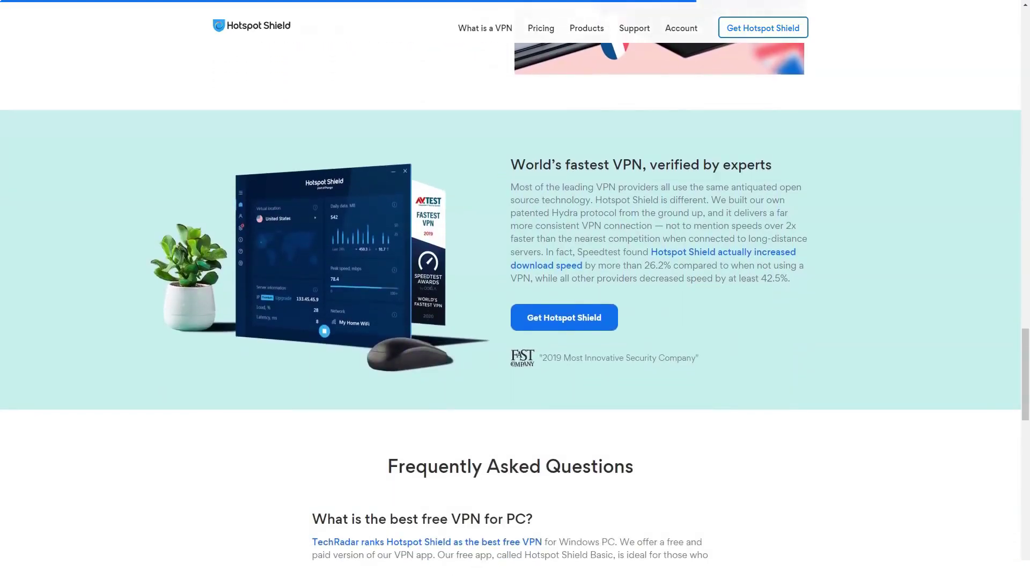
pyautogui.scroll(-1, 515, 322)
pyautogui.scroll(-2, 515, 322)
pyautogui.scroll(-2, 515, 323)
pyautogui.scroll(-2, 515, 323)
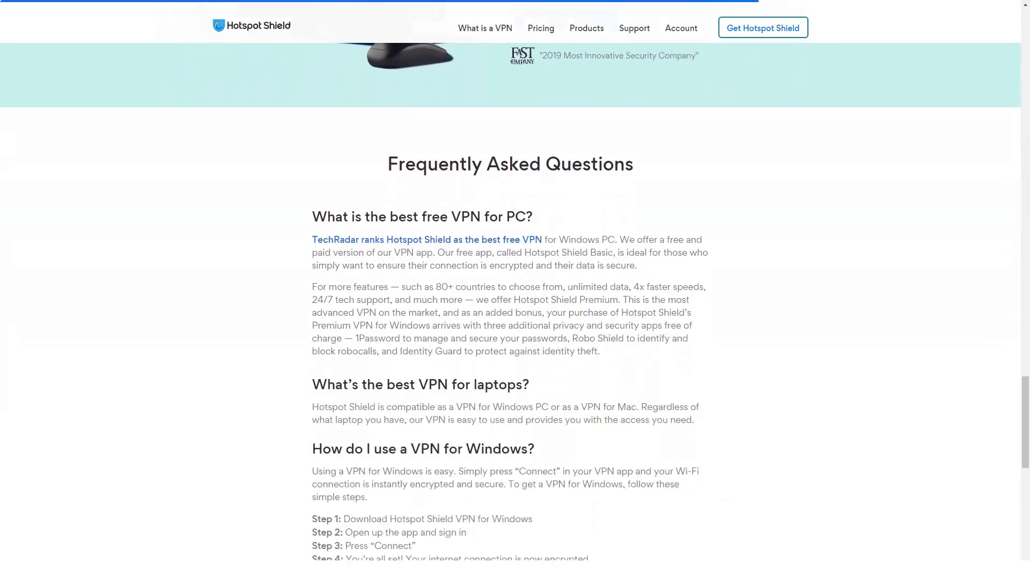
pyautogui.scroll(-1, 515, 322)
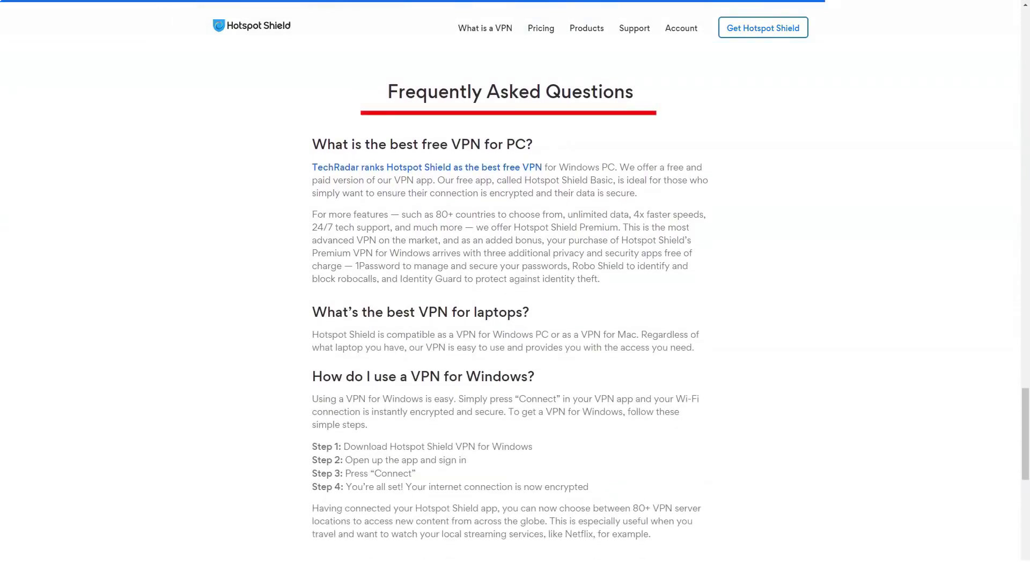
pyautogui.scroll(-1, 515, 322)
pyautogui.scroll(-2, 515, 322)
pyautogui.scroll(-2, 515, 322)
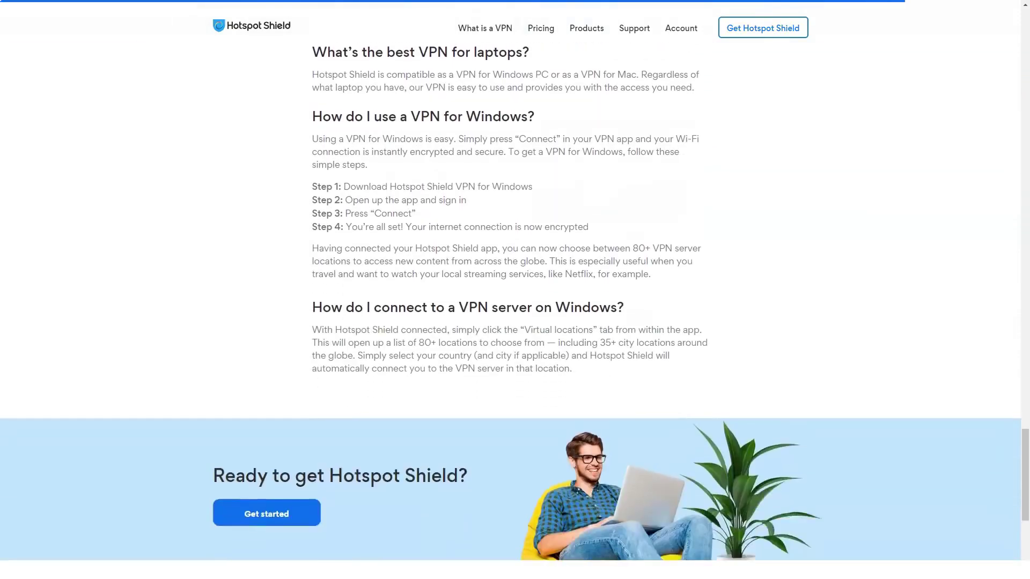
pyautogui.scroll(-2, 515, 322)
pyautogui.scroll(-2, 515, 322)
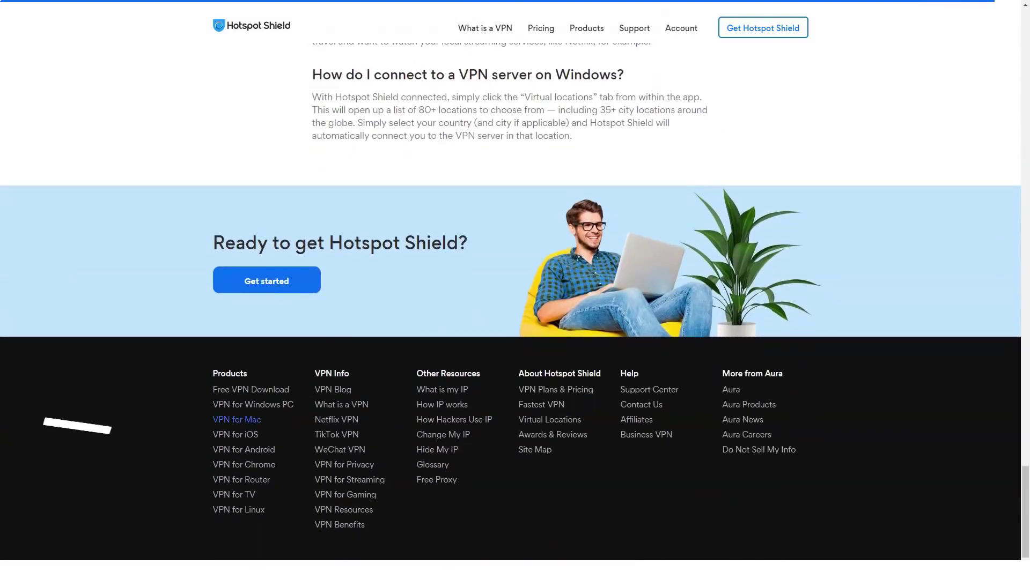
# Open the VPN for macOS download page
pyautogui.click(236, 419)
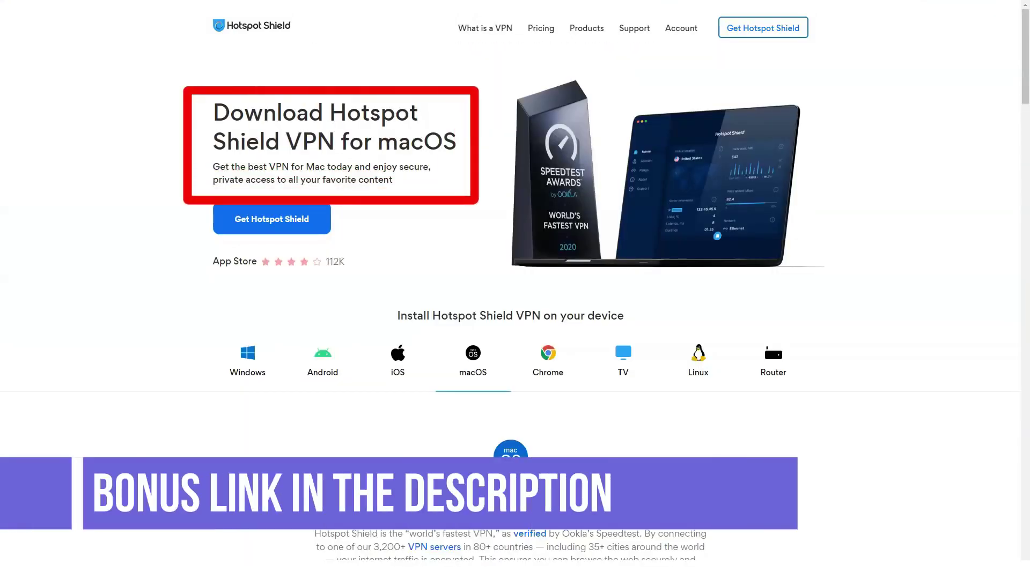
pyautogui.scroll(-1, 516, 322)
pyautogui.scroll(-2, 515, 322)
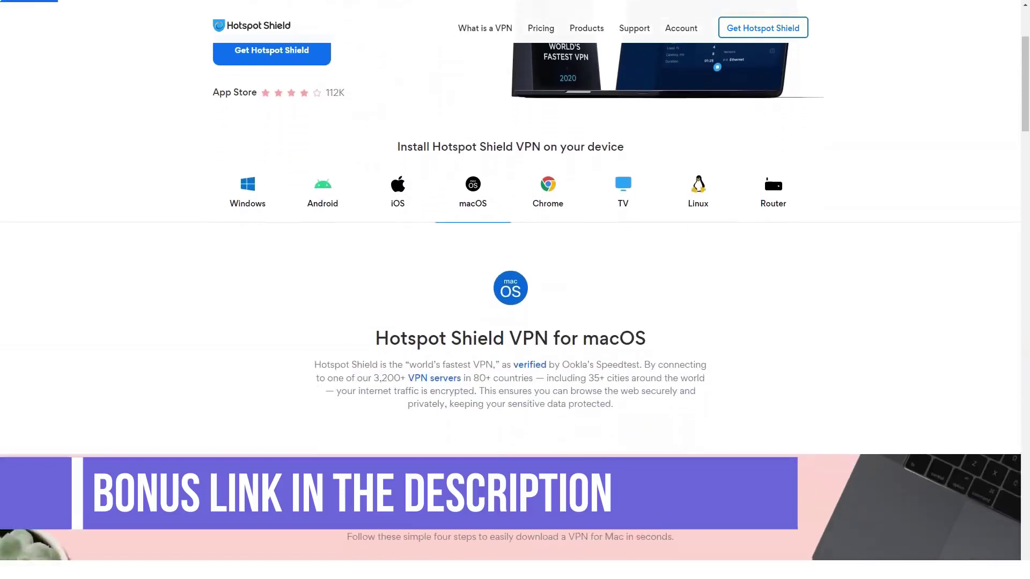
pyautogui.scroll(-1, 515, 322)
pyautogui.scroll(-2, 515, 322)
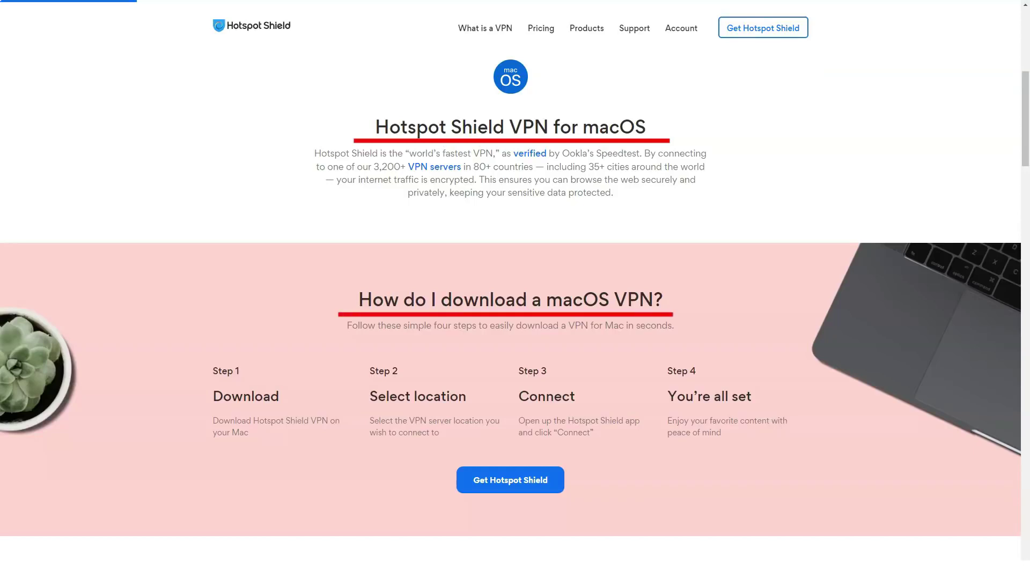
pyautogui.scroll(-1, 516, 322)
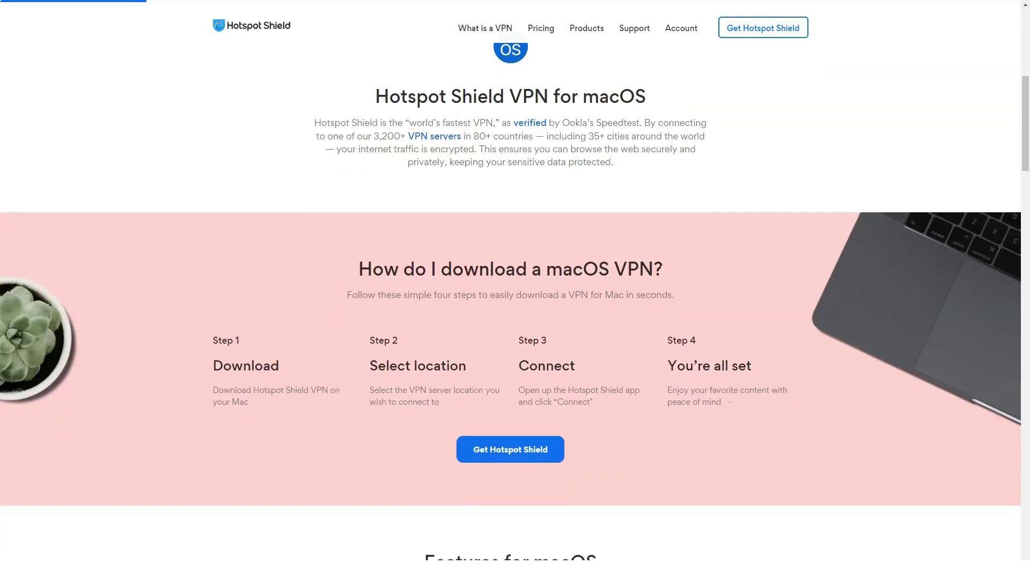
pyautogui.scroll(-2, 515, 322)
pyautogui.scroll(-2, 515, 322)
pyautogui.scroll(-2, 515, 322)
pyautogui.scroll(-1, 516, 322)
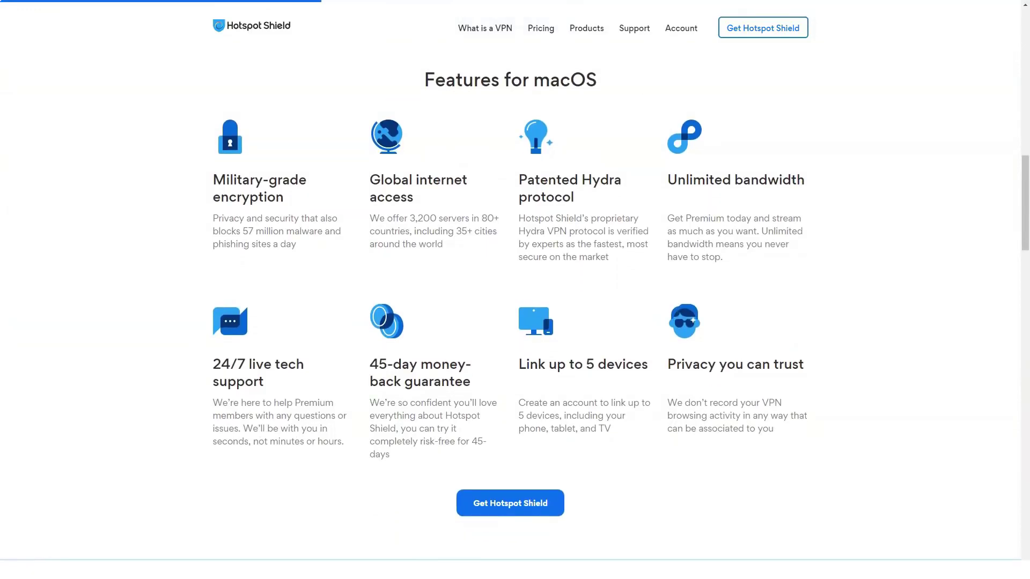
pyautogui.scroll(-2, 515, 322)
pyautogui.scroll(-3, 515, 322)
pyautogui.scroll(-3, 515, 322)
pyautogui.scroll(-2, 515, 322)
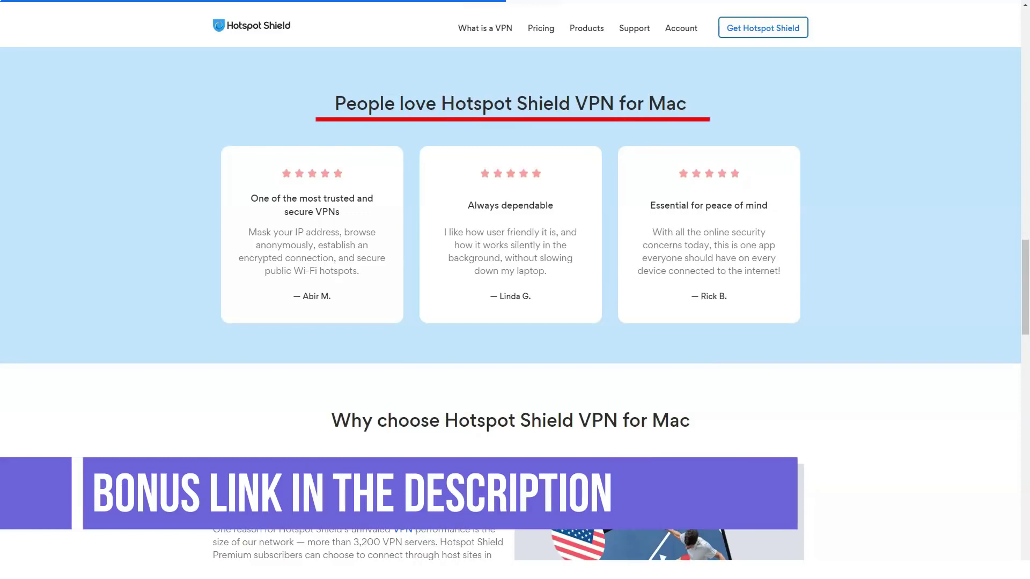
pyautogui.scroll(-1, 516, 322)
pyautogui.scroll(-2, 516, 323)
pyautogui.scroll(-3, 515, 322)
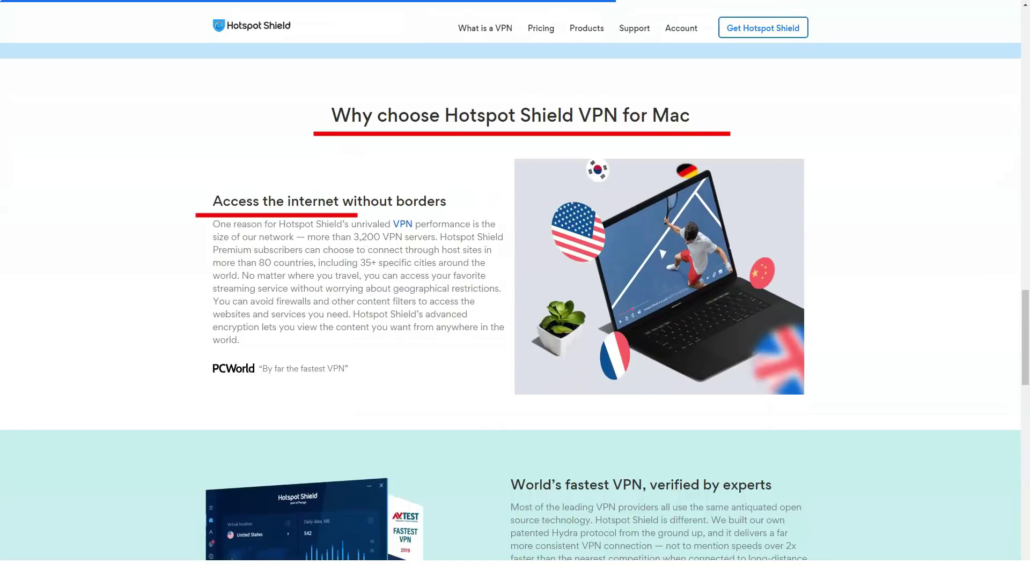
pyautogui.scroll(-1, 515, 322)
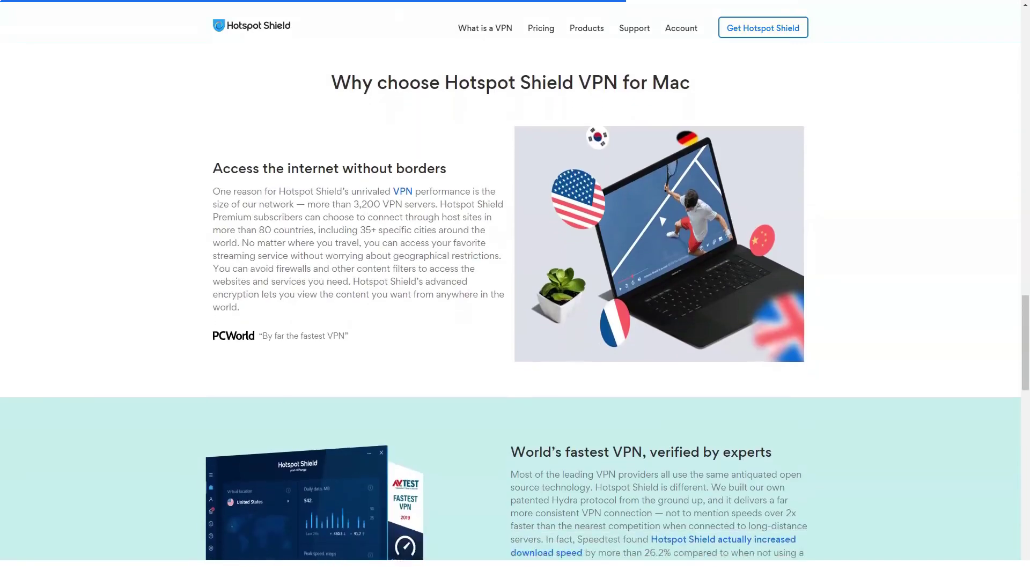
pyautogui.scroll(-2, 515, 321)
pyautogui.scroll(-1, 515, 322)
pyautogui.scroll(-1, 515, 322)
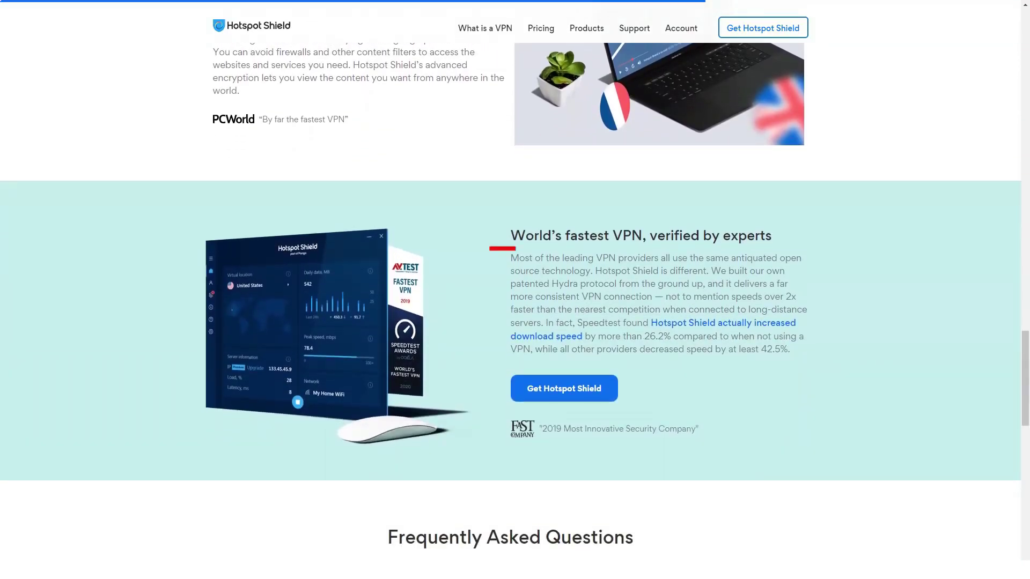
pyautogui.scroll(-2, 515, 322)
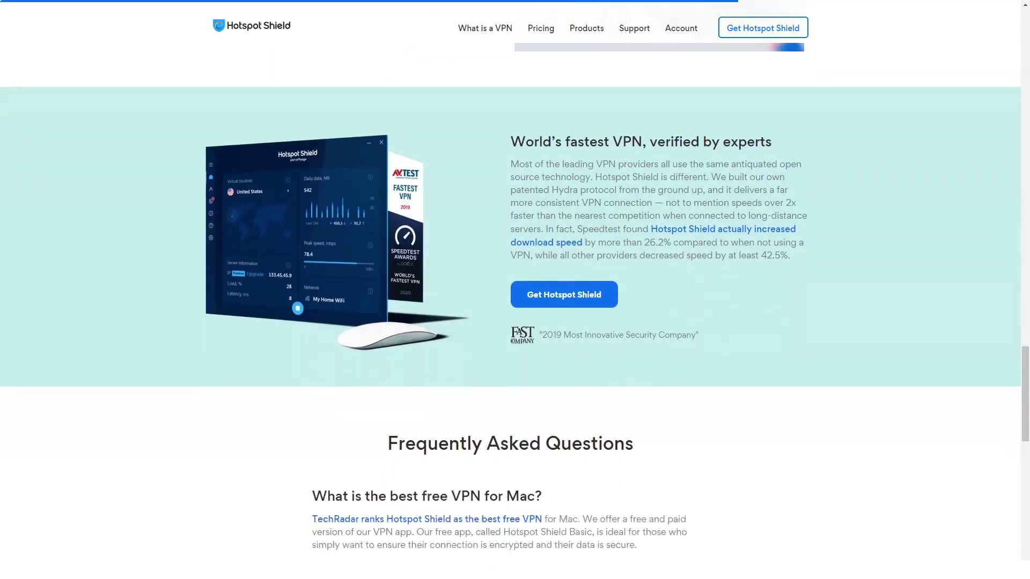
pyautogui.scroll(-2, 515, 322)
pyautogui.scroll(-2, 515, 322)
pyautogui.scroll(-1, 516, 323)
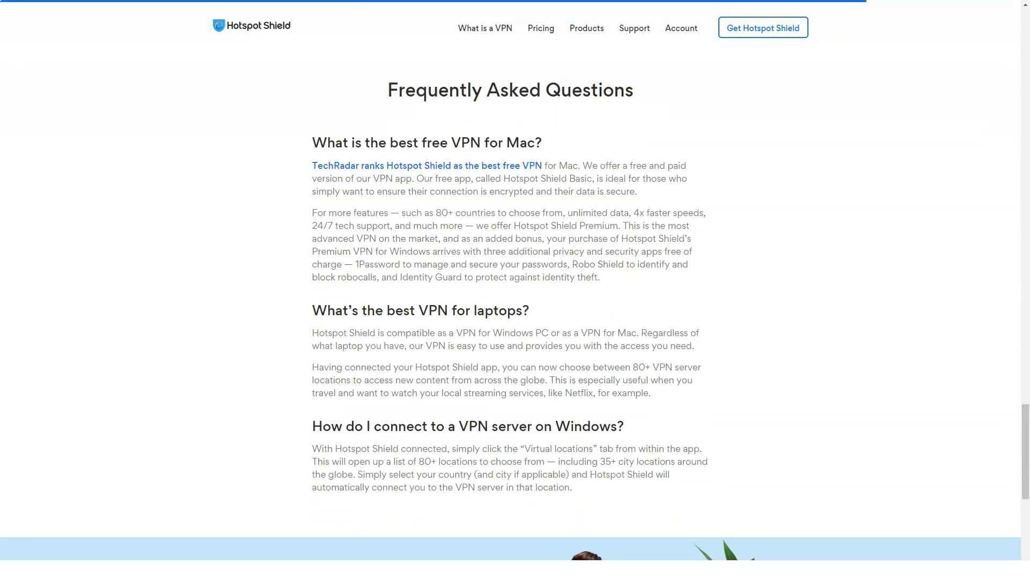
pyautogui.scroll(-2, 515, 322)
pyautogui.scroll(-3, 516, 322)
pyautogui.scroll(-1, 515, 322)
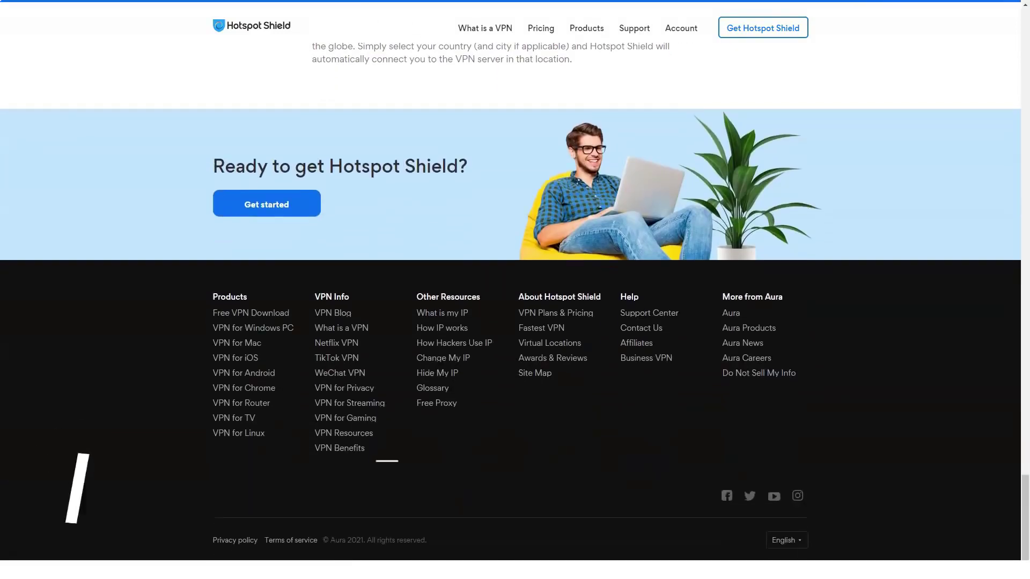
# Open the 'VPN for iOS' page from the footer links
pyautogui.click(235, 357)
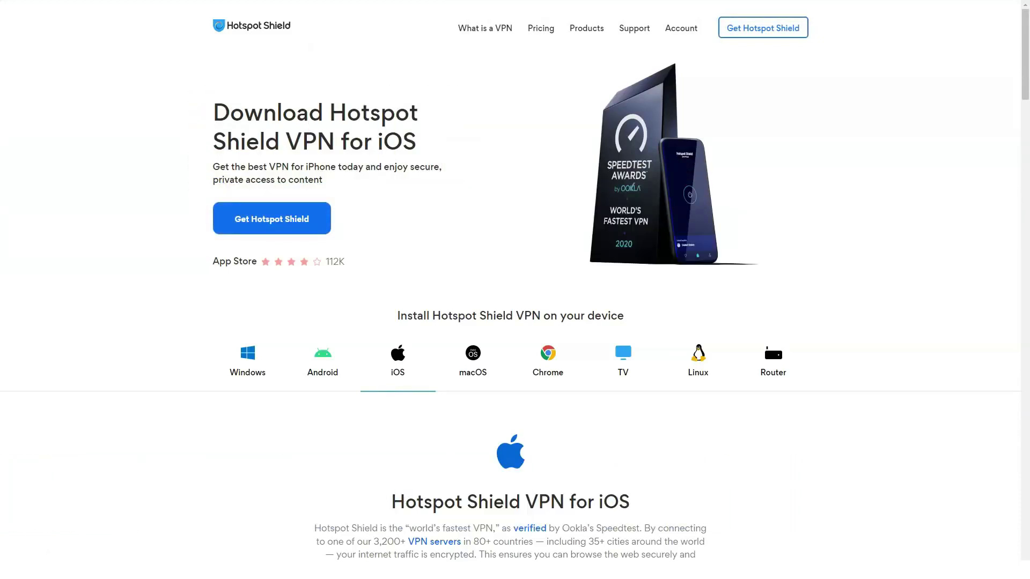
pyautogui.scroll(-3, 515, 322)
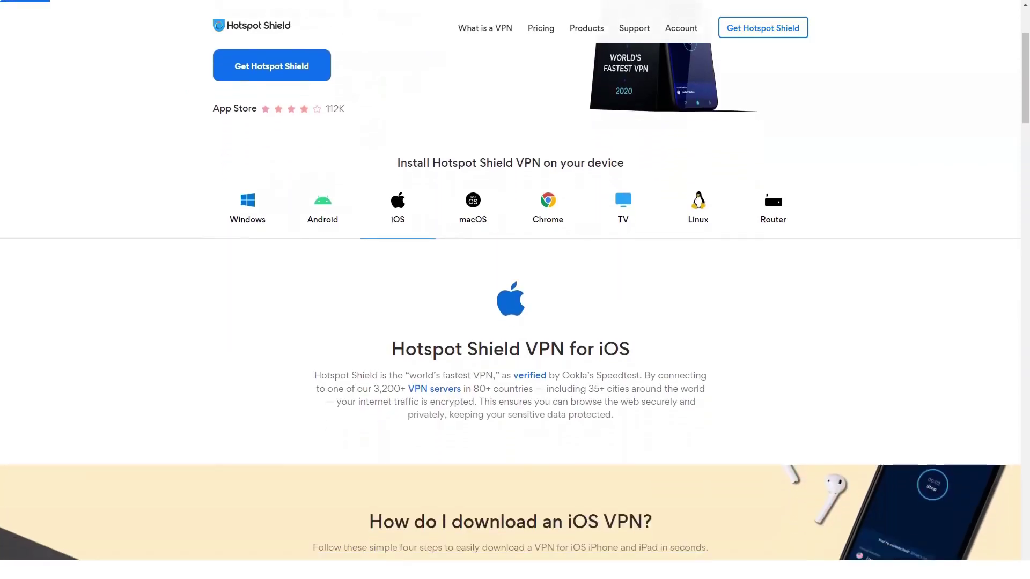
pyautogui.scroll(-2, 515, 322)
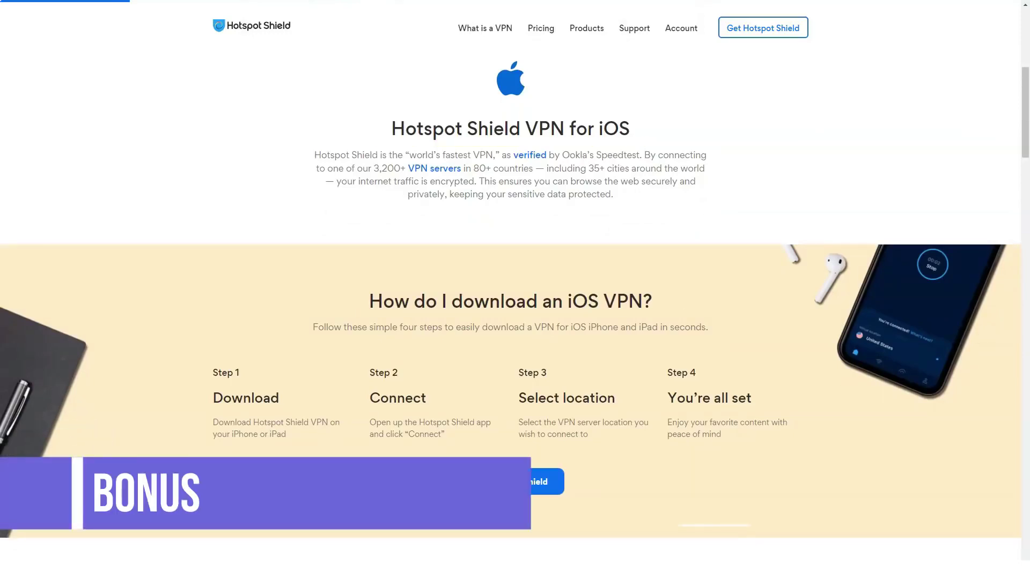
pyautogui.scroll(-2, 515, 322)
pyautogui.scroll(-5, 515, 322)
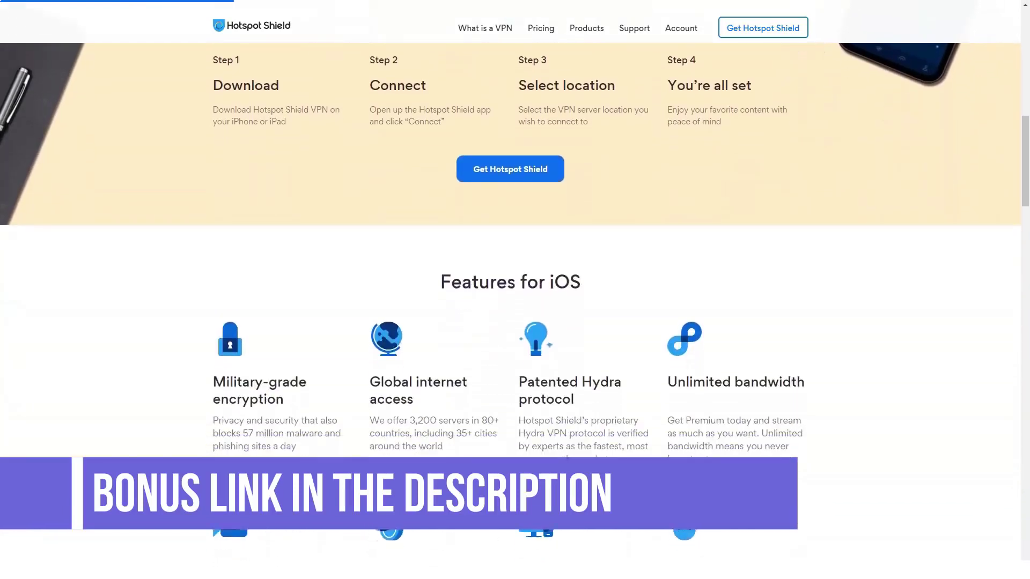
pyautogui.scroll(-1, 515, 322)
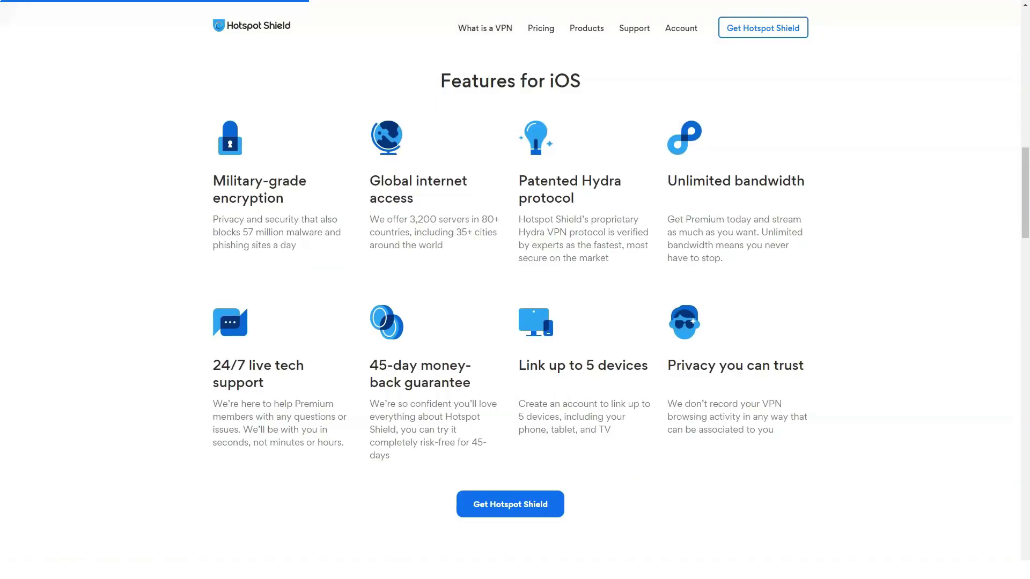
pyautogui.scroll(-5, 515, 322)
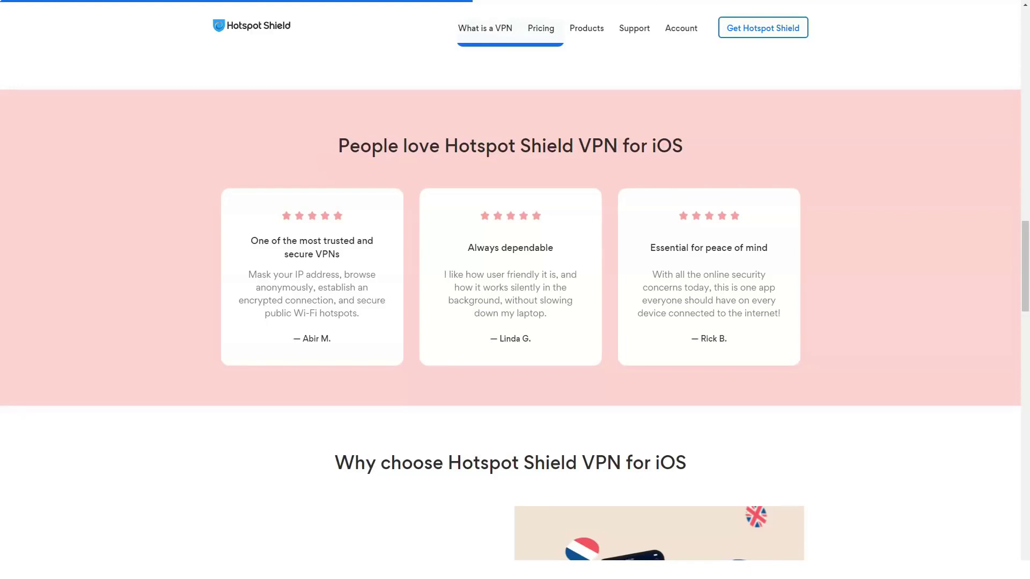
pyautogui.scroll(-2, 515, 323)
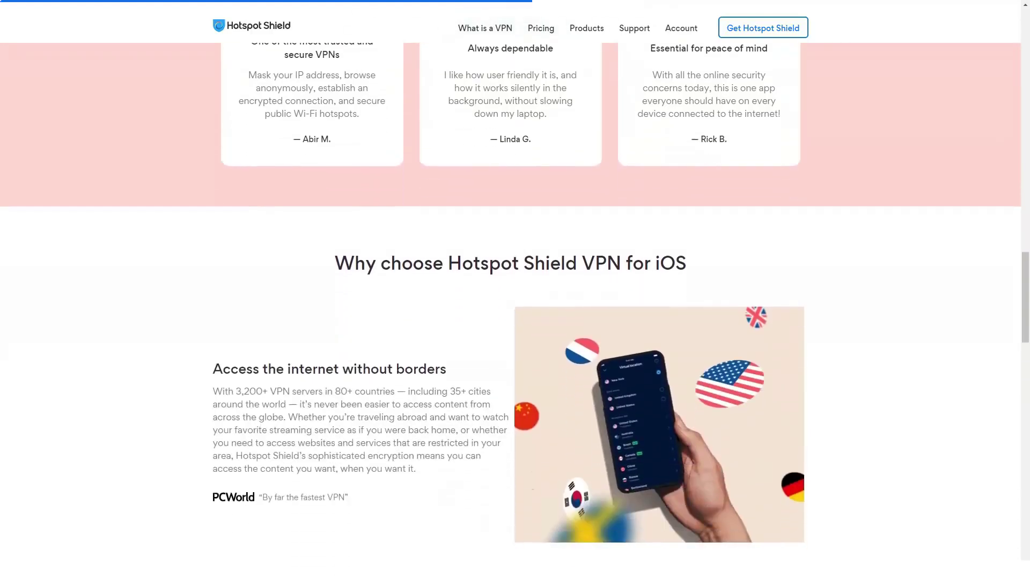
pyautogui.scroll(-2, 515, 322)
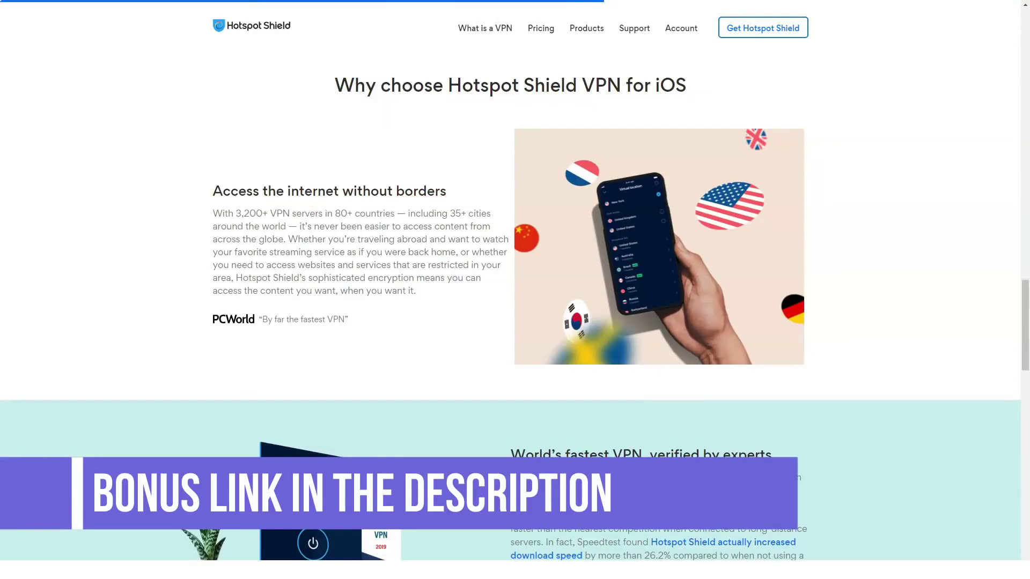
pyautogui.scroll(-2, 515, 323)
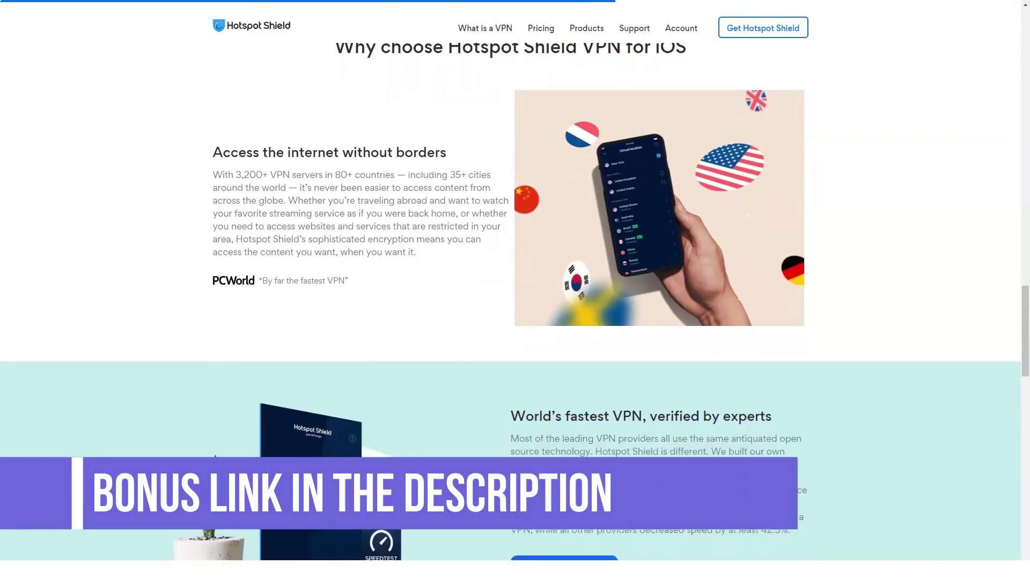
pyautogui.scroll(-2, 515, 322)
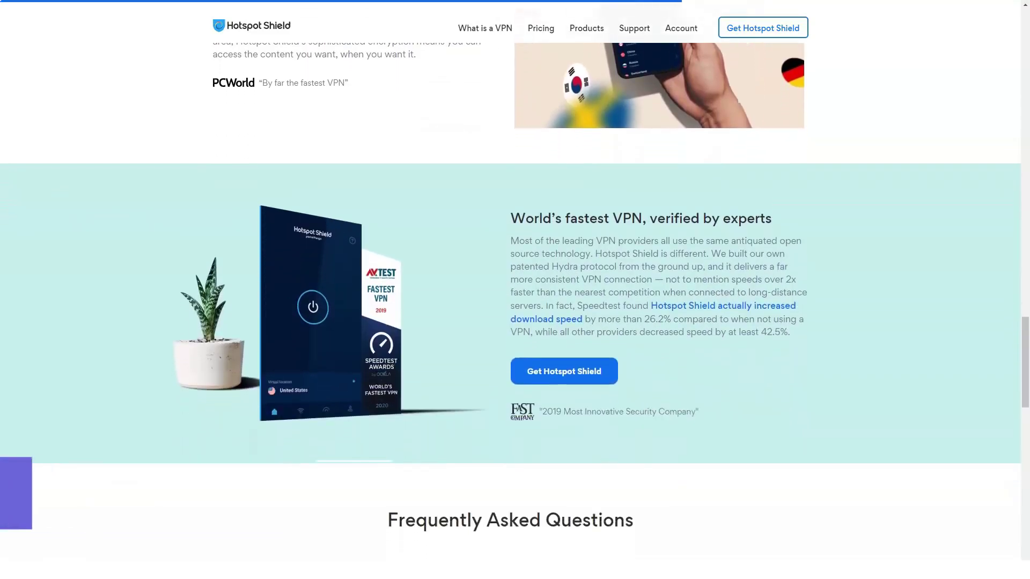
pyautogui.scroll(-1, 515, 322)
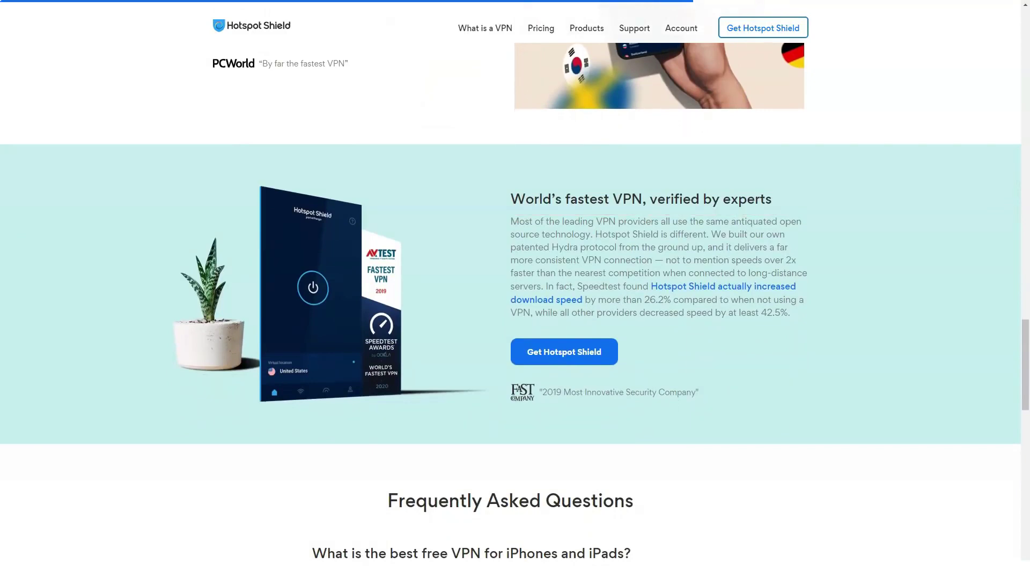
pyautogui.scroll(-2, 515, 321)
pyautogui.scroll(-2, 515, 322)
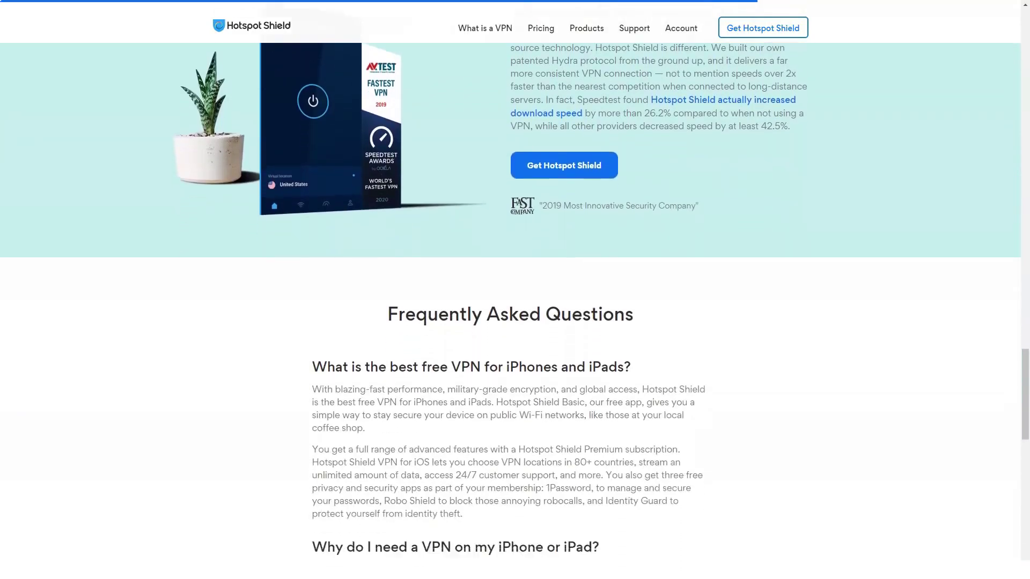
pyautogui.scroll(-2, 515, 323)
pyautogui.scroll(-1, 515, 322)
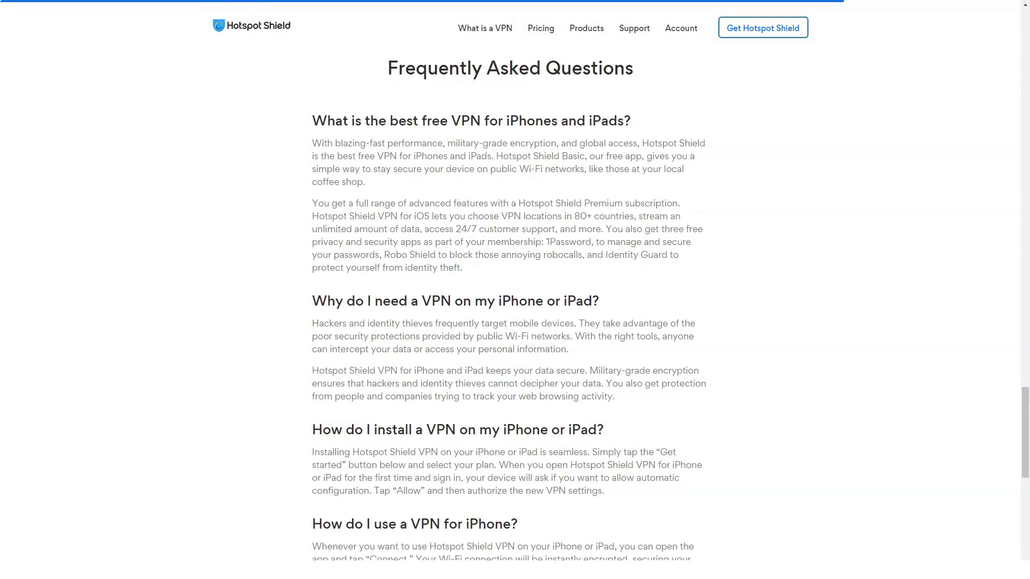
pyautogui.scroll(-2, 515, 322)
pyautogui.scroll(-2, 515, 322)
pyautogui.scroll(-2, 515, 322)
pyautogui.scroll(-2, 516, 322)
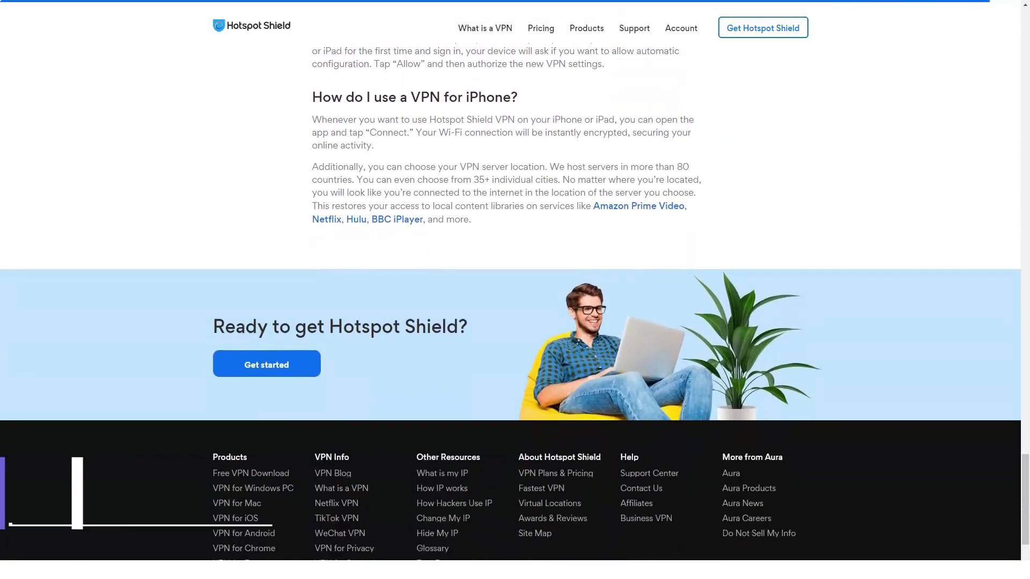
pyautogui.scroll(-1, 515, 322)
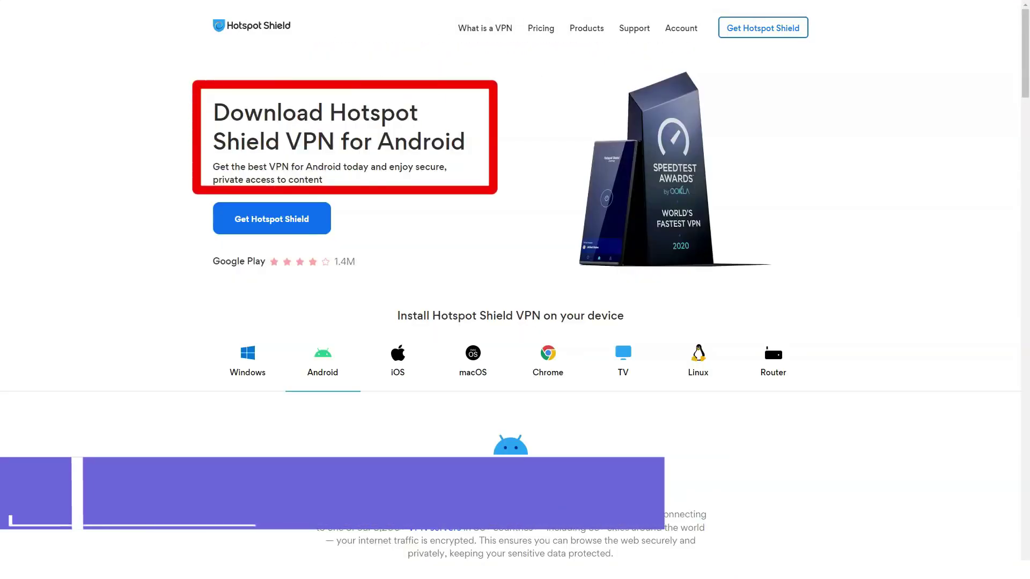
pyautogui.scroll(-1, 515, 322)
pyautogui.scroll(-2, 515, 322)
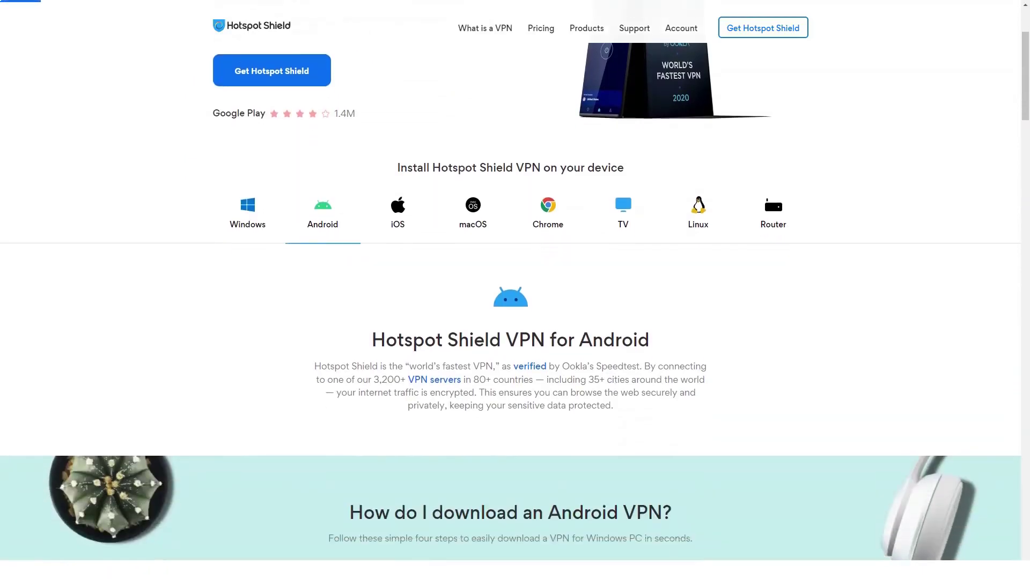
pyautogui.scroll(-2, 516, 322)
pyautogui.scroll(-2, 516, 322)
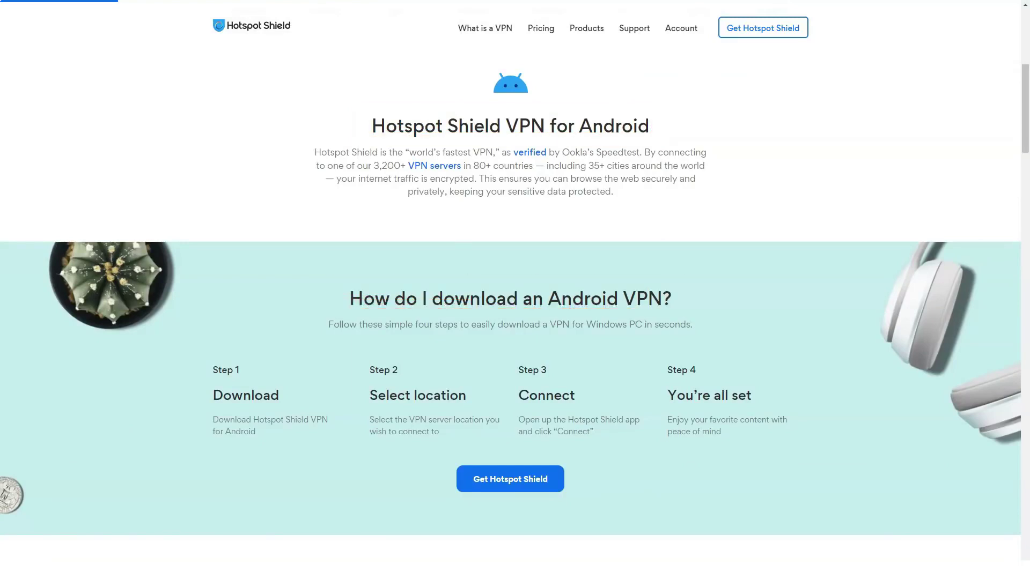
pyautogui.scroll(-3, 515, 322)
pyautogui.scroll(-3, 516, 322)
pyautogui.scroll(-3, 515, 323)
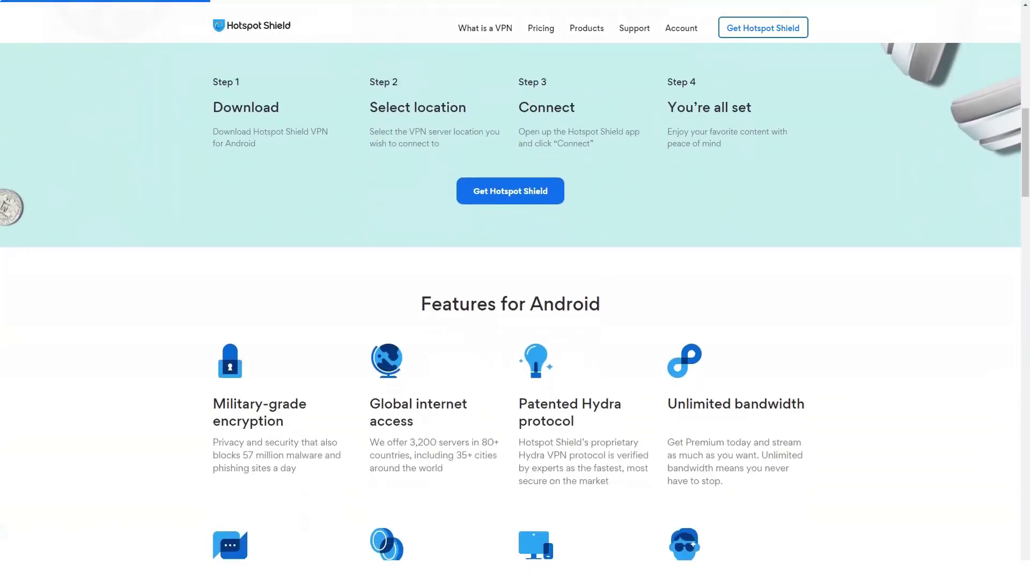
pyautogui.scroll(-2, 515, 322)
pyautogui.scroll(-2, 515, 321)
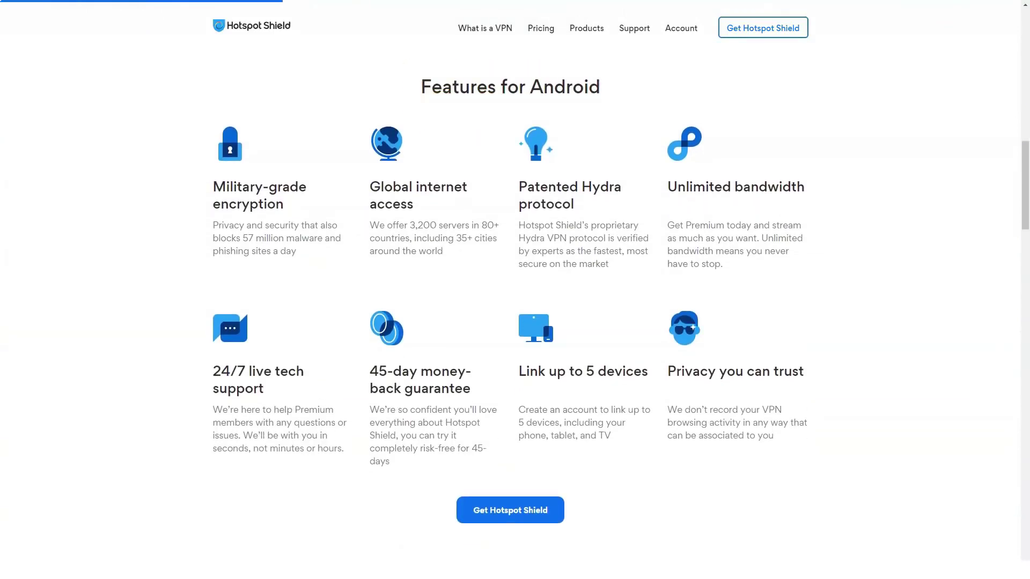
pyautogui.scroll(-2, 516, 322)
pyautogui.scroll(-2, 515, 322)
pyautogui.scroll(-2, 516, 322)
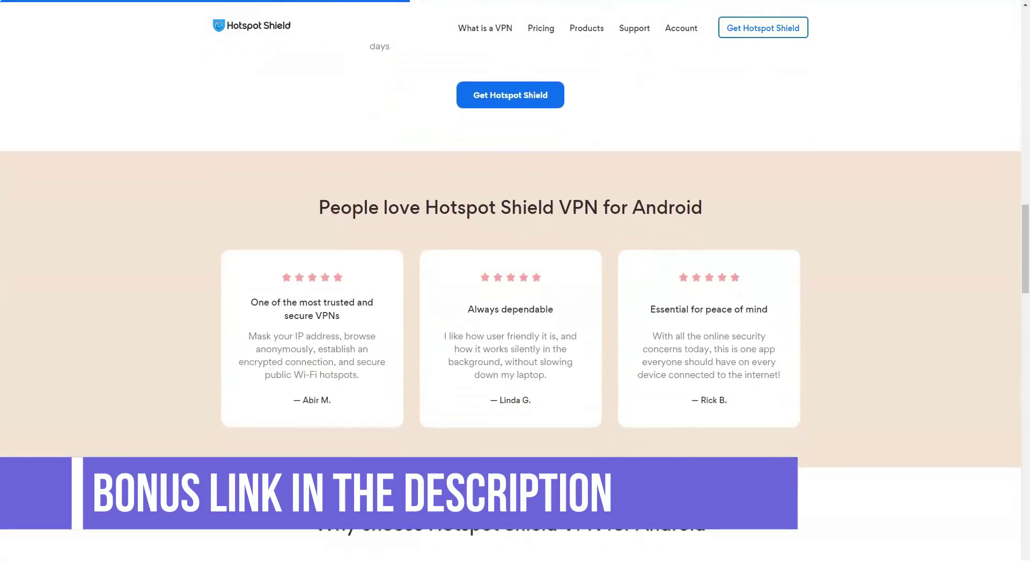
pyautogui.scroll(-1, 515, 322)
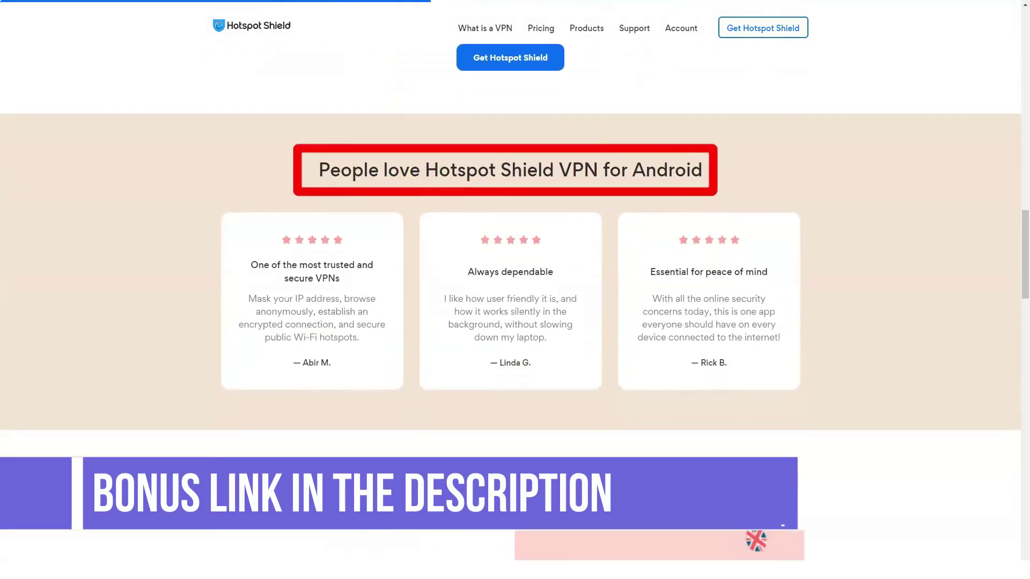
pyautogui.scroll(-1, 515, 323)
pyautogui.scroll(-2, 515, 322)
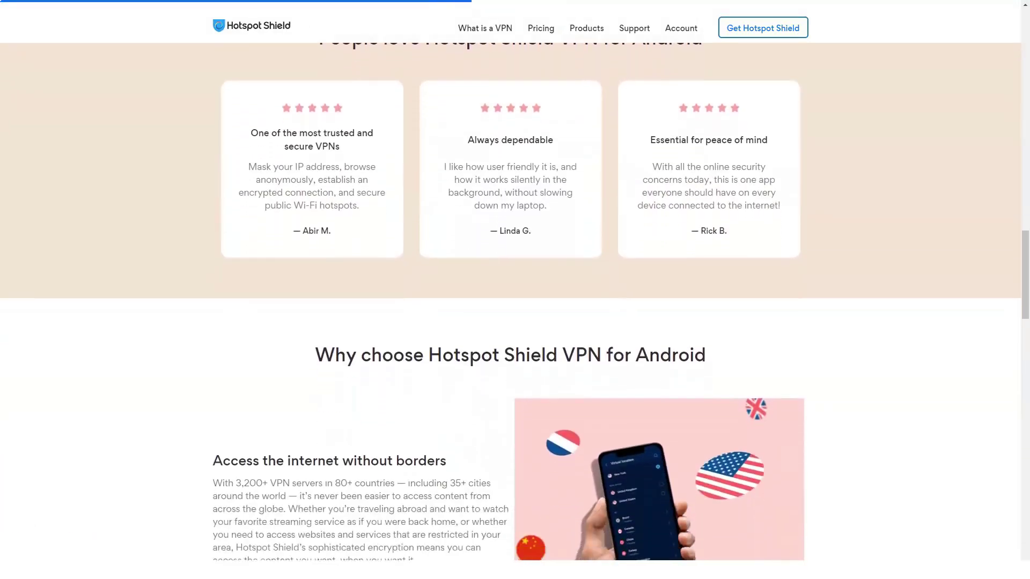
pyautogui.scroll(-2, 515, 322)
pyautogui.scroll(-2, 515, 322)
pyautogui.scroll(-2, 515, 322)
pyautogui.scroll(-2, 515, 322)
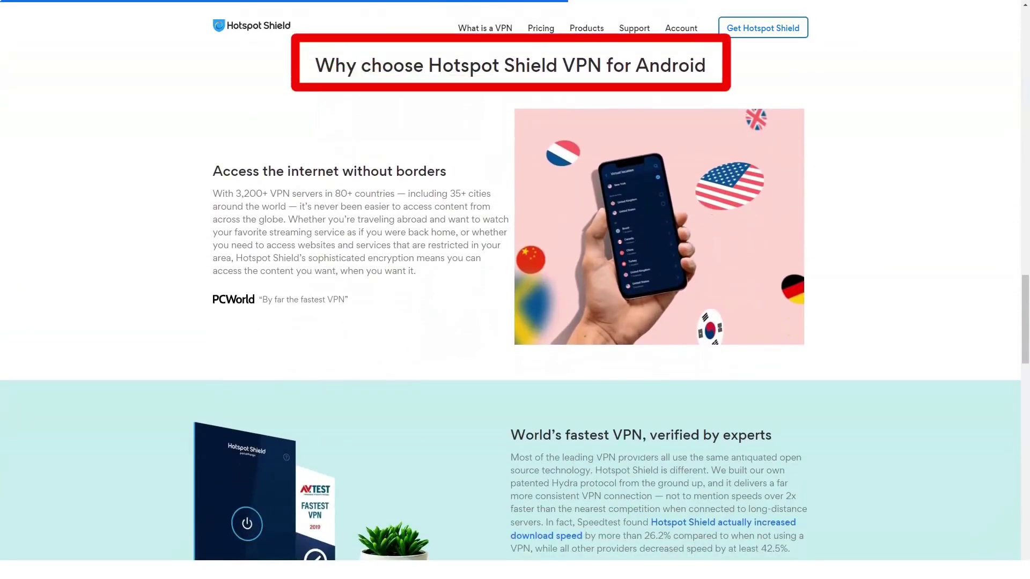
pyautogui.scroll(-2, 516, 322)
pyautogui.scroll(-2, 515, 322)
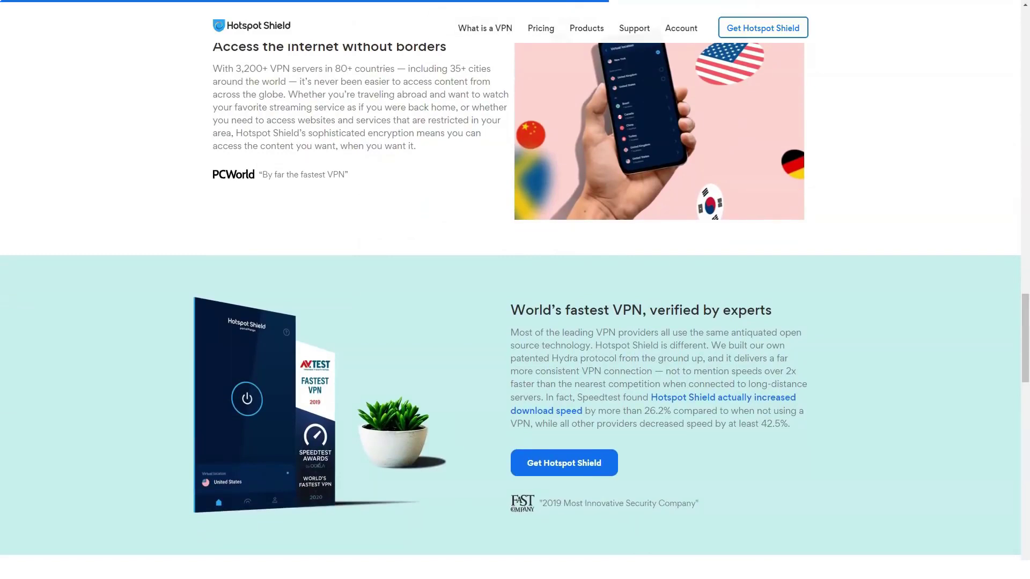
pyautogui.scroll(-2, 516, 323)
pyautogui.scroll(-2, 515, 322)
pyautogui.scroll(-2, 515, 322)
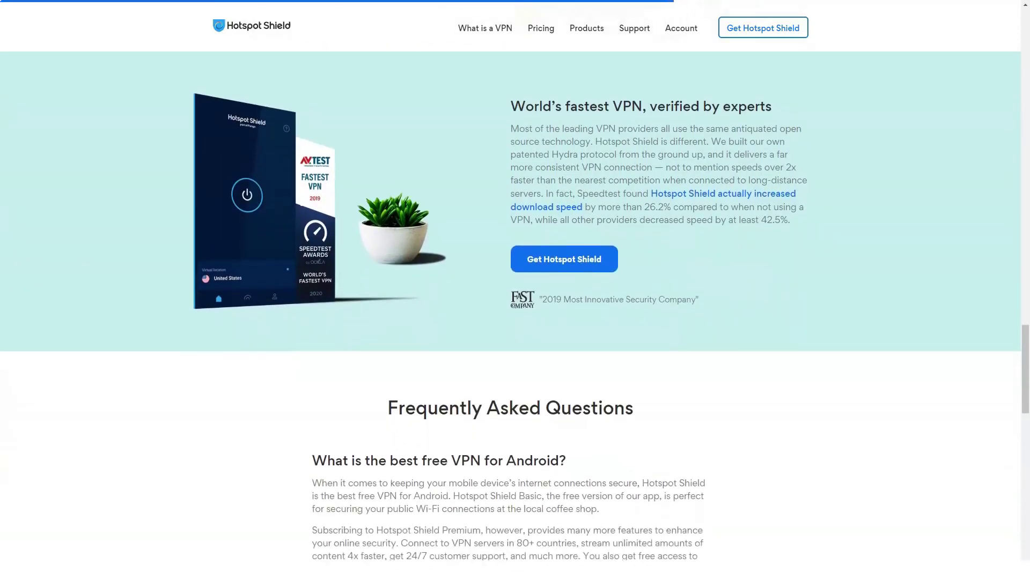
pyautogui.scroll(-2, 515, 322)
pyautogui.scroll(-2, 515, 322)
pyautogui.scroll(-1, 515, 322)
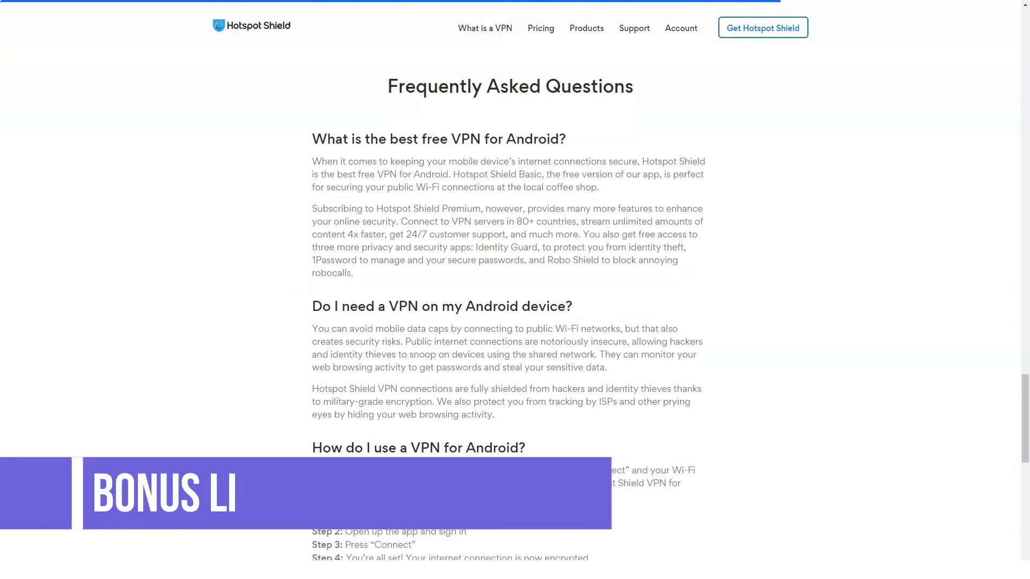
pyautogui.scroll(-1, 515, 322)
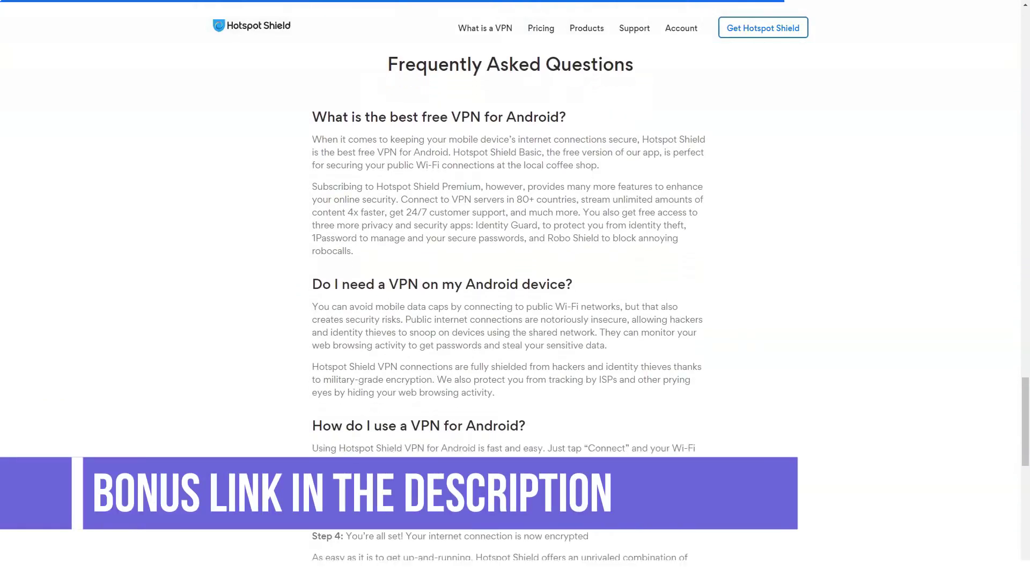
pyautogui.scroll(-2, 516, 322)
pyautogui.scroll(-2, 516, 322)
pyautogui.scroll(-1, 515, 322)
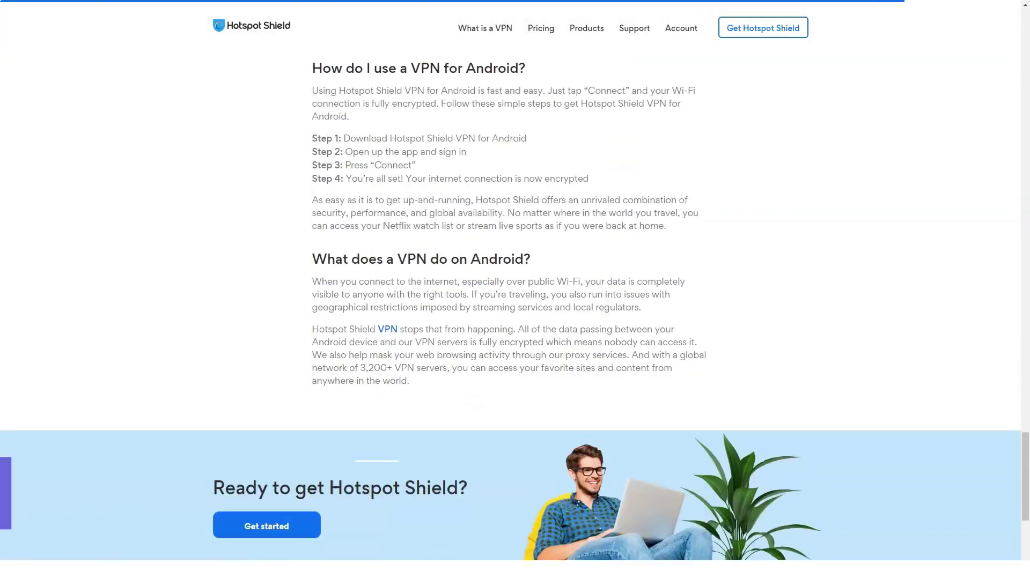
pyautogui.scroll(-1, 515, 322)
pyautogui.scroll(-2, 516, 322)
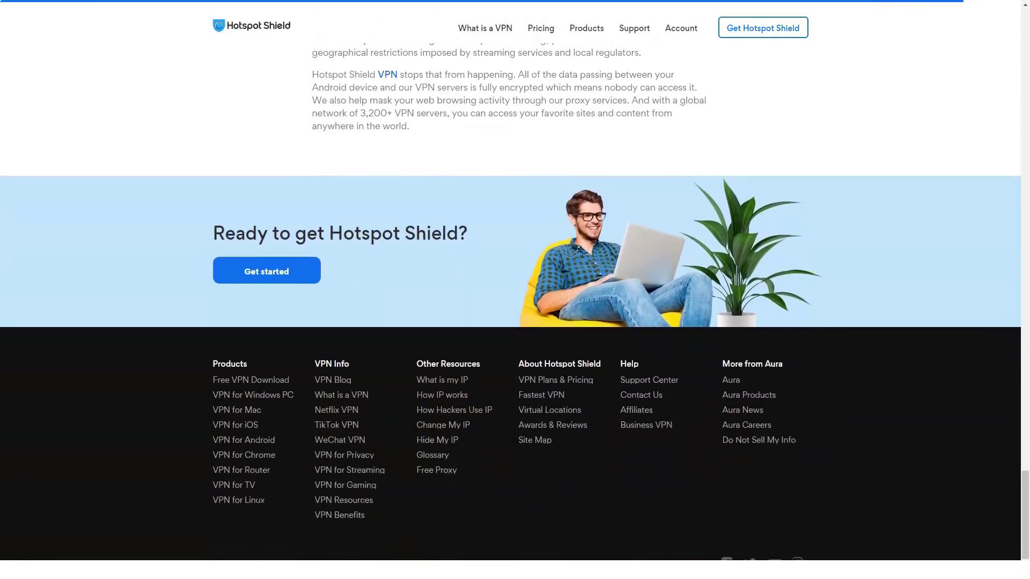
pyautogui.scroll(-1, 515, 322)
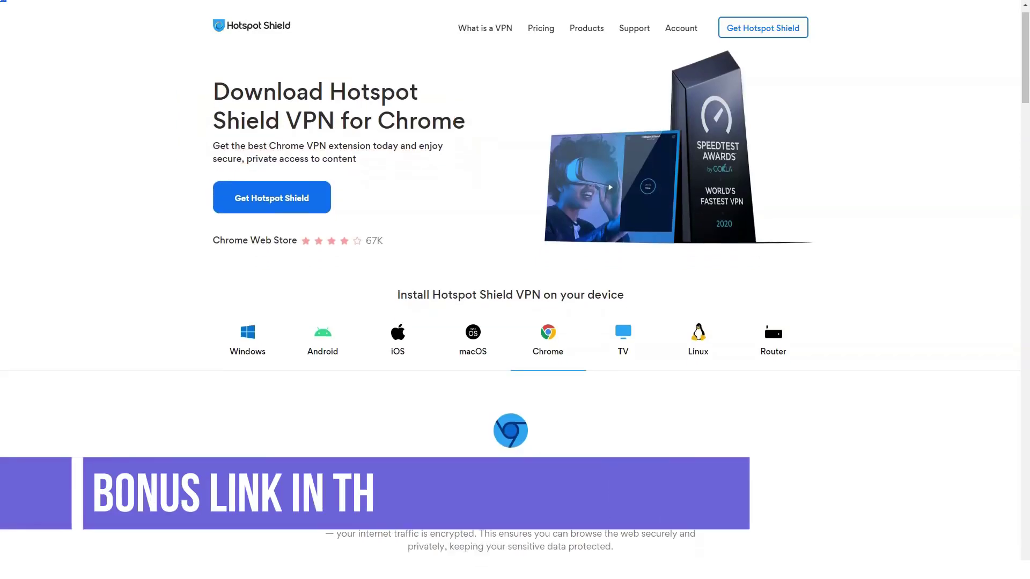
pyautogui.scroll(-3, 515, 322)
pyautogui.scroll(-4, 515, 322)
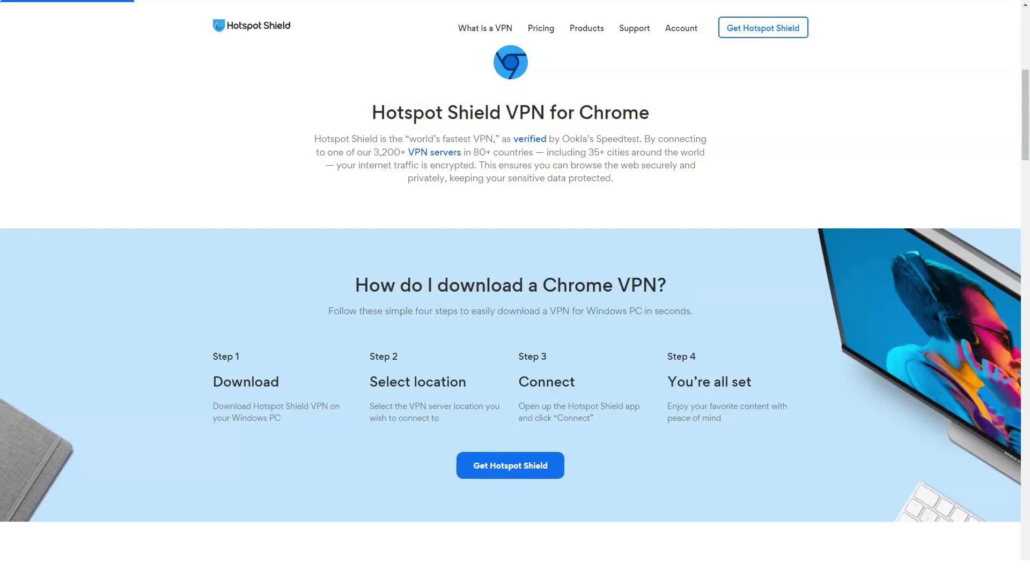
pyautogui.scroll(-5, 515, 322)
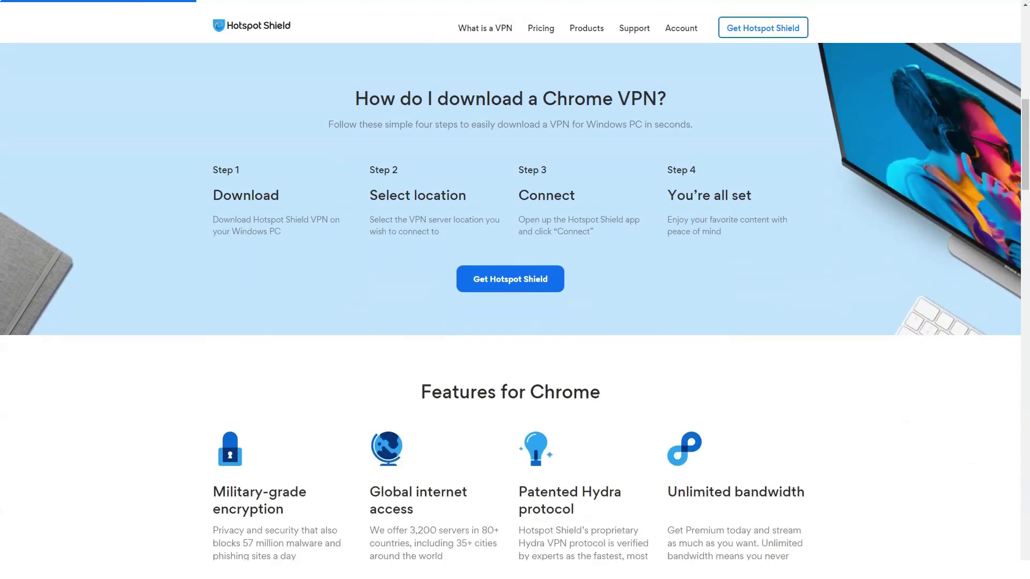
pyautogui.scroll(-2, 515, 322)
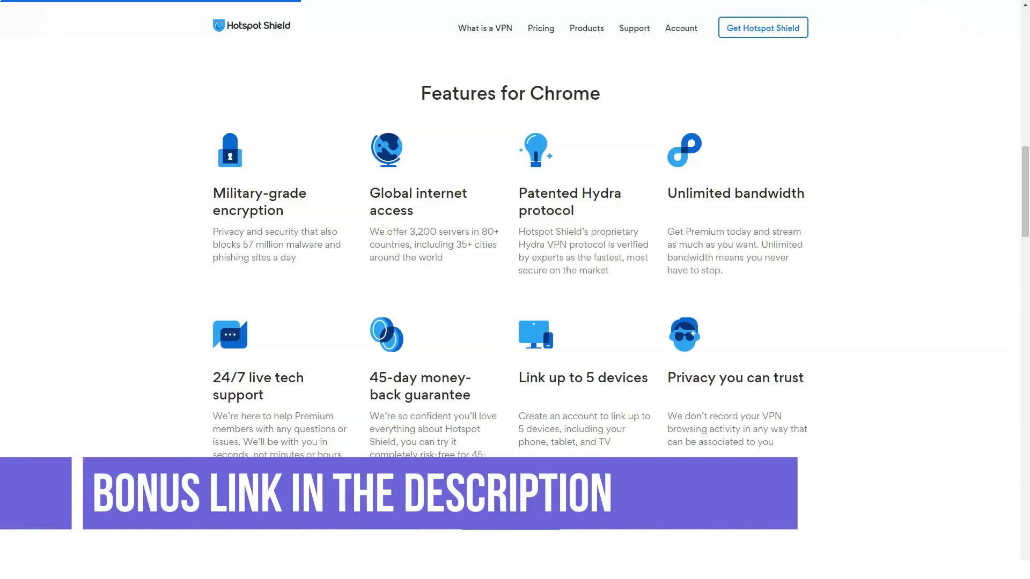
pyautogui.scroll(-3, 515, 291)
pyautogui.scroll(-3, 515, 290)
pyautogui.scroll(-4, 516, 289)
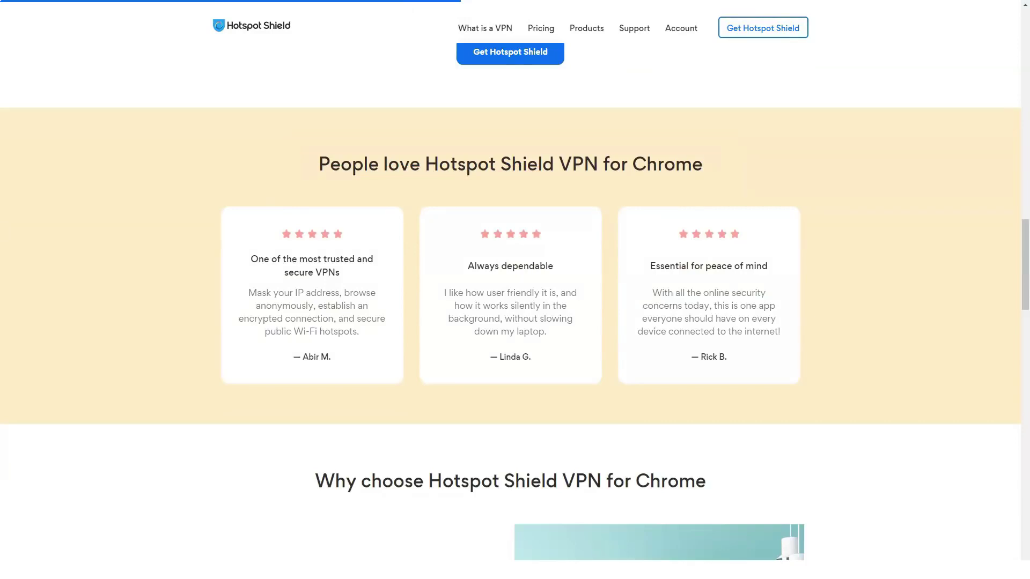
pyautogui.scroll(-1, 516, 290)
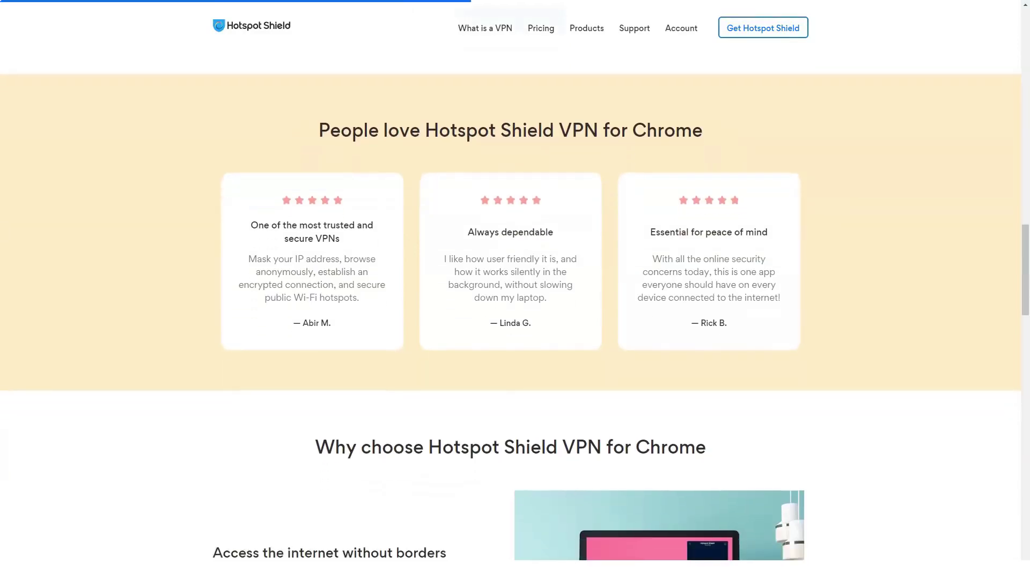
pyautogui.scroll(-1, 515, 290)
pyautogui.scroll(-2, 515, 290)
pyautogui.scroll(-1, 515, 290)
pyautogui.scroll(-1, 515, 290)
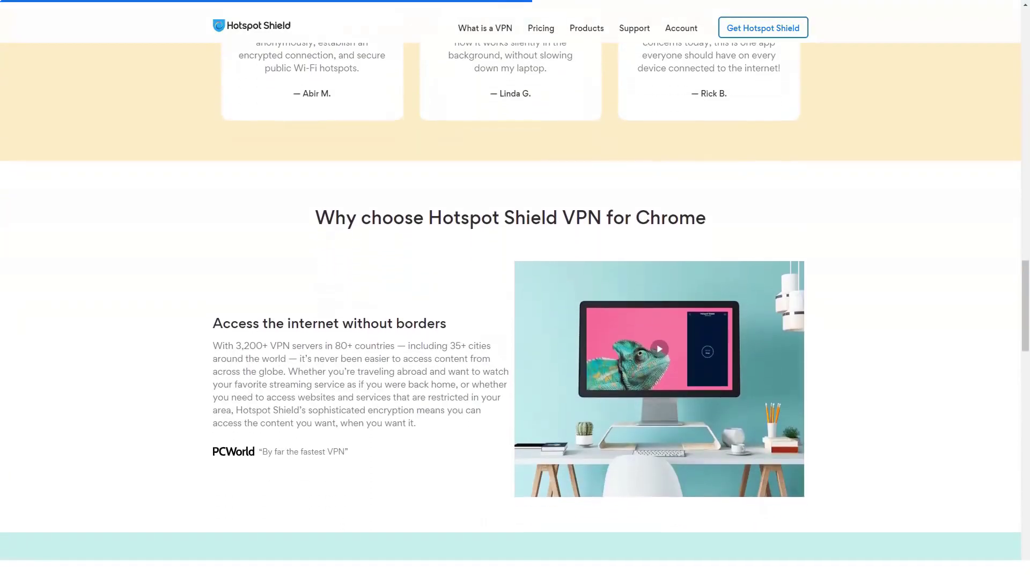
pyautogui.scroll(-2, 515, 290)
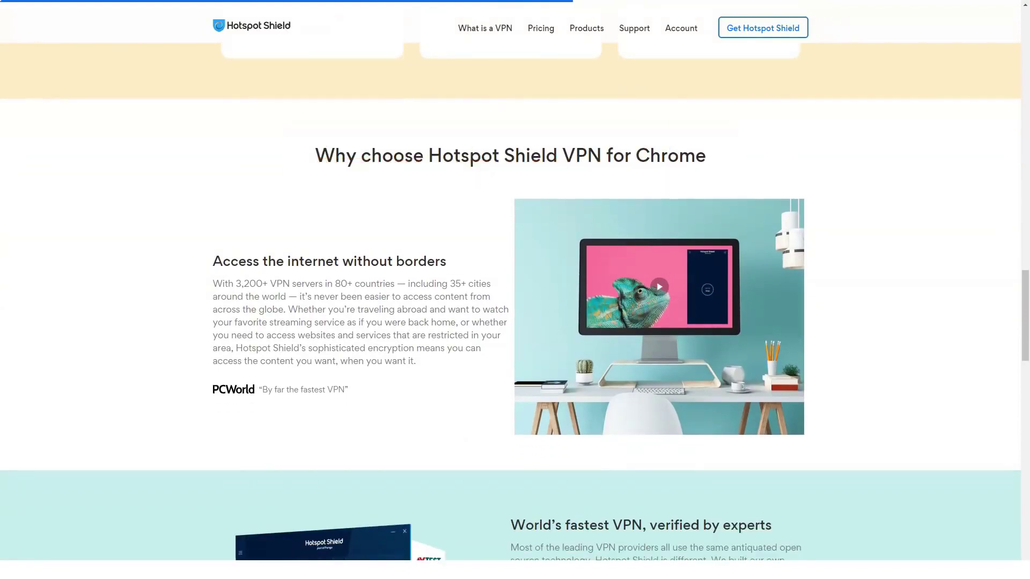
pyautogui.scroll(-1, 515, 290)
pyautogui.scroll(-1, 515, 290)
pyautogui.scroll(-1, 515, 290)
pyautogui.scroll(-1, 515, 290)
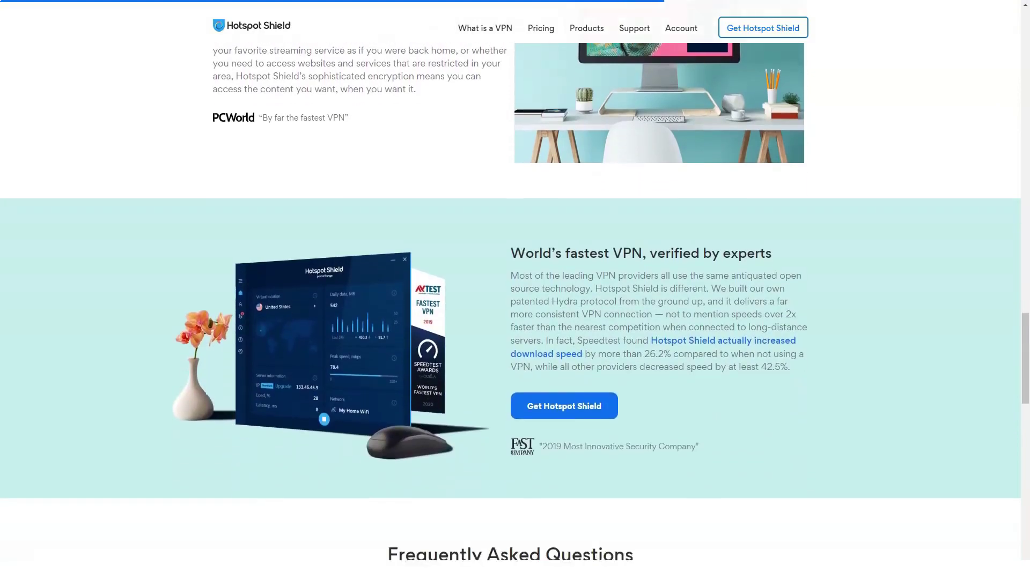
pyautogui.scroll(-1, 515, 289)
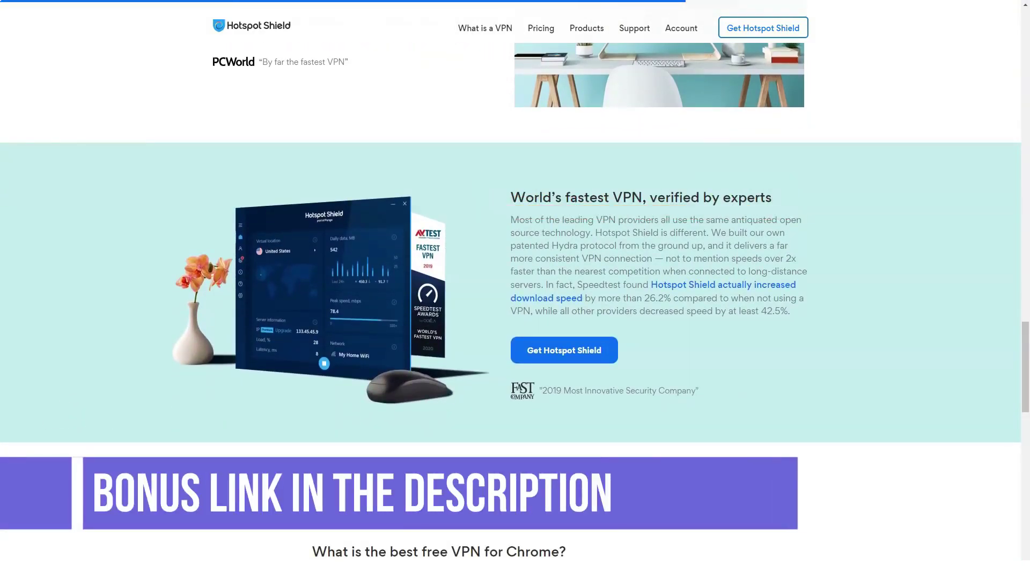
pyautogui.scroll(-1, 515, 290)
pyautogui.scroll(-2, 515, 290)
pyautogui.scroll(-2, 515, 290)
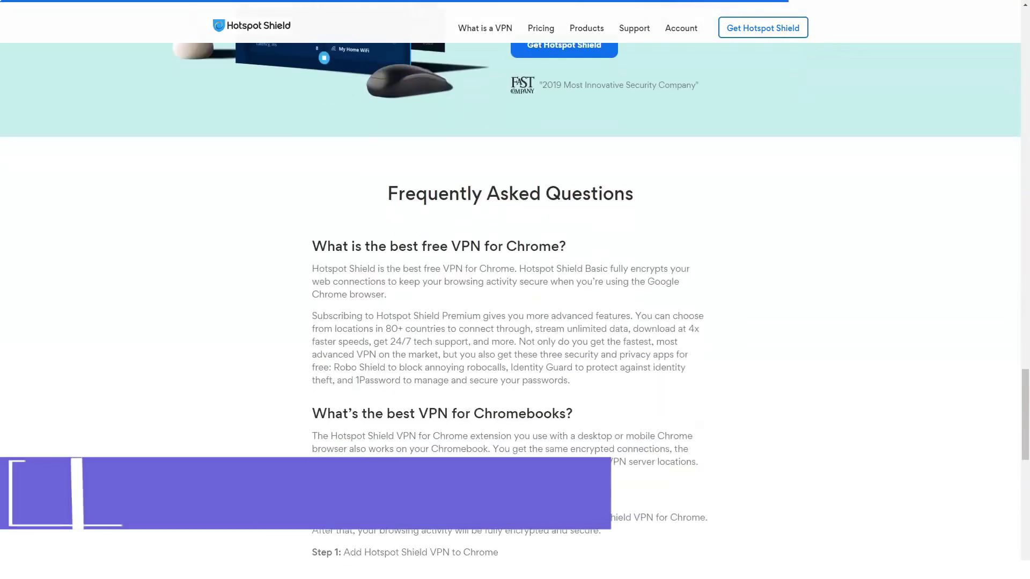
pyautogui.scroll(-1, 515, 290)
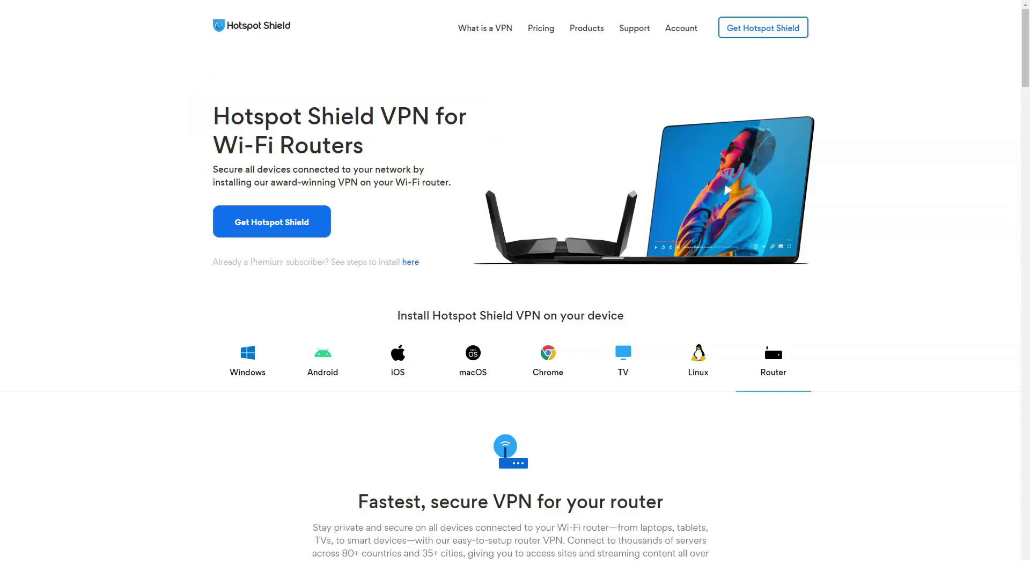
pyautogui.scroll(-2, 515, 322)
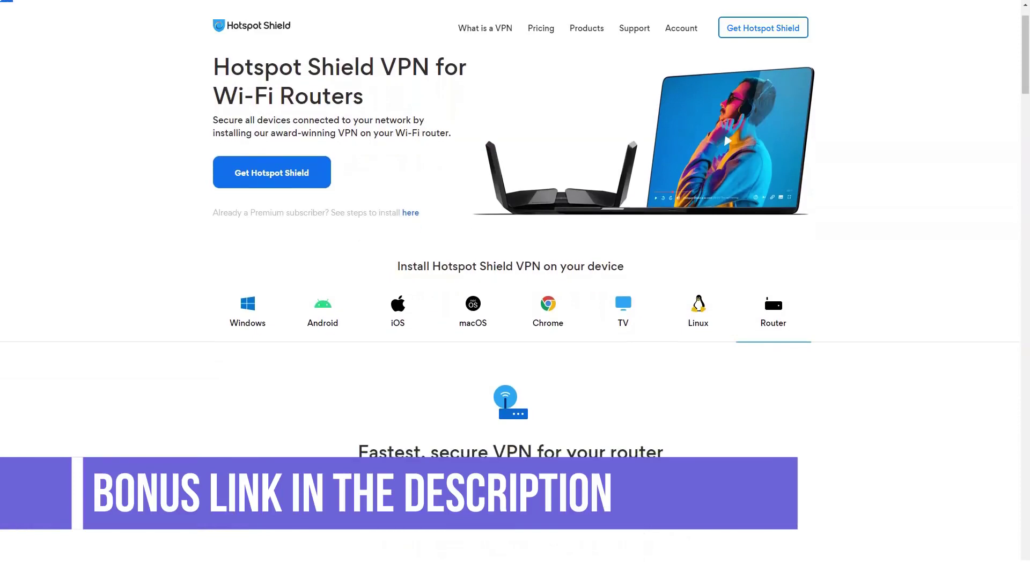
pyautogui.scroll(-3, 515, 322)
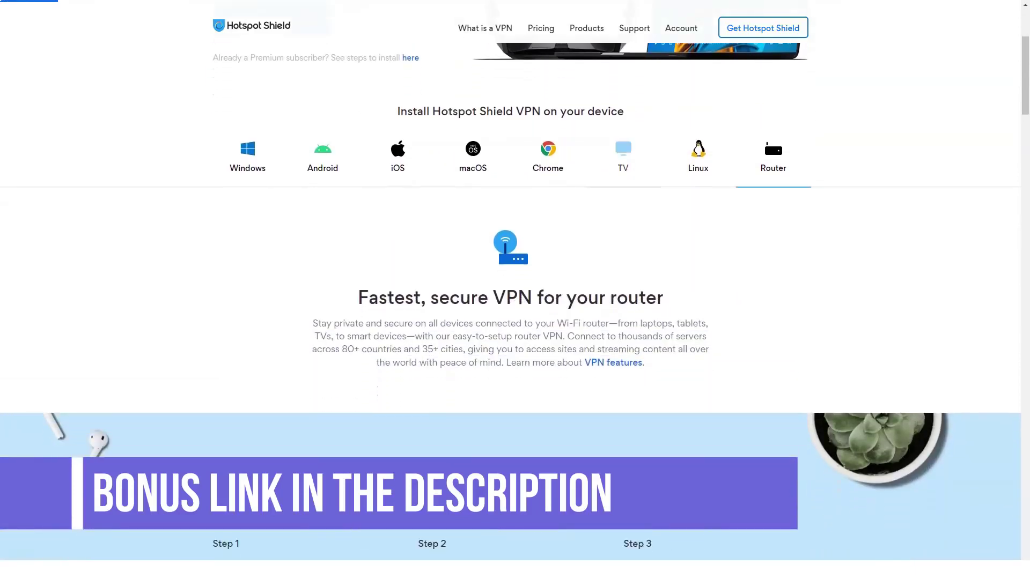
pyautogui.scroll(-2, 515, 322)
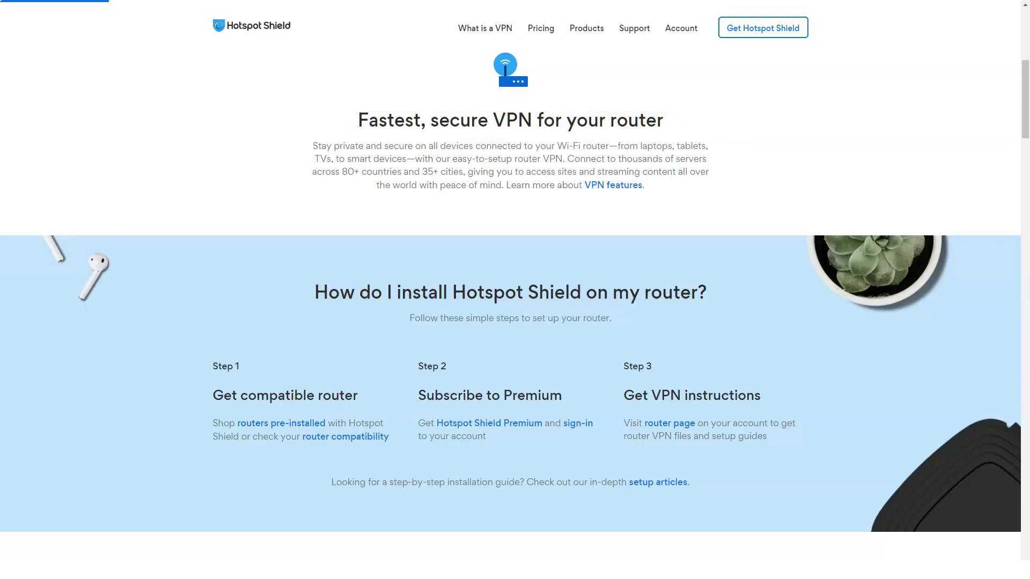
pyautogui.scroll(-5, 516, 323)
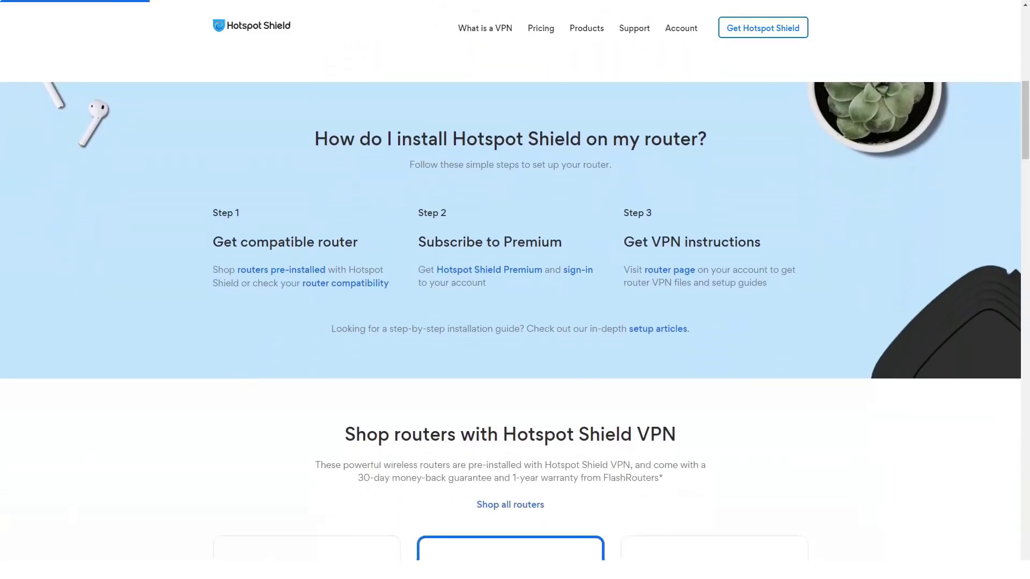
pyautogui.scroll(-2, 516, 323)
pyautogui.scroll(-2, 515, 322)
pyautogui.scroll(-2, 515, 321)
pyautogui.scroll(-2, 515, 323)
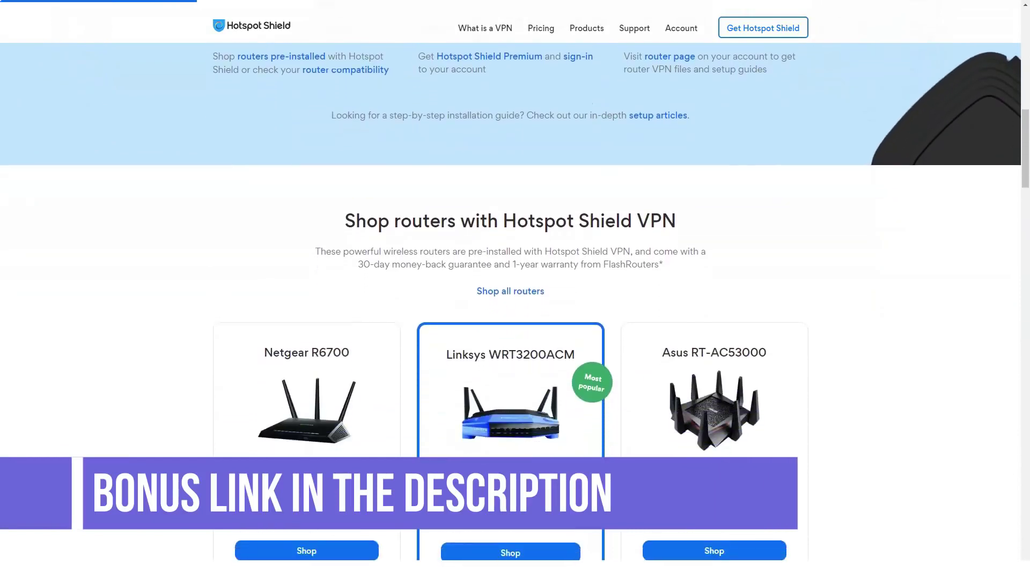
pyautogui.scroll(-2, 515, 322)
pyautogui.scroll(-2, 516, 322)
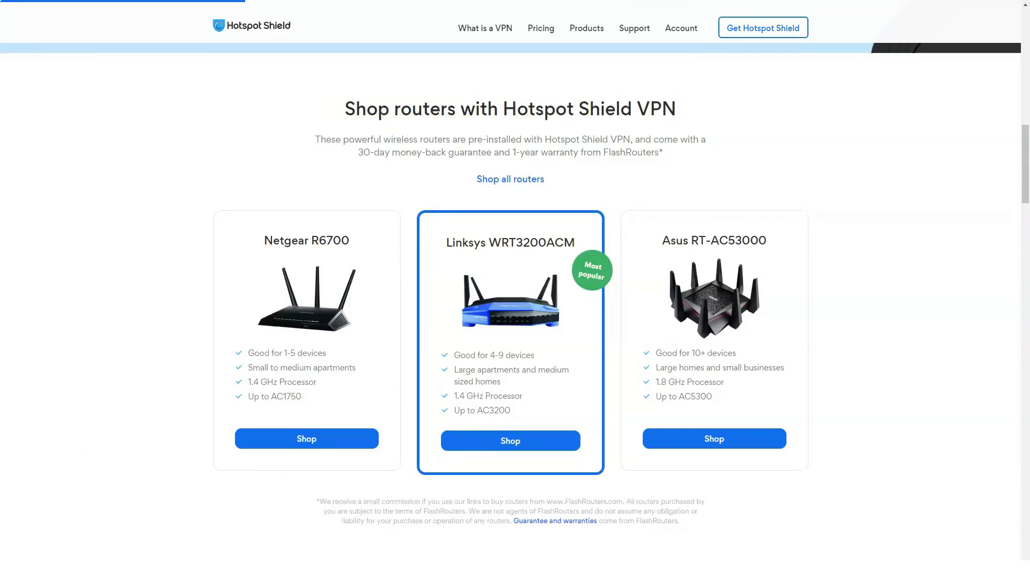
pyautogui.scroll(-3, 515, 321)
pyautogui.scroll(-4, 516, 322)
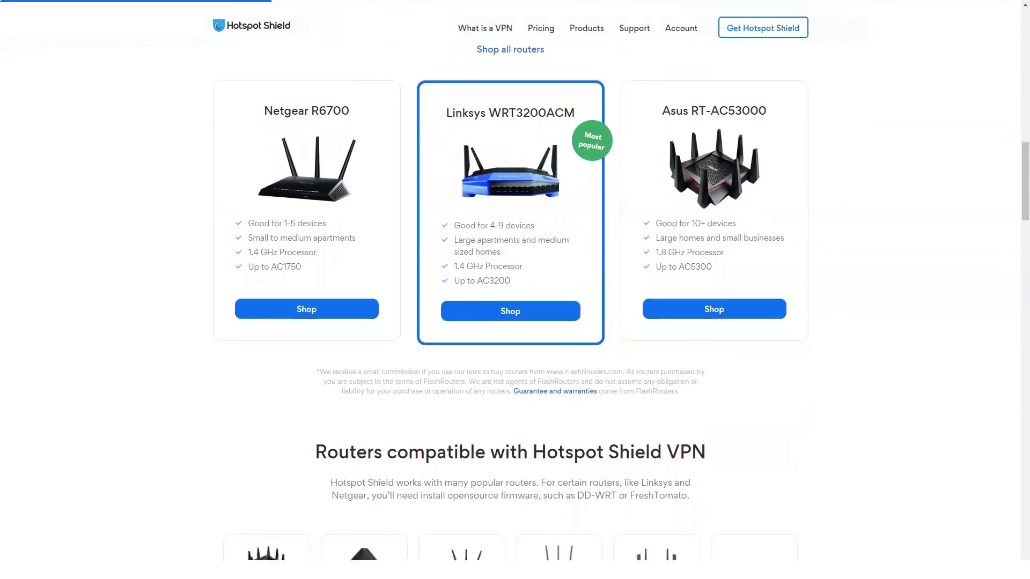
pyautogui.scroll(-4, 515, 323)
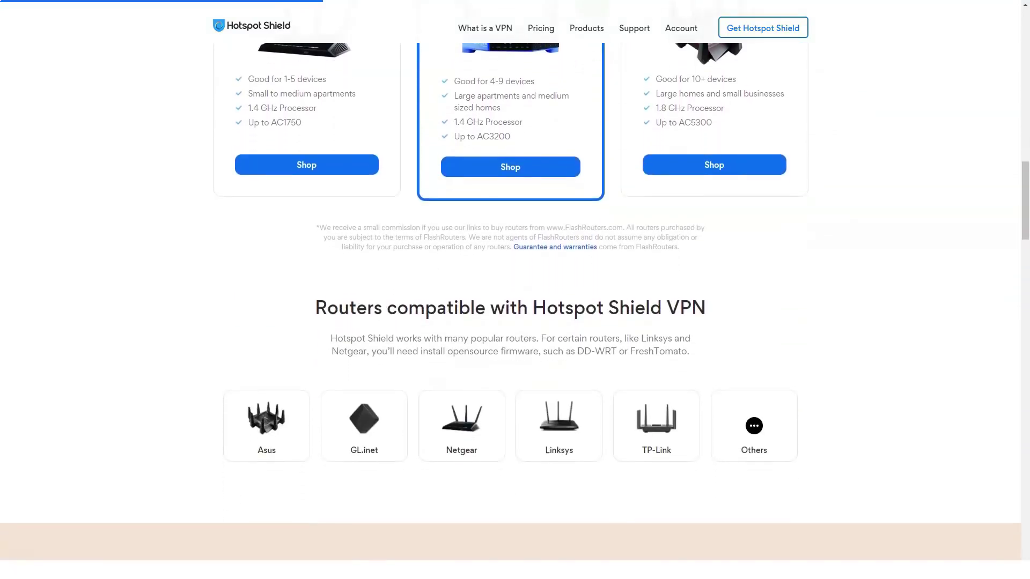
pyautogui.scroll(-4, 515, 323)
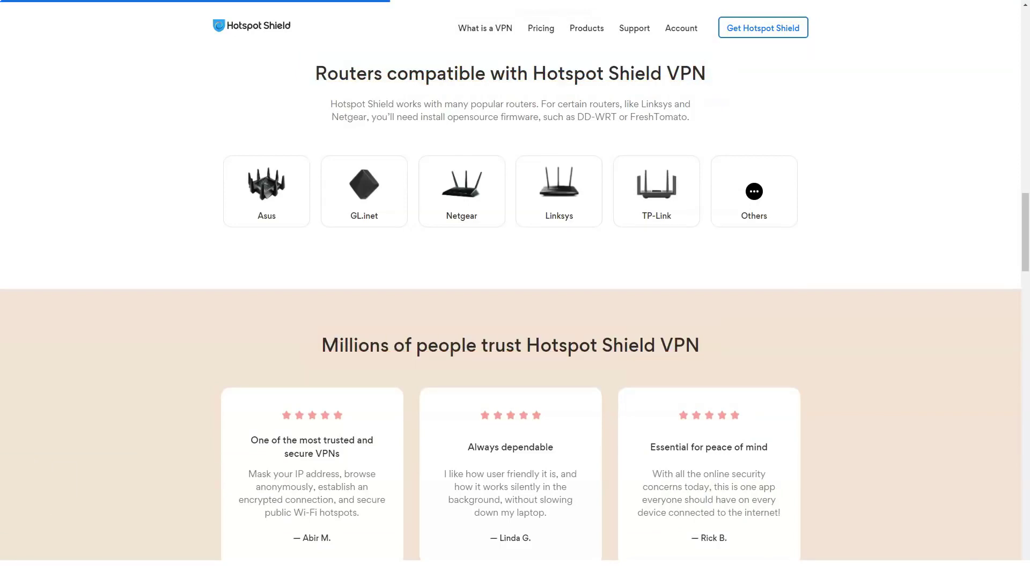
pyautogui.scroll(-4, 516, 322)
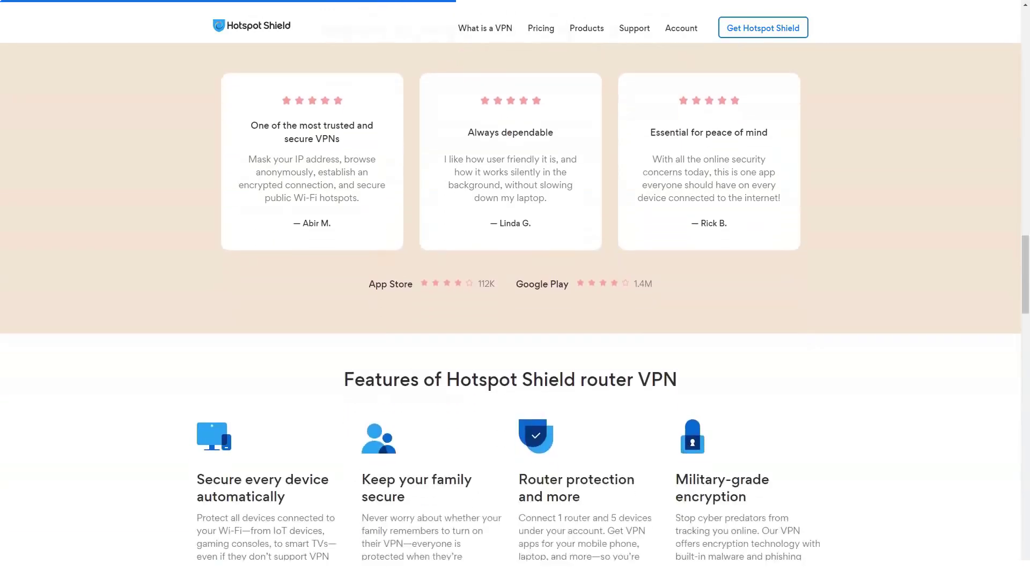
pyautogui.scroll(-4, 515, 322)
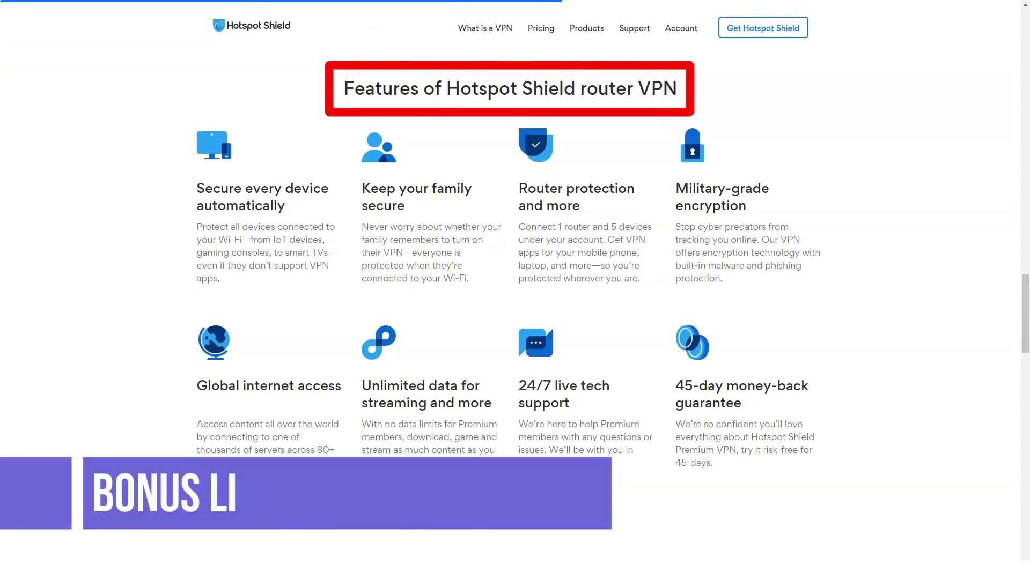
pyautogui.scroll(-4, 516, 290)
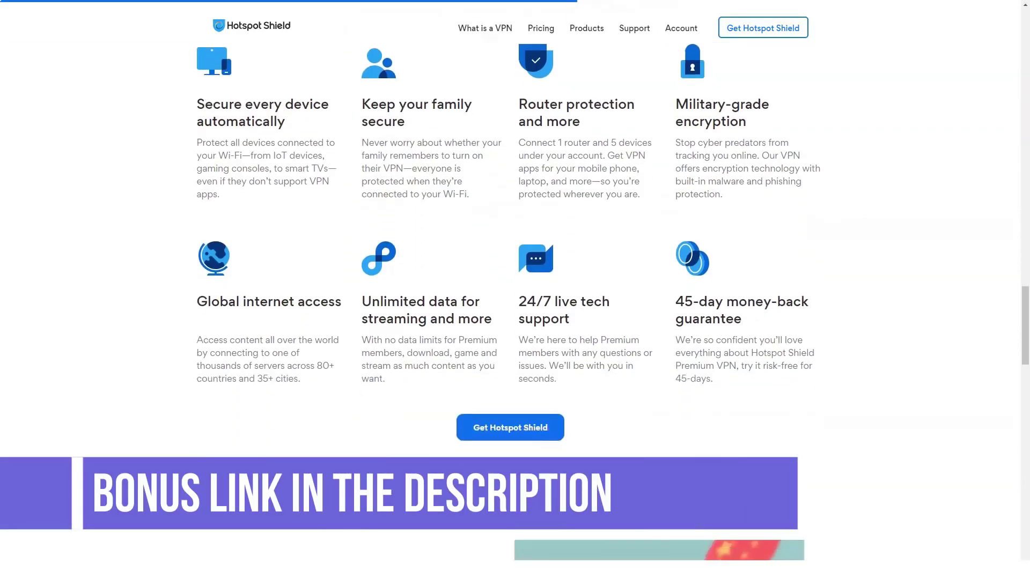
pyautogui.scroll(-3, 516, 290)
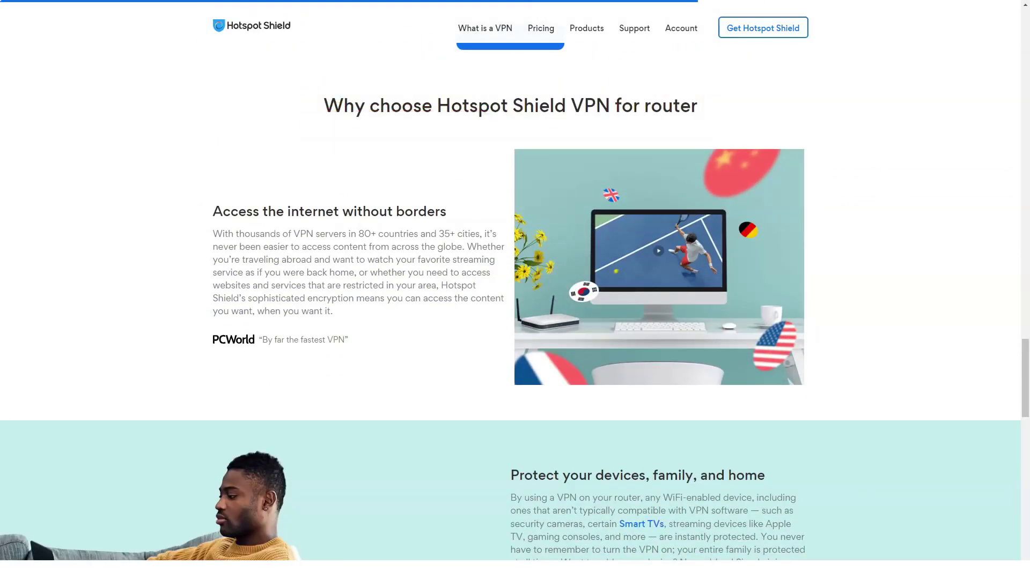
pyautogui.scroll(-3, 516, 291)
pyautogui.scroll(-3, 515, 289)
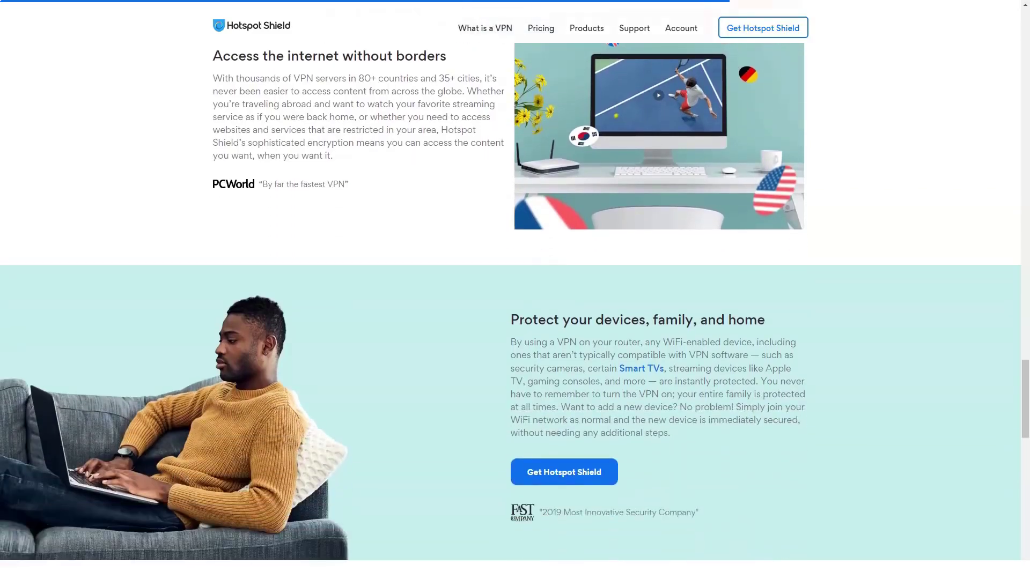
pyautogui.scroll(-2, 515, 289)
pyautogui.scroll(-1, 516, 290)
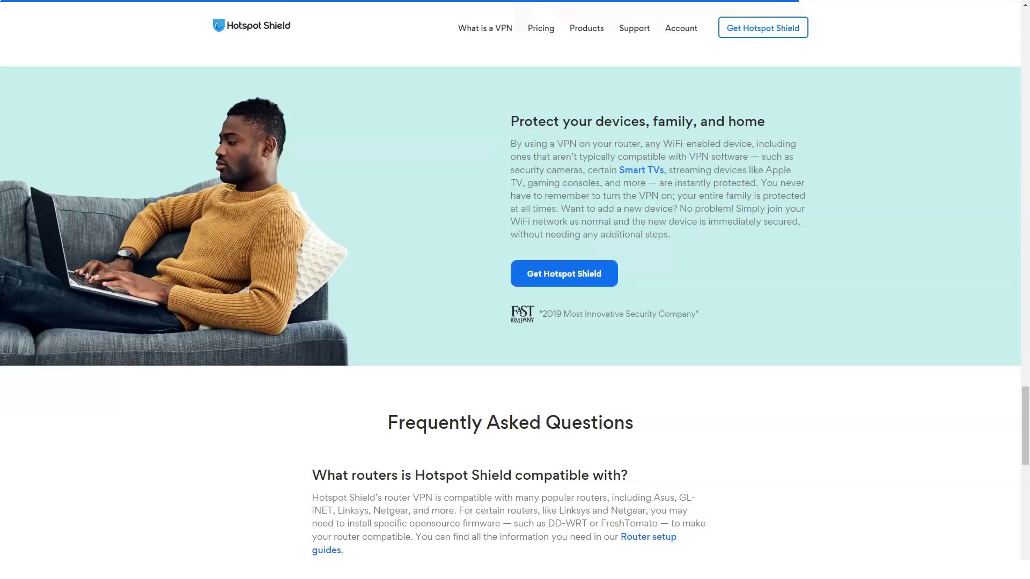
pyautogui.scroll(-2, 515, 290)
pyautogui.scroll(-2, 515, 291)
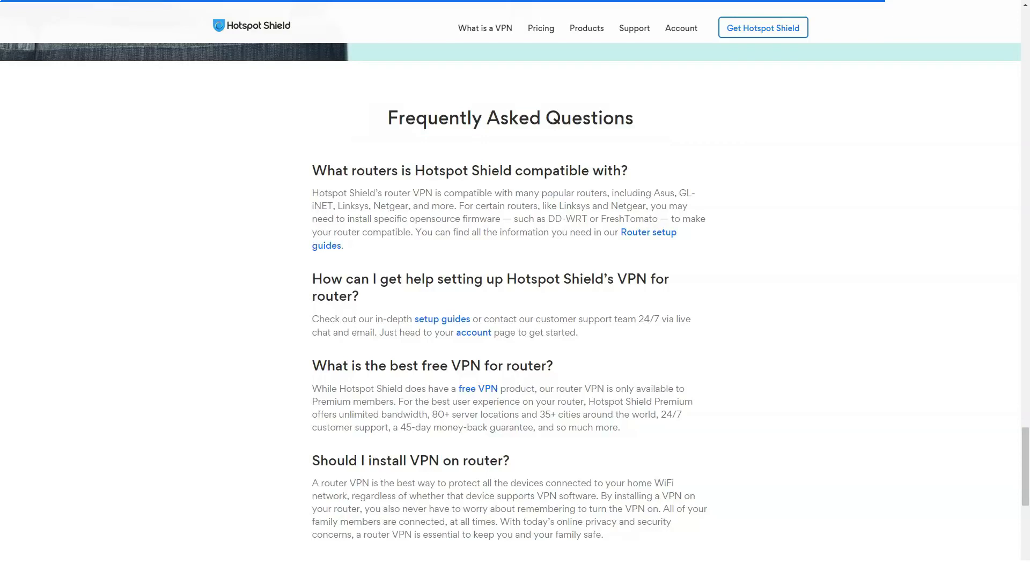
pyautogui.scroll(-3, 515, 290)
pyautogui.scroll(-3, 516, 289)
pyautogui.scroll(-3, 516, 290)
pyautogui.scroll(-2, 516, 289)
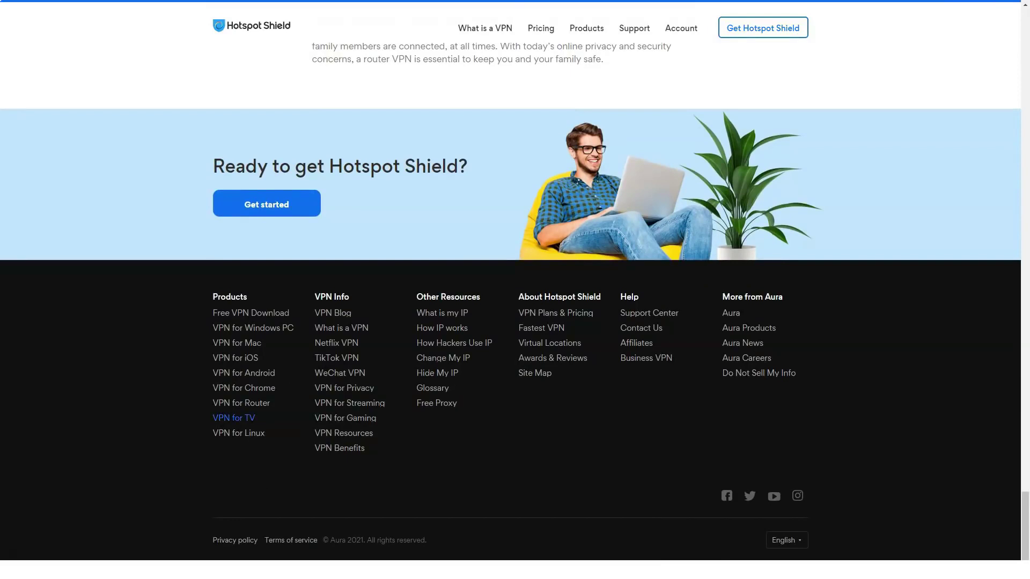
# Open the 'VPN for TV' page from the footer's Products links
pyautogui.click(234, 417)
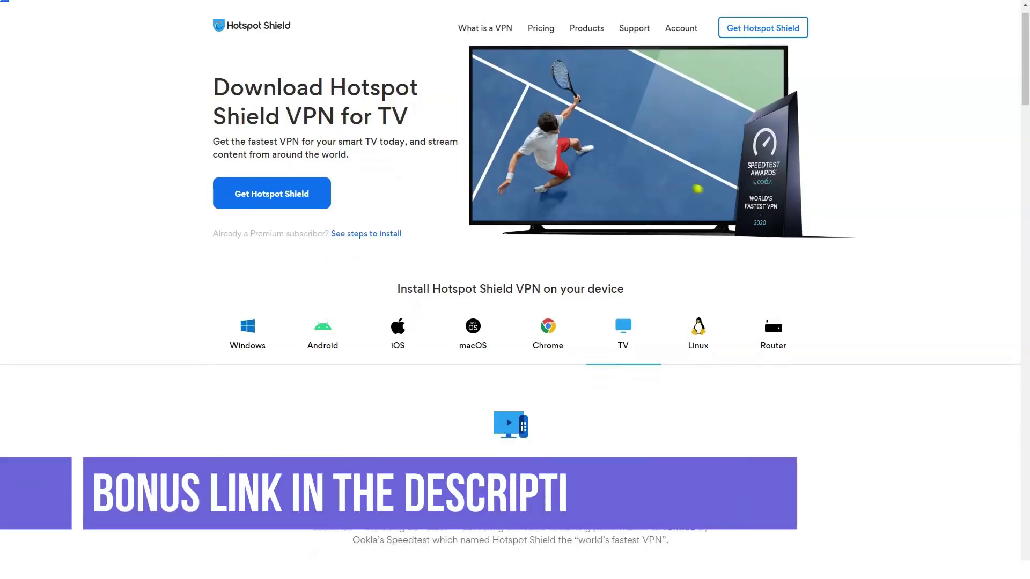
pyautogui.scroll(-3, 515, 322)
pyautogui.scroll(-5, 516, 322)
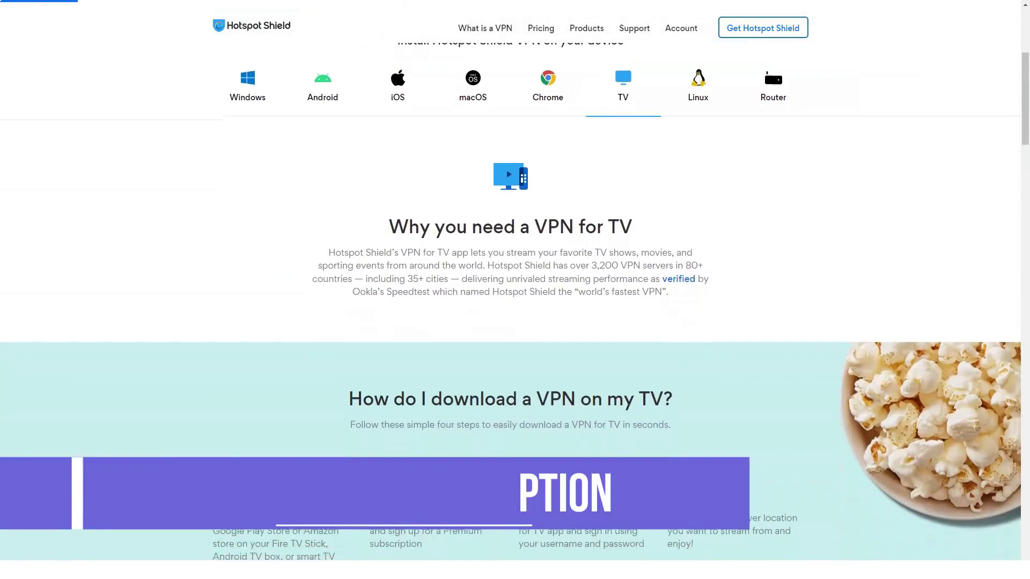
pyautogui.scroll(-3, 515, 323)
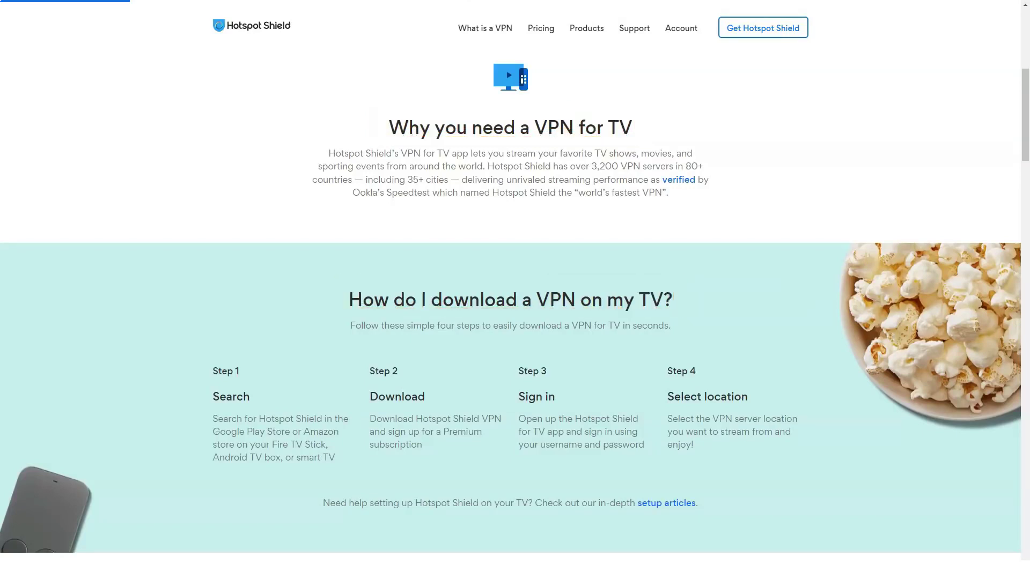
pyautogui.scroll(-3, 515, 322)
pyautogui.scroll(-3, 516, 322)
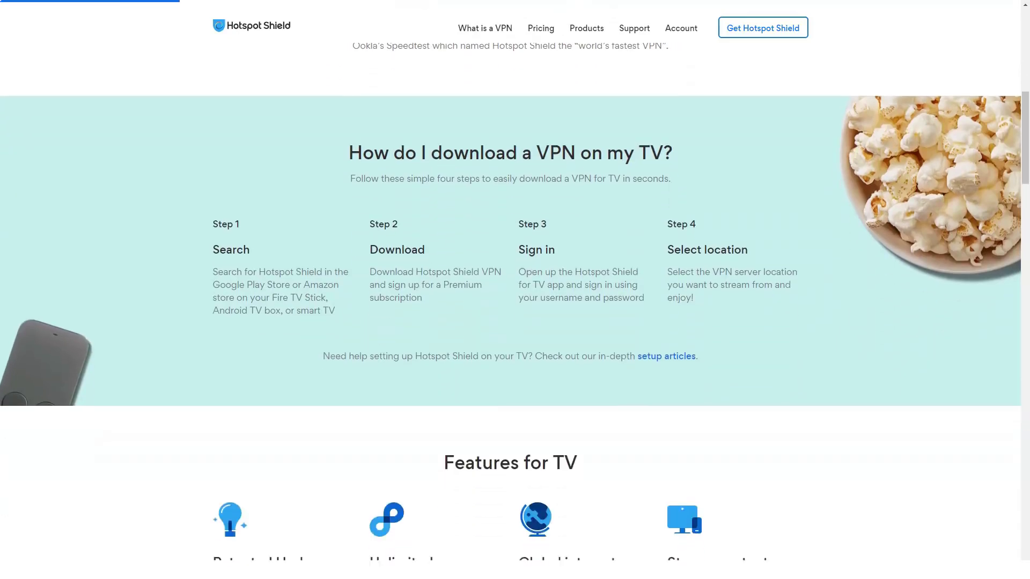
pyautogui.scroll(-2, 515, 322)
pyautogui.scroll(-2, 515, 322)
pyautogui.scroll(-2, 515, 323)
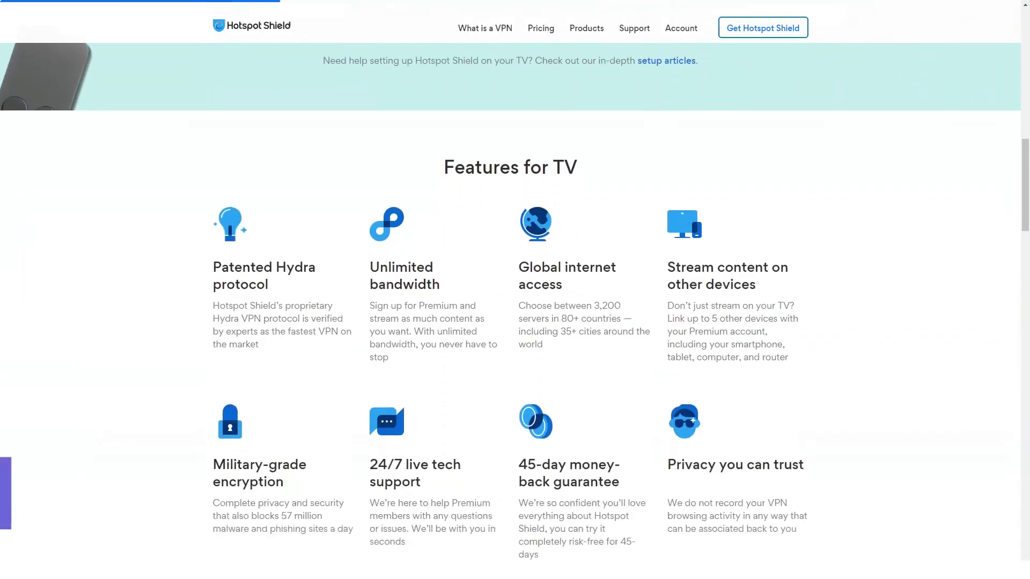
pyautogui.scroll(-1, 515, 322)
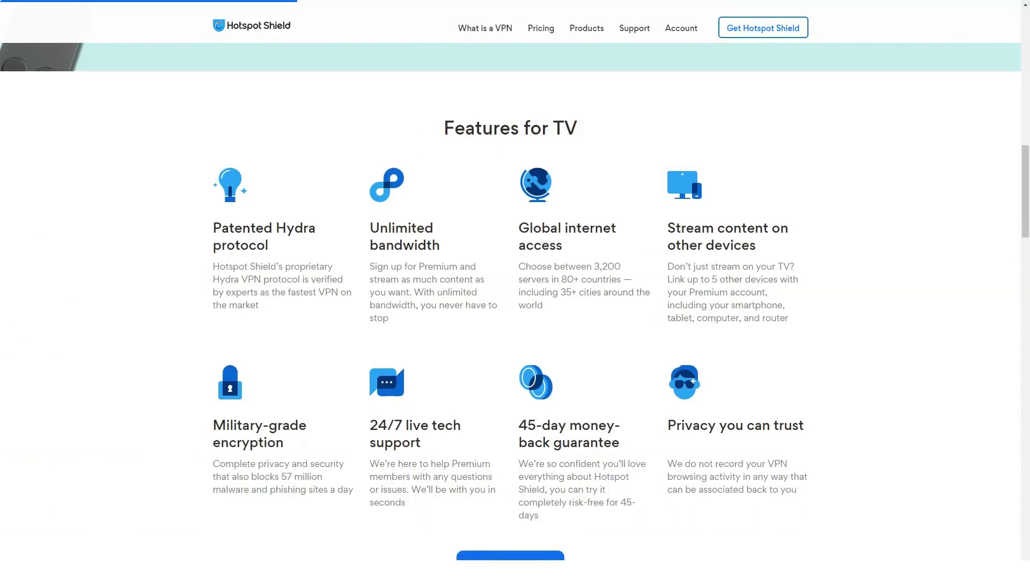
pyautogui.scroll(-3, 515, 322)
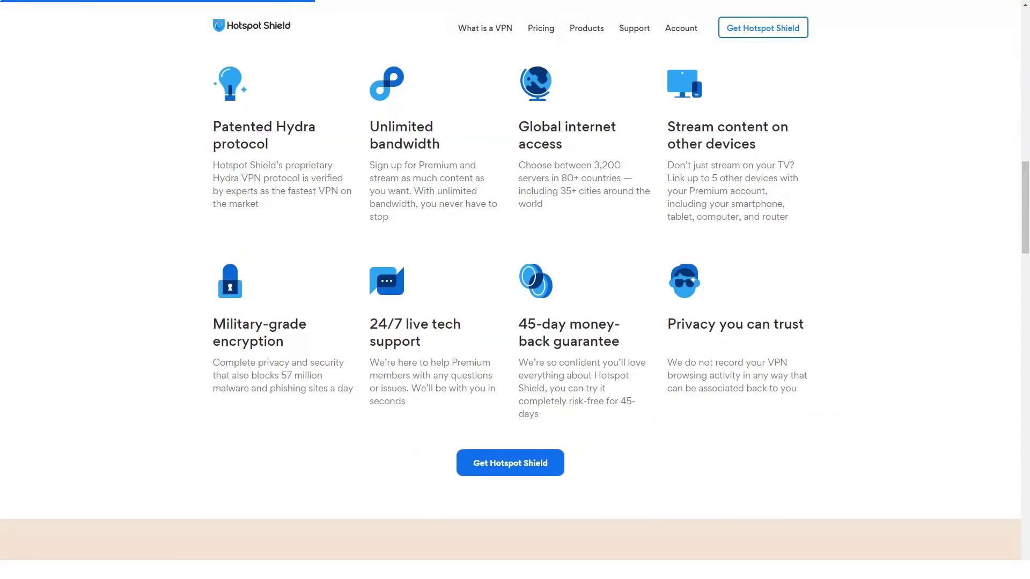
pyautogui.scroll(-5, 515, 322)
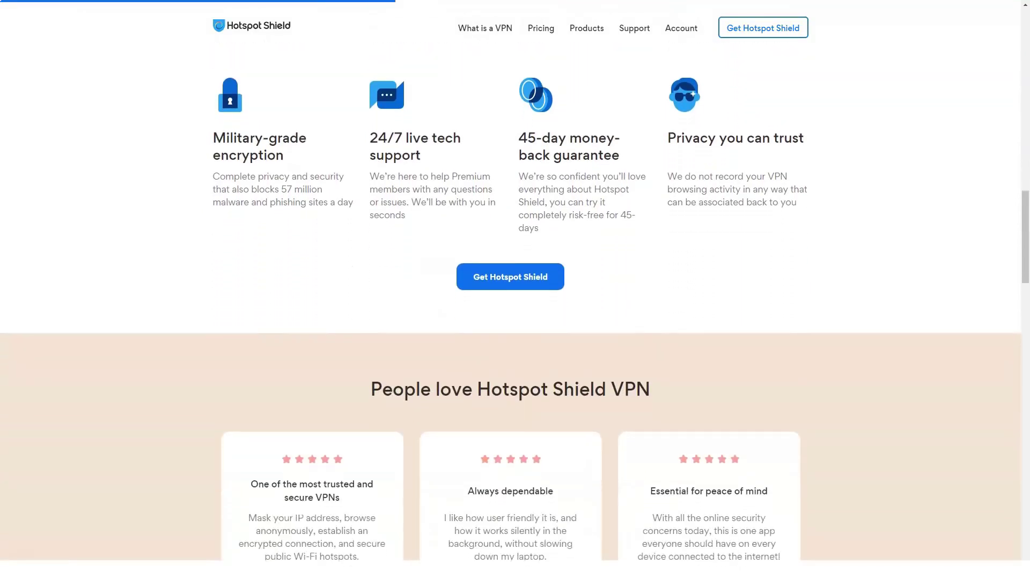
pyautogui.scroll(-5, 515, 322)
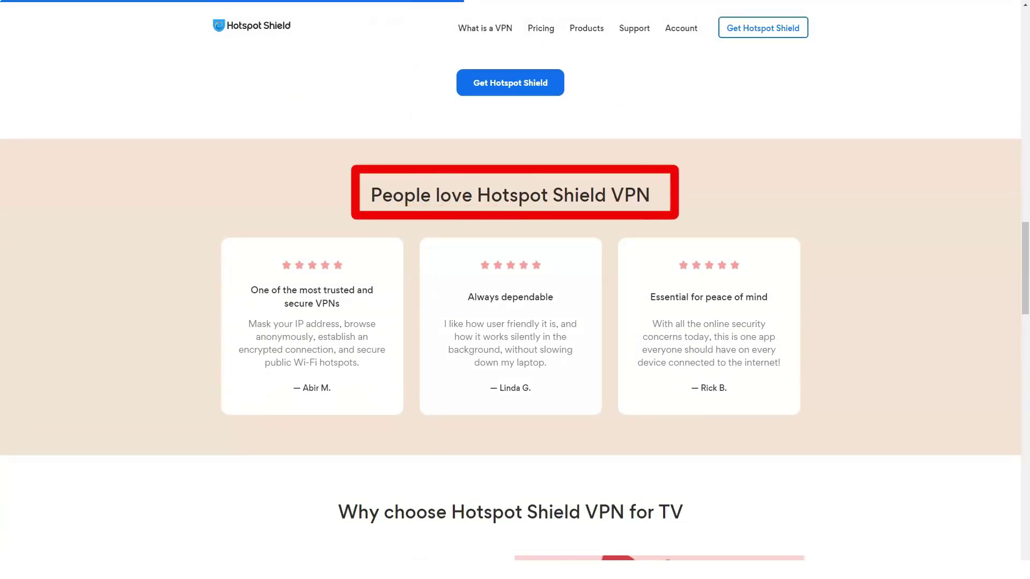
pyautogui.scroll(-4, 515, 322)
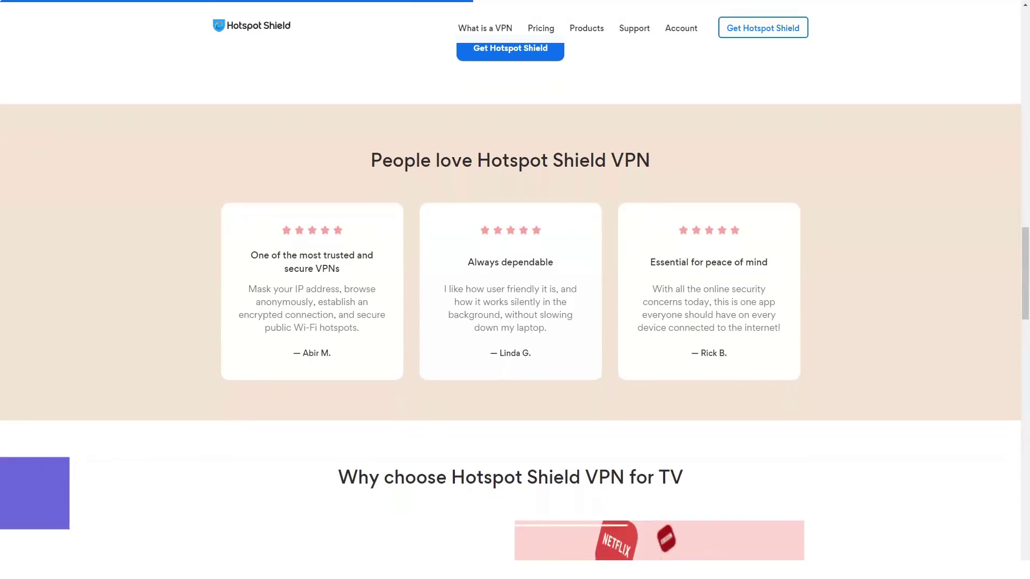
pyautogui.scroll(-2, 515, 322)
pyautogui.scroll(-2, 515, 322)
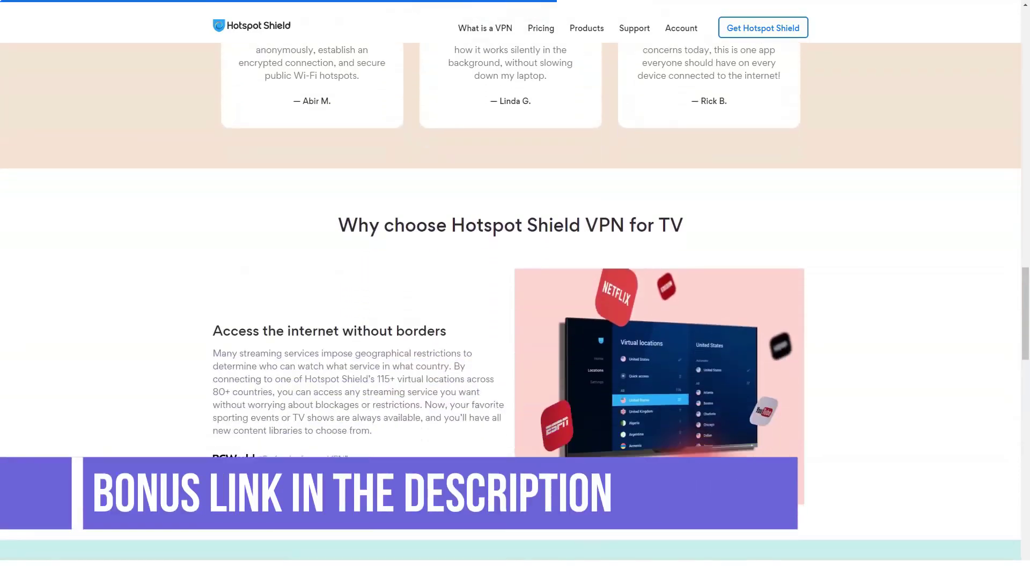
pyautogui.scroll(-2, 516, 322)
pyautogui.scroll(-2, 515, 322)
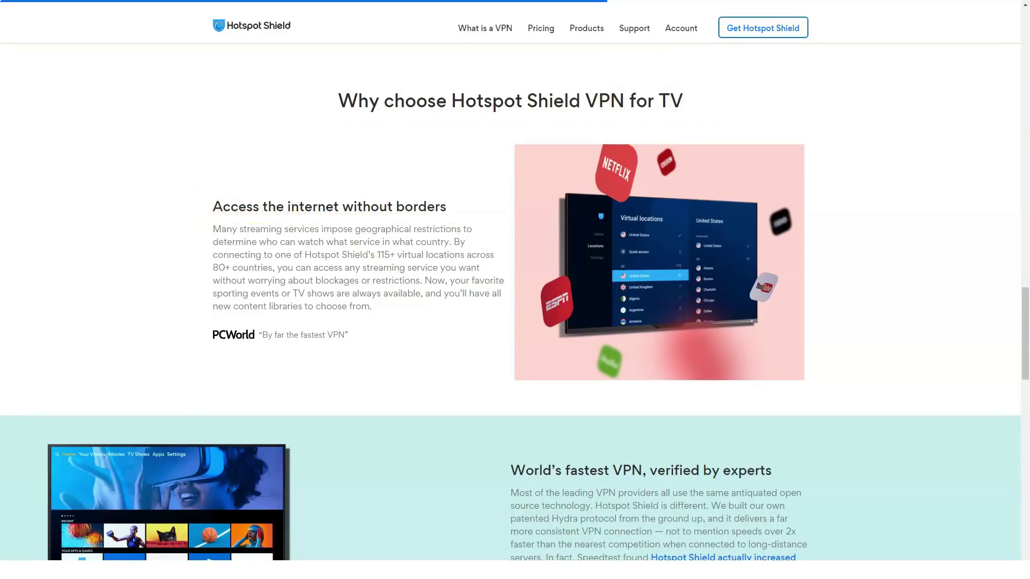
pyautogui.scroll(-3, 515, 321)
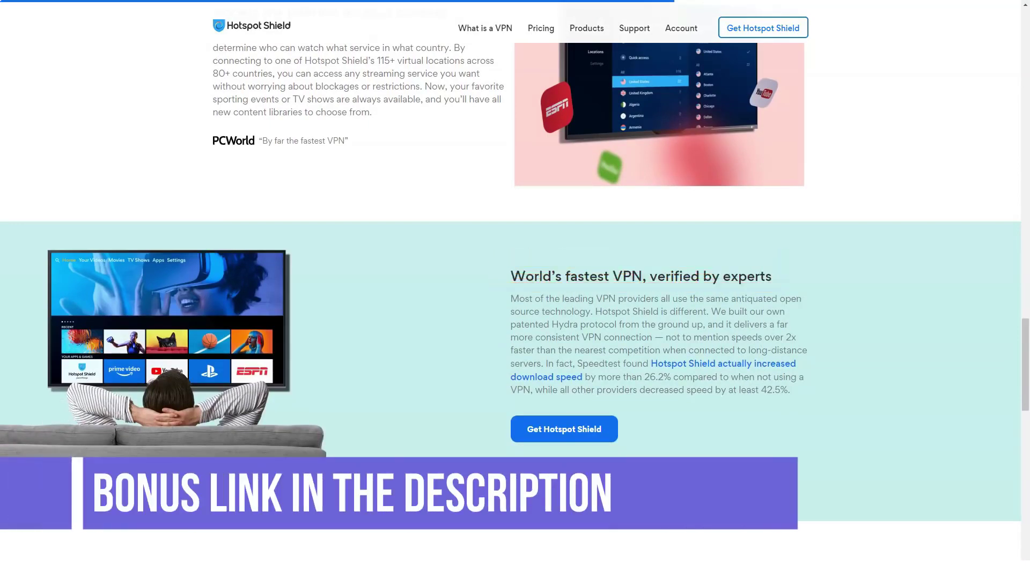
pyautogui.scroll(-2, 515, 322)
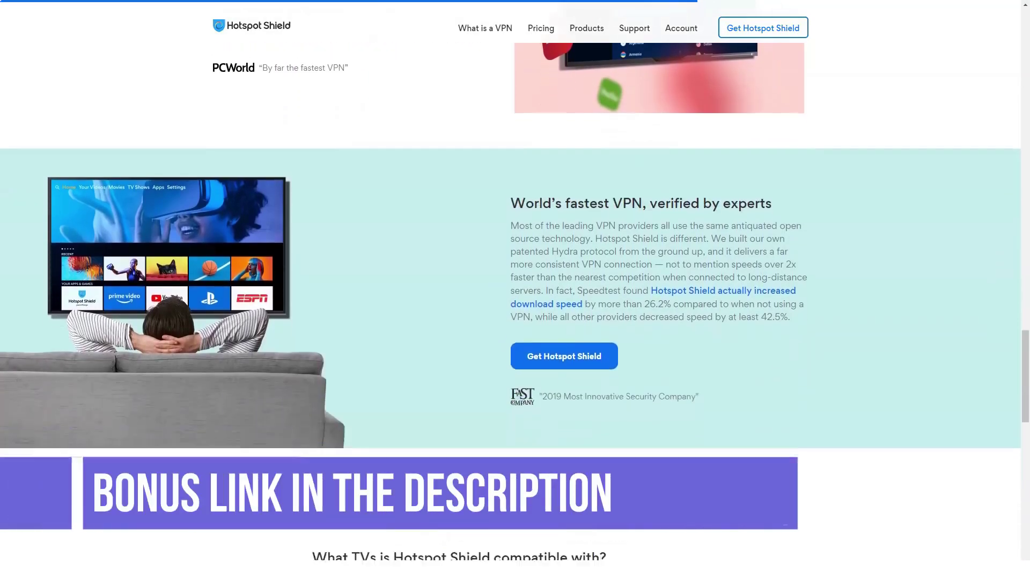
pyautogui.scroll(-2, 515, 323)
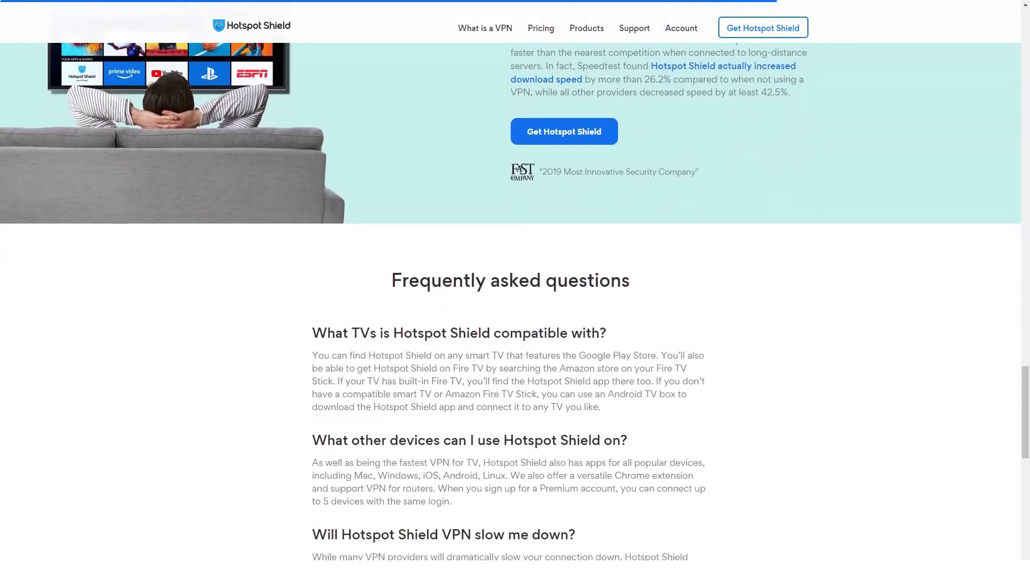
pyautogui.scroll(-2, 515, 322)
pyautogui.scroll(-1, 515, 321)
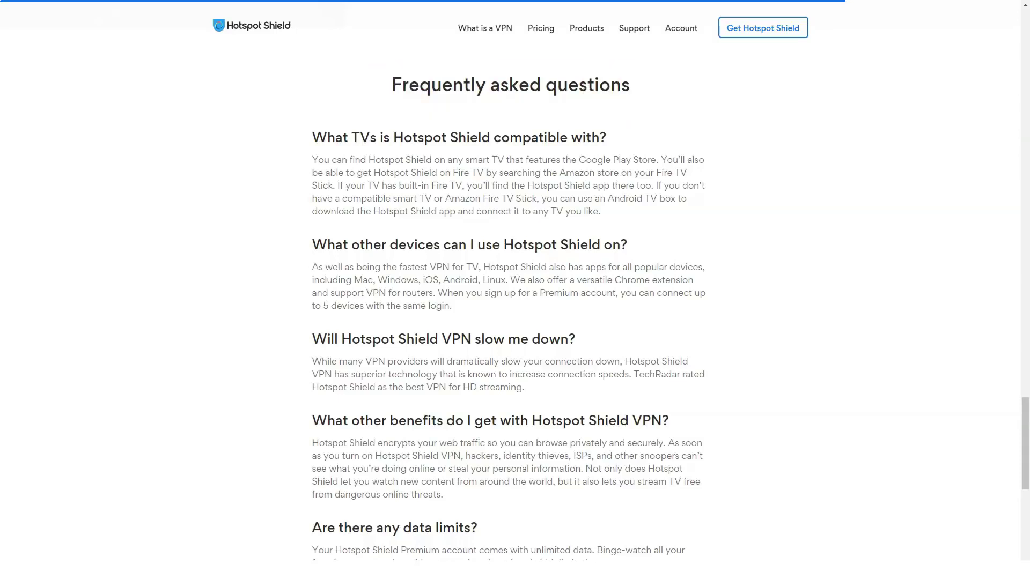
pyautogui.scroll(-2, 515, 323)
pyautogui.scroll(-2, 515, 323)
pyautogui.scroll(-2, 515, 322)
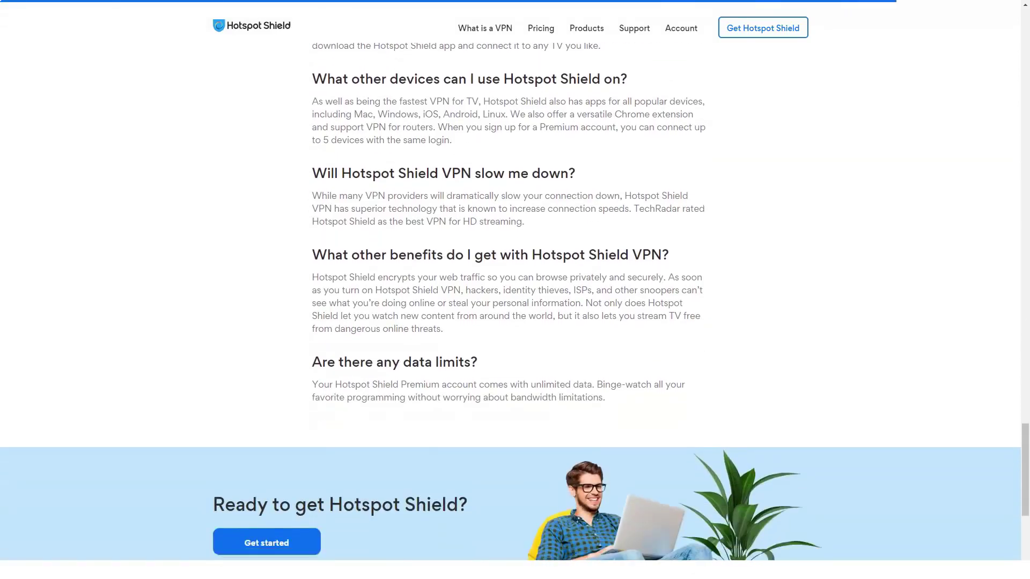
pyautogui.scroll(-2, 515, 322)
pyautogui.scroll(-2, 515, 322)
pyautogui.scroll(-2, 516, 322)
pyautogui.scroll(-2, 516, 322)
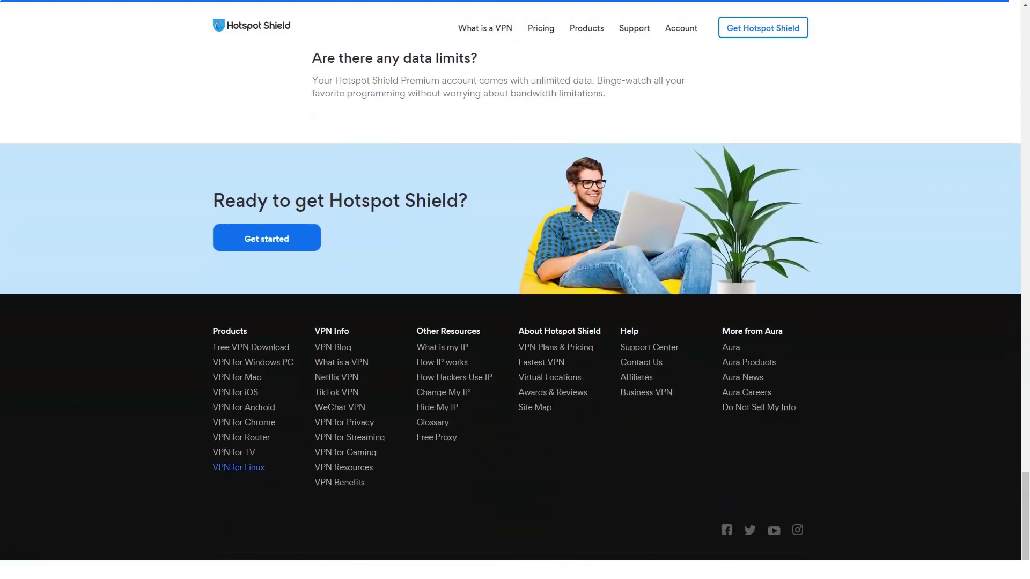
# Open the 'VPN for Linux' page from the footer's Products links
pyautogui.click(239, 467)
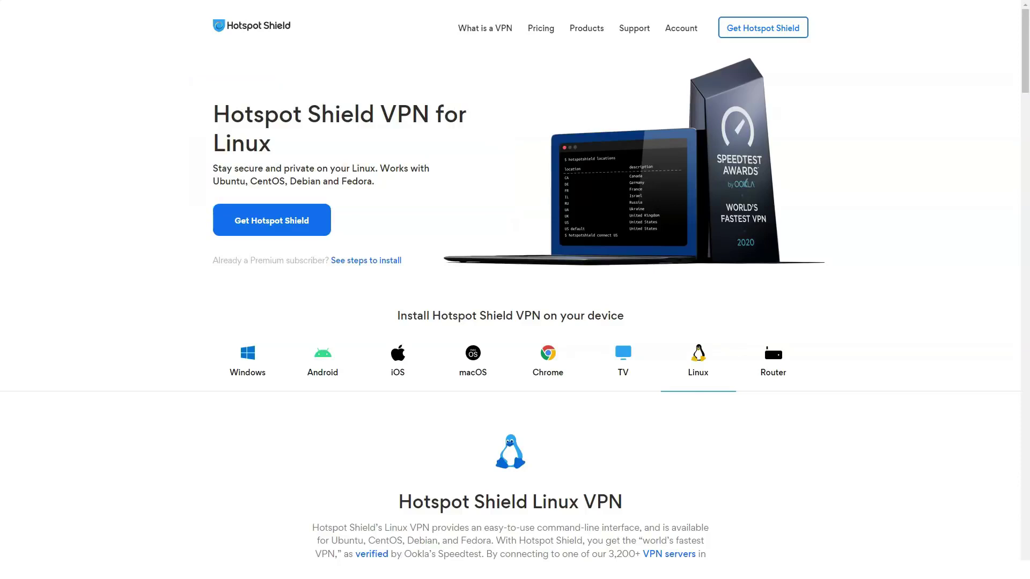
pyautogui.scroll(-5, 515, 323)
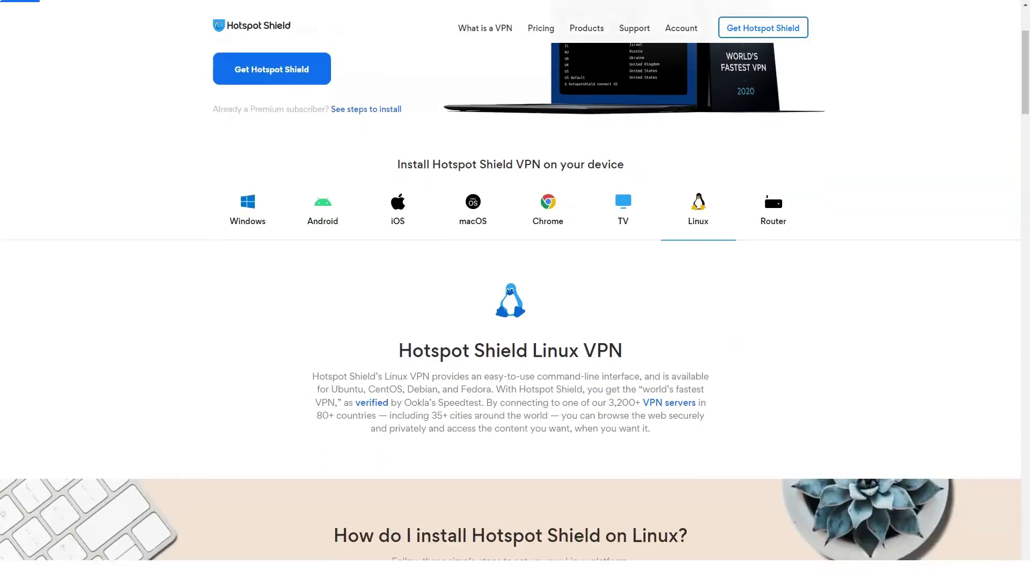
pyautogui.scroll(-2, 515, 322)
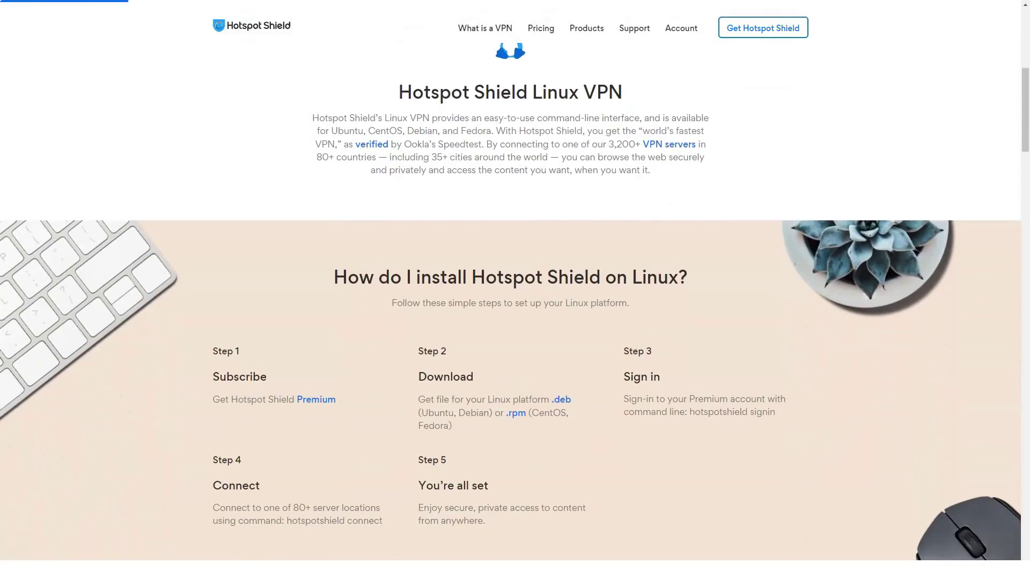
pyautogui.scroll(1, 515, 322)
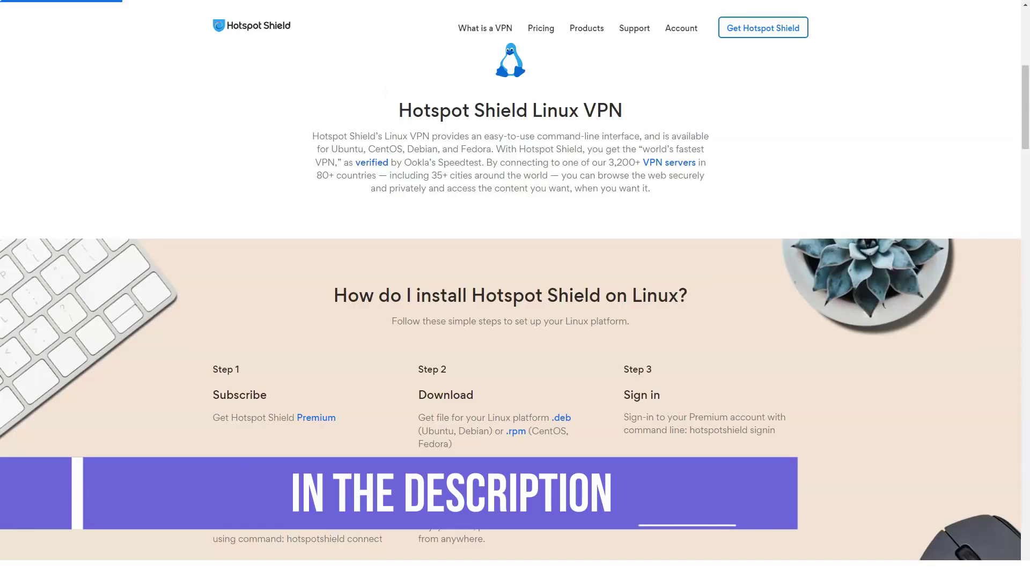
pyautogui.scroll(-3, 516, 322)
pyautogui.scroll(-2, 515, 322)
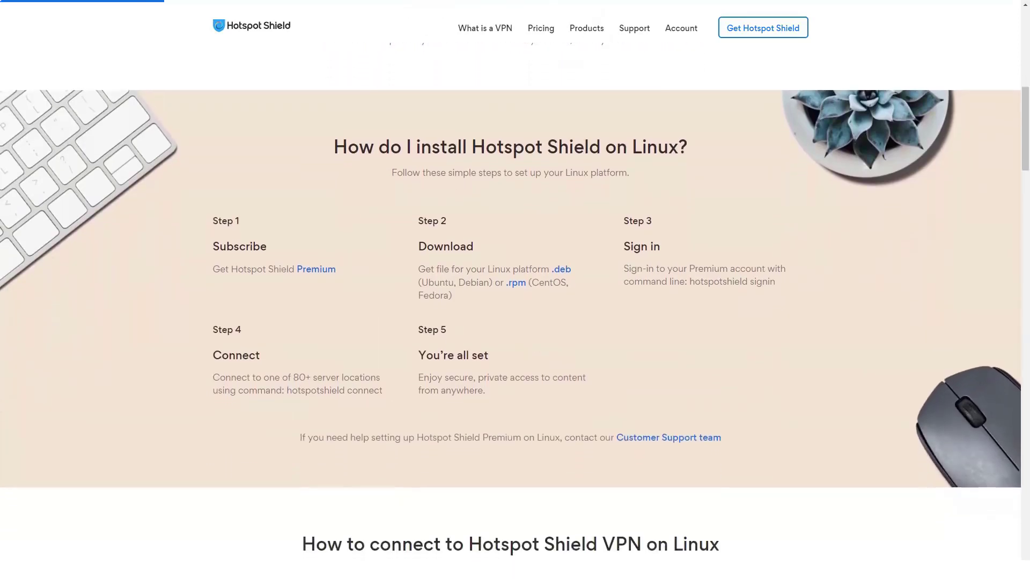
pyautogui.scroll(-2, 515, 322)
pyautogui.scroll(-2, 515, 322)
pyautogui.scroll(-2, 515, 322)
pyautogui.scroll(-2, 516, 322)
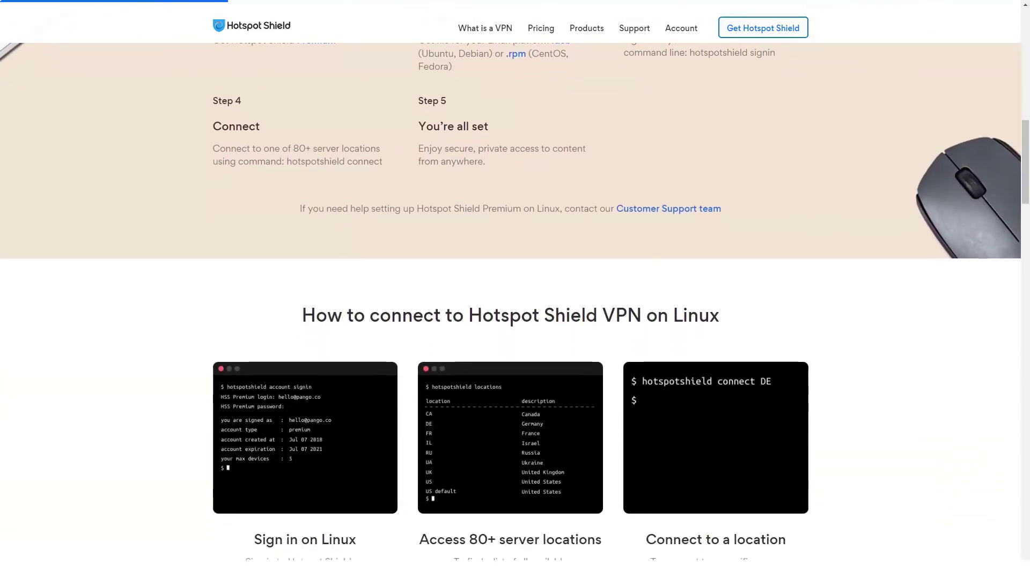
pyautogui.scroll(-2, 515, 321)
pyautogui.scroll(-2, 515, 323)
pyautogui.scroll(-2, 515, 322)
pyautogui.scroll(-1, 516, 321)
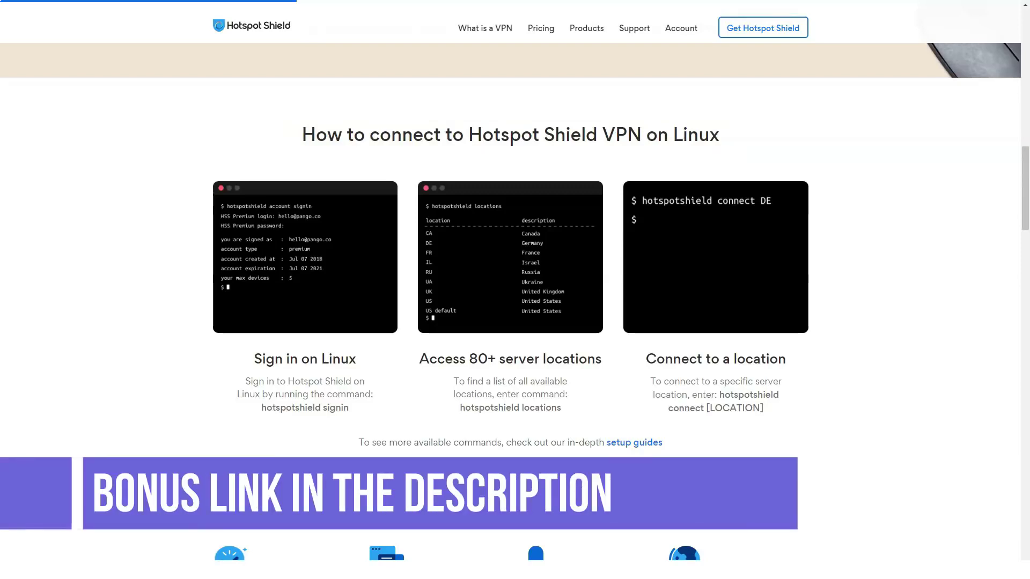
pyautogui.scroll(-3, 515, 290)
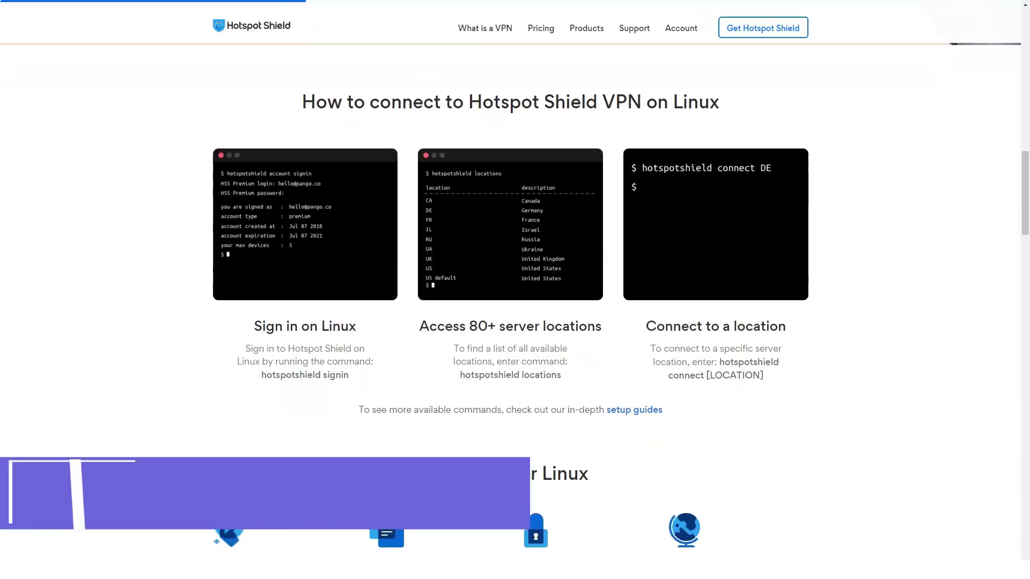
pyautogui.scroll(-2, 515, 290)
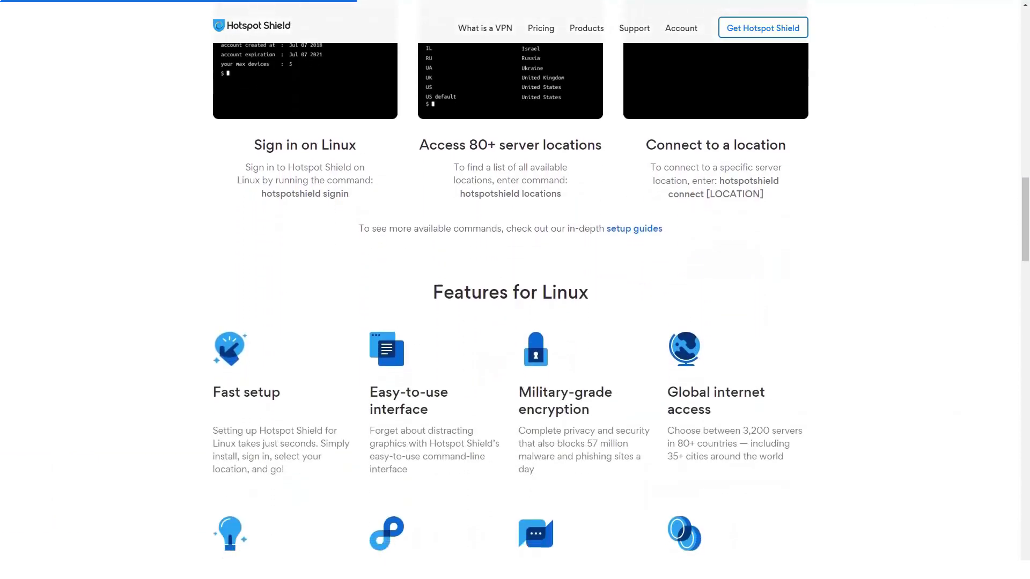
pyautogui.scroll(-2, 515, 290)
pyautogui.scroll(-2, 516, 290)
pyautogui.scroll(-2, 515, 290)
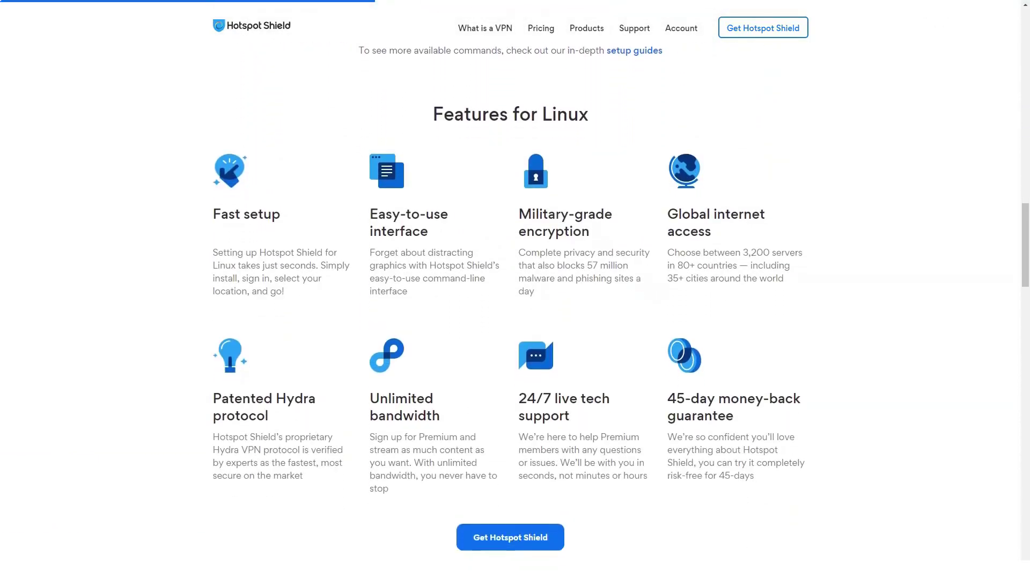
pyautogui.scroll(-1, 515, 290)
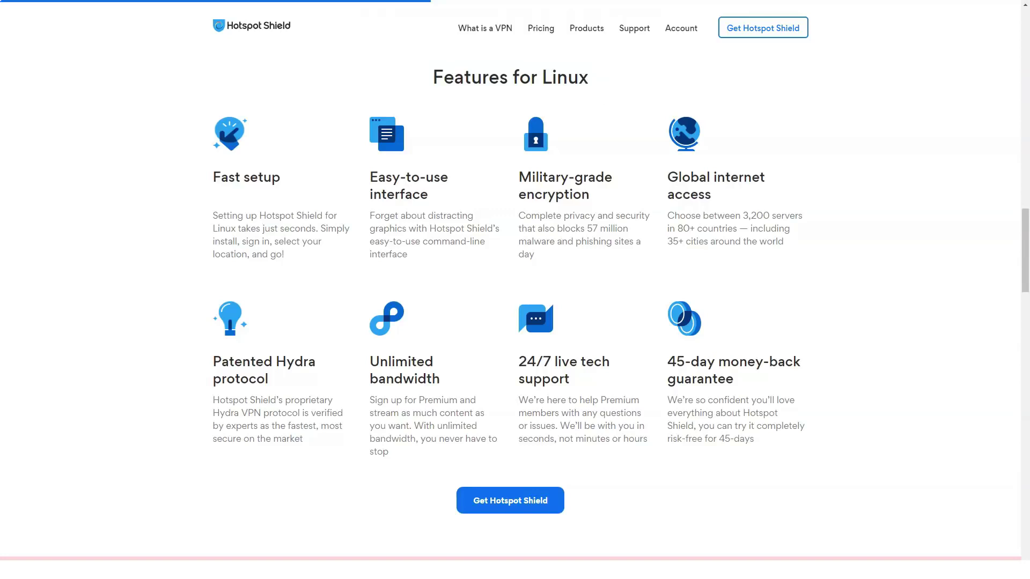
pyautogui.scroll(-1, 516, 289)
pyautogui.scroll(-1, 516, 290)
pyautogui.scroll(-1, 515, 290)
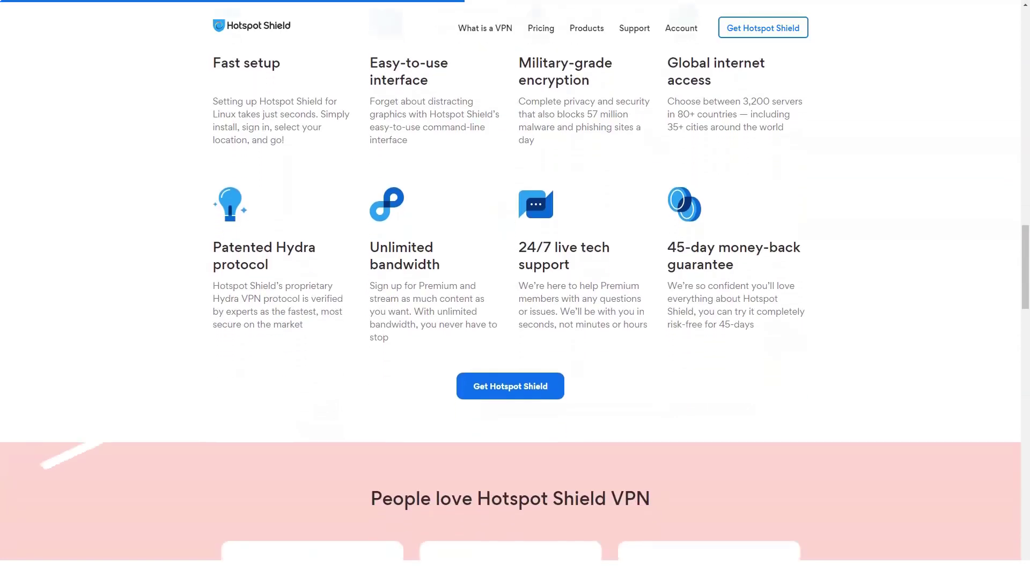
pyautogui.scroll(-1, 516, 290)
pyautogui.scroll(-1, 515, 291)
pyautogui.scroll(-1, 515, 290)
pyautogui.scroll(-1, 515, 290)
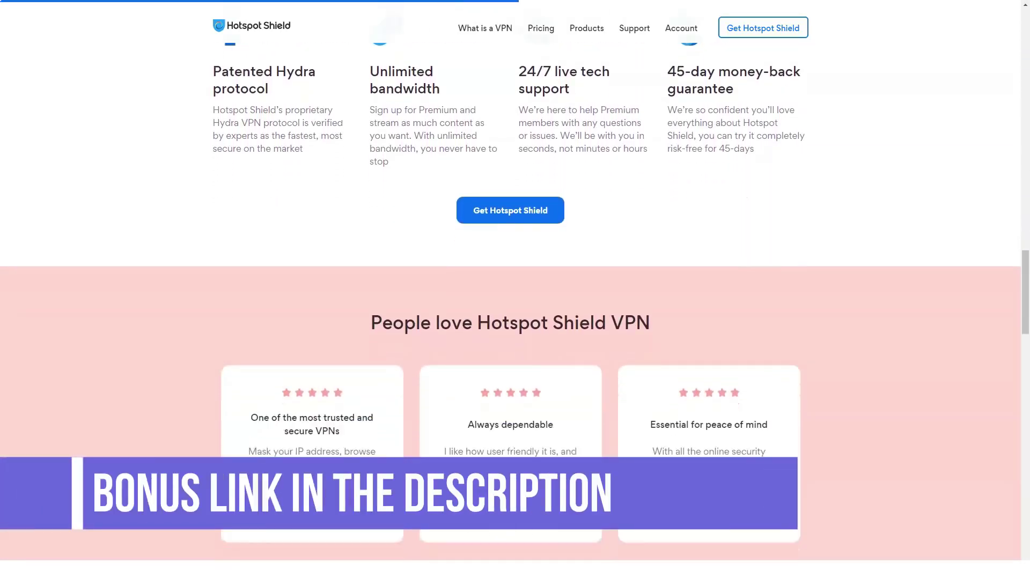
pyautogui.scroll(-1, 515, 290)
pyautogui.scroll(-1, 516, 290)
pyautogui.scroll(-1, 516, 290)
pyautogui.scroll(-1, 515, 289)
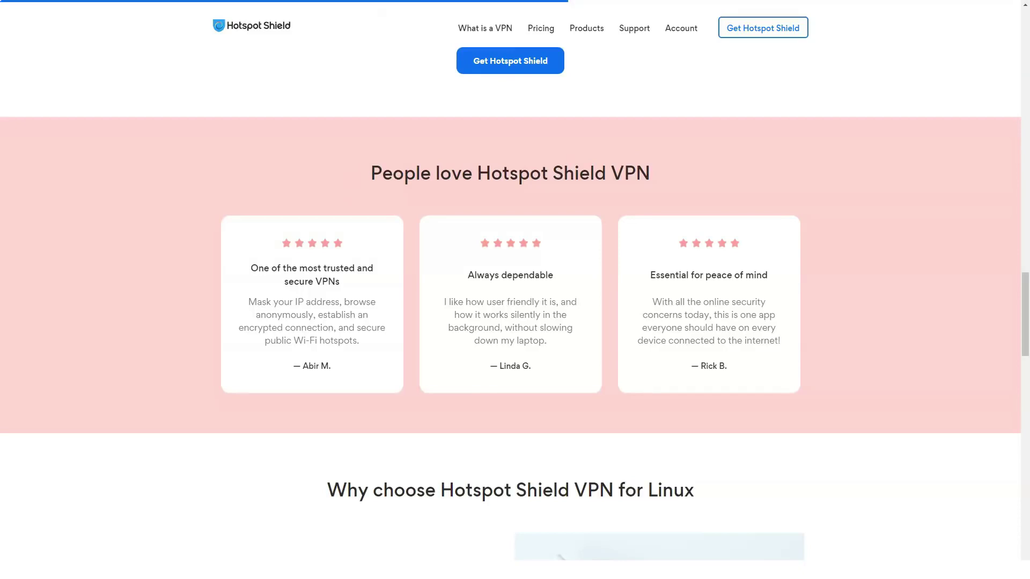
pyautogui.scroll(-2, 515, 290)
pyautogui.scroll(-2, 515, 290)
pyautogui.scroll(-2, 515, 290)
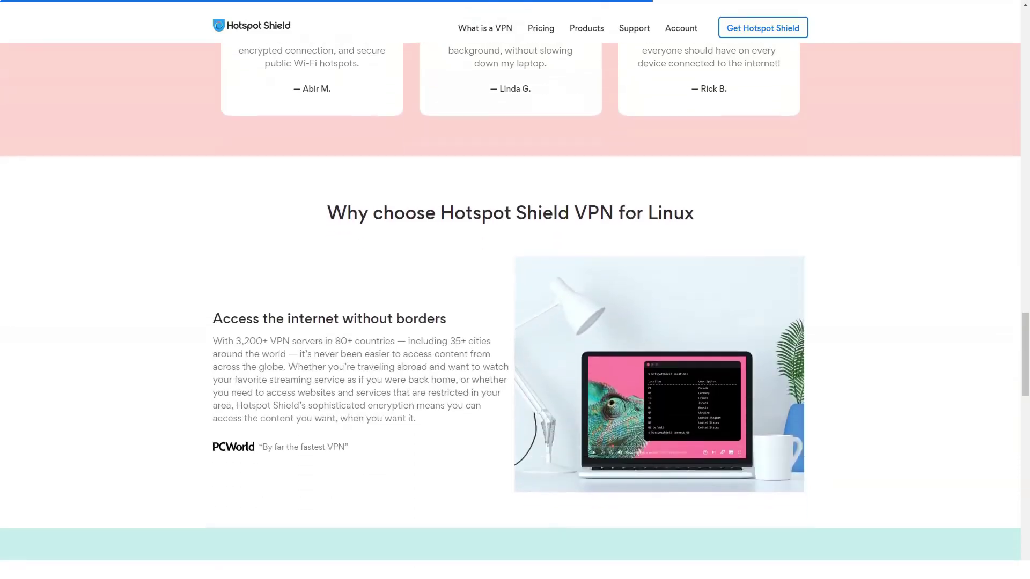
pyautogui.scroll(-2, 516, 290)
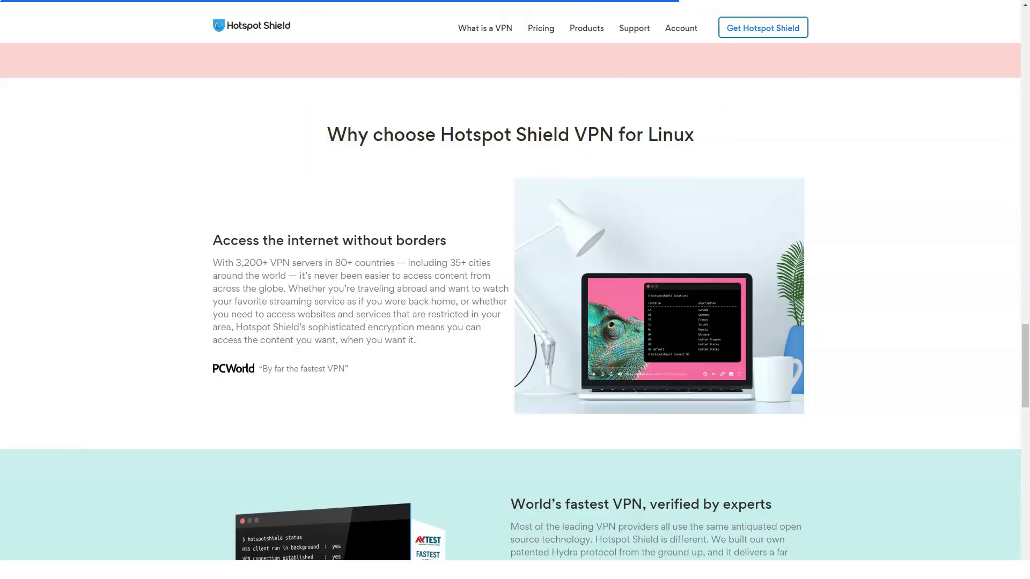
pyautogui.scroll(-1, 516, 290)
pyautogui.scroll(-1, 515, 291)
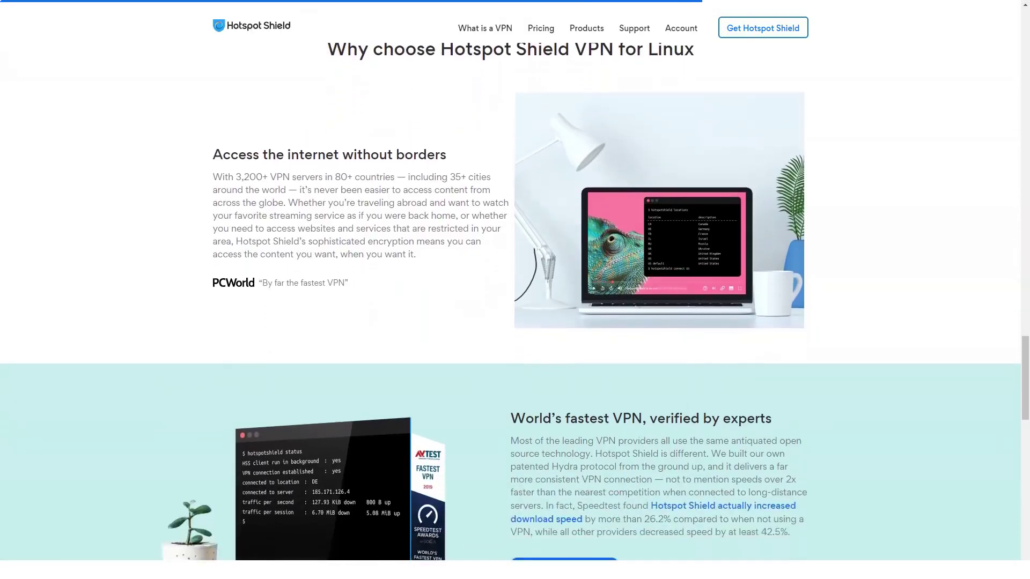
pyautogui.scroll(-1, 516, 291)
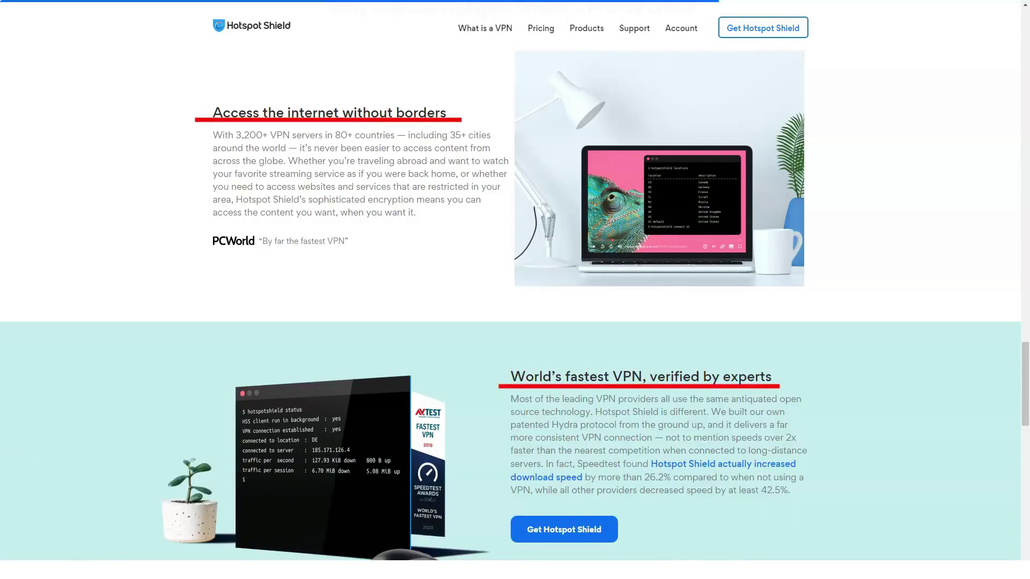
pyautogui.scroll(-5, 515, 323)
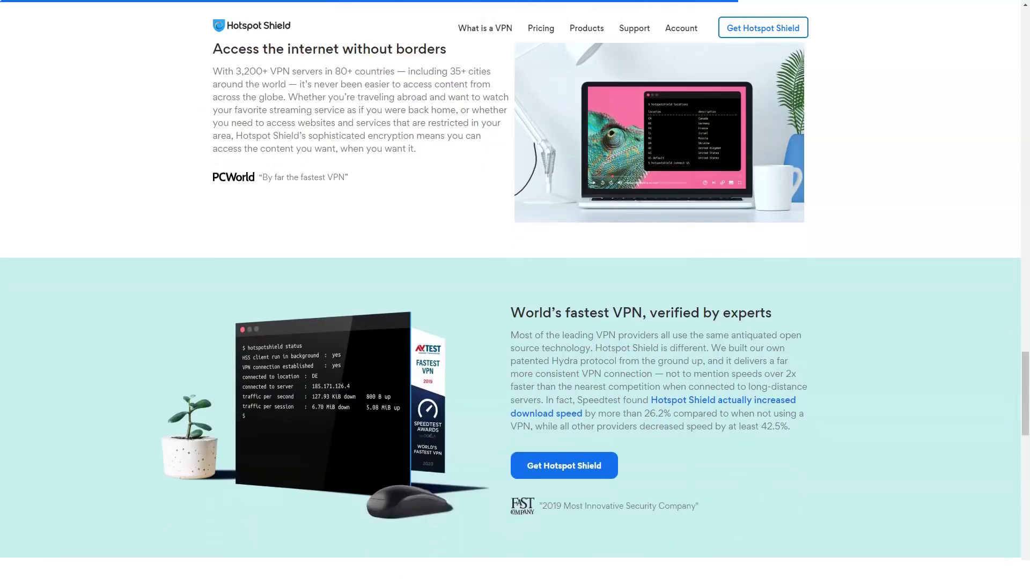
pyautogui.scroll(-2, 515, 321)
pyautogui.scroll(-2, 515, 322)
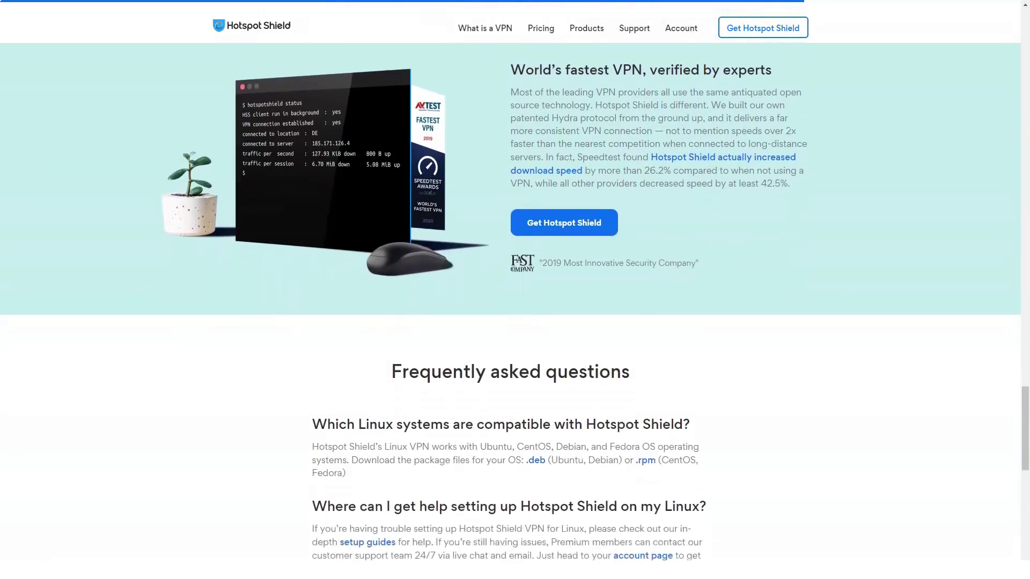
pyautogui.scroll(-2, 516, 322)
pyautogui.scroll(-2, 515, 322)
pyautogui.scroll(-2, 515, 322)
pyautogui.scroll(-2, 516, 322)
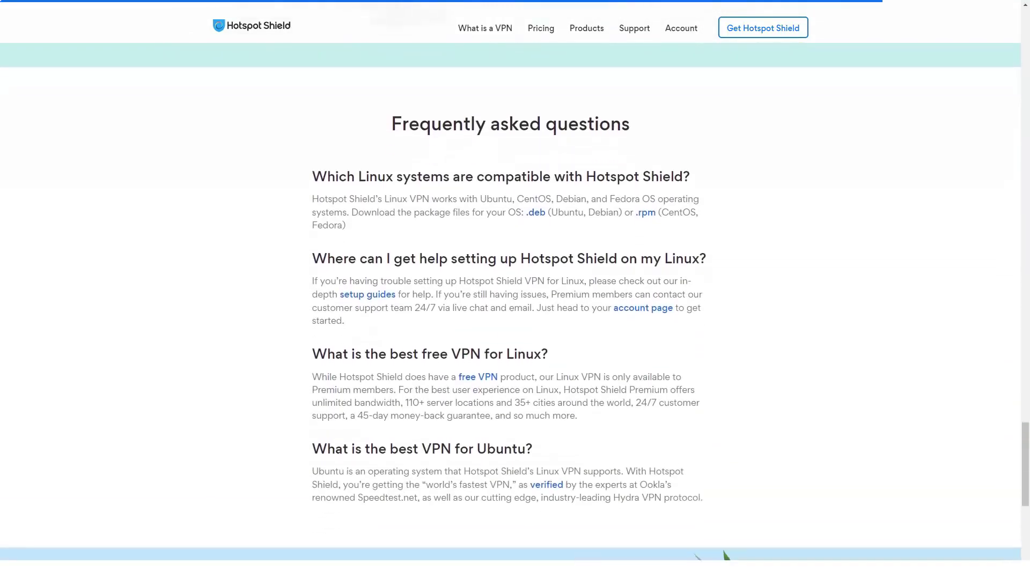
pyautogui.scroll(-1, 516, 322)
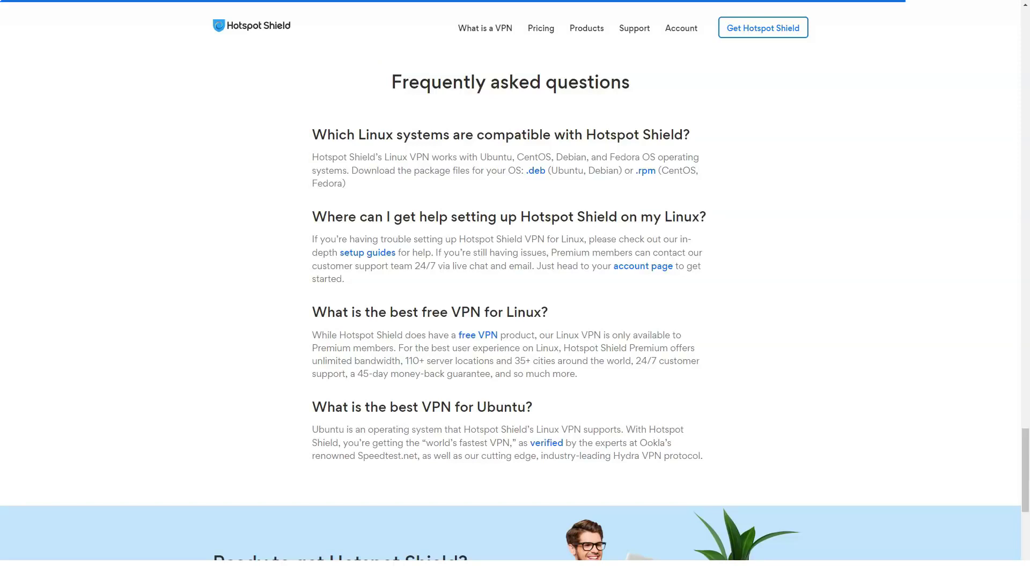
pyautogui.scroll(-3, 516, 322)
pyautogui.scroll(-3, 515, 321)
pyautogui.scroll(-3, 515, 323)
pyautogui.scroll(-3, 515, 321)
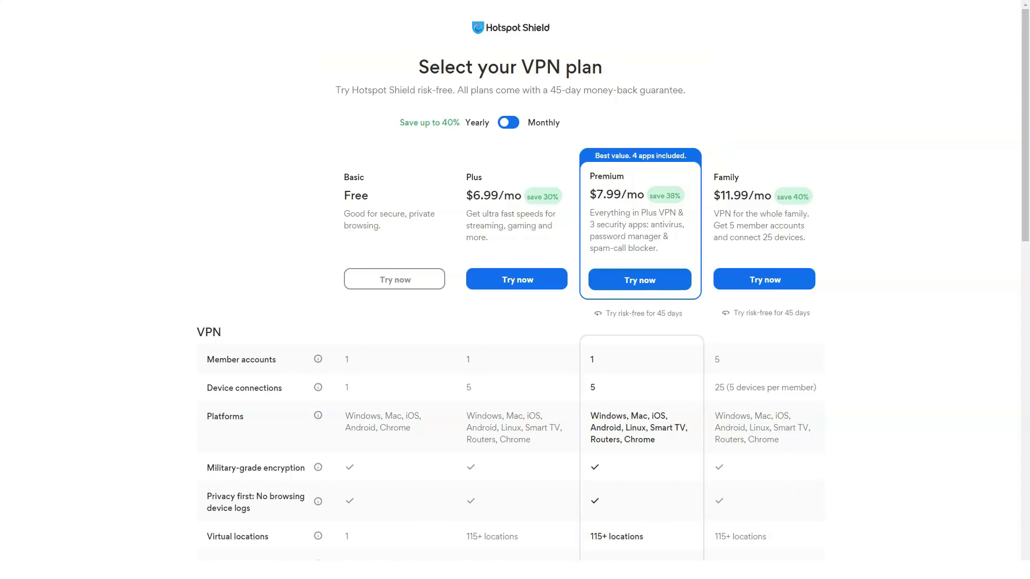
pyautogui.scroll(-3, 515, 322)
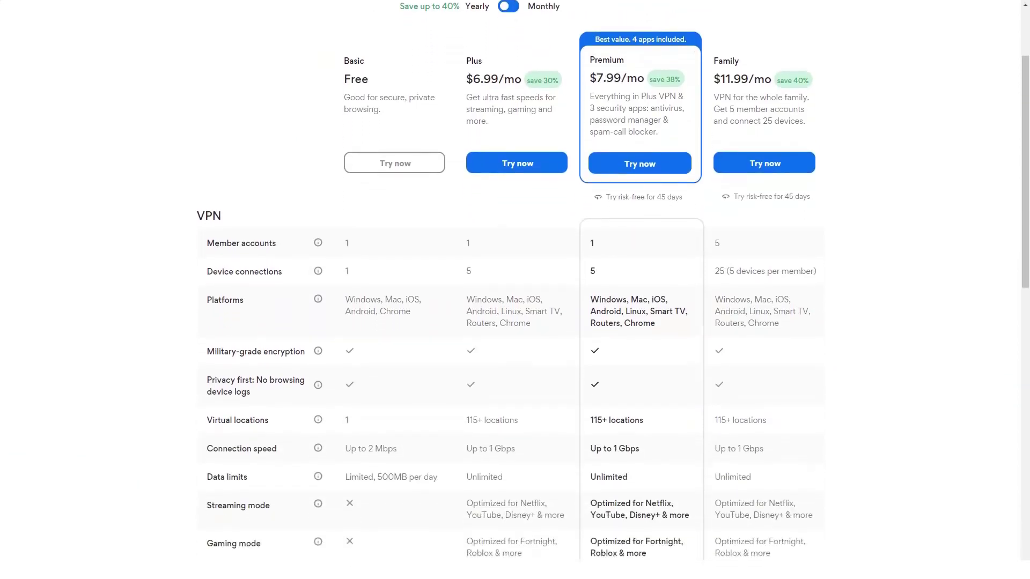
pyautogui.scroll(-4, 515, 322)
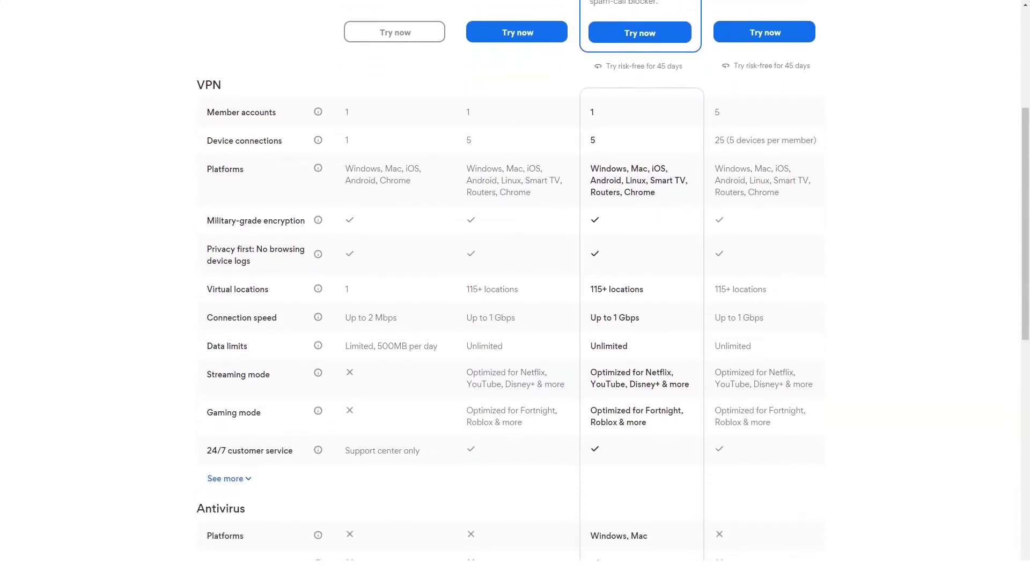
pyautogui.scroll(-1, 515, 321)
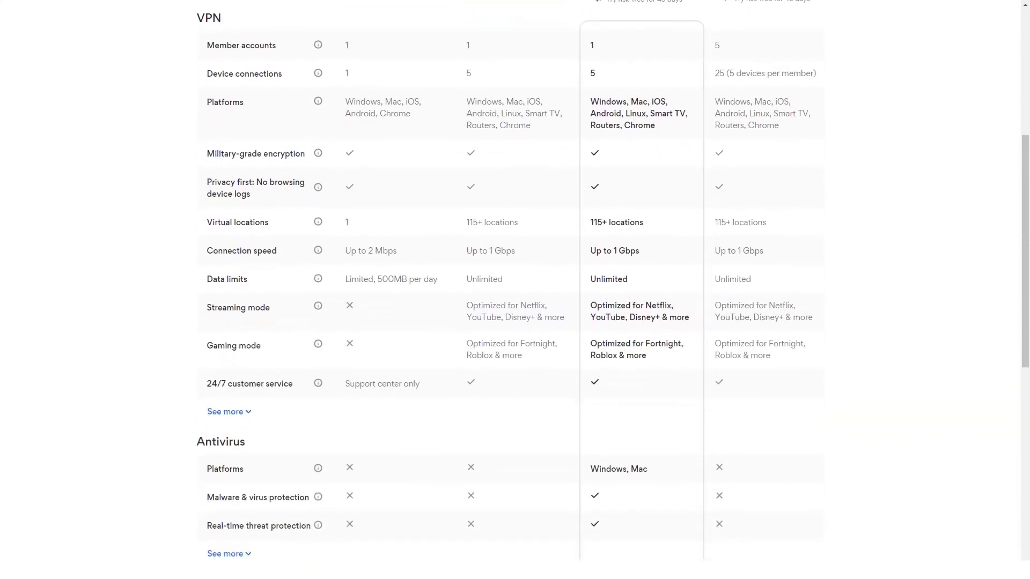
pyautogui.scroll(-2, 515, 322)
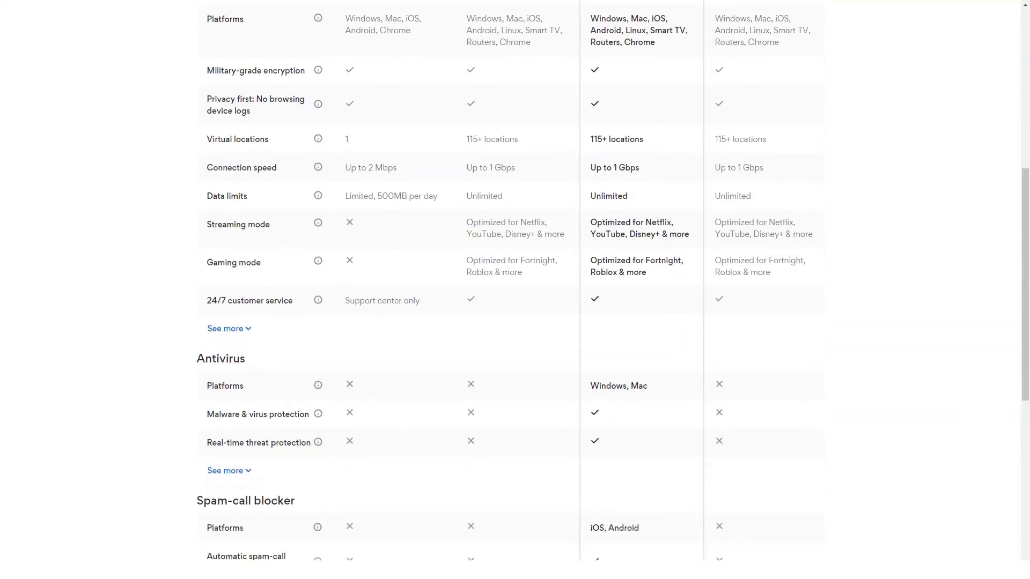
pyautogui.scroll(-2, 516, 322)
pyautogui.scroll(-2, 516, 322)
pyautogui.scroll(-2, 515, 323)
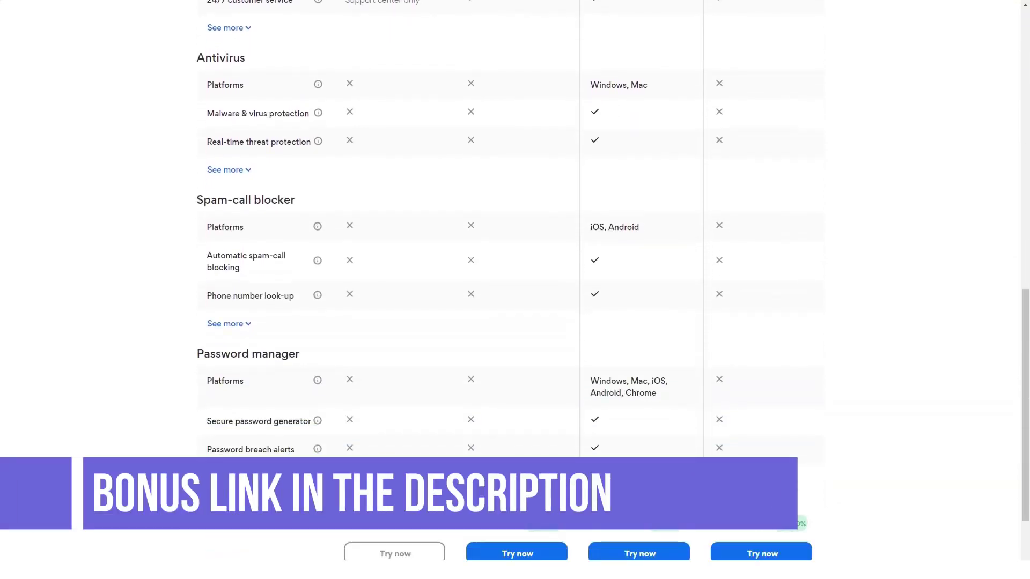
pyautogui.scroll(-2, 516, 321)
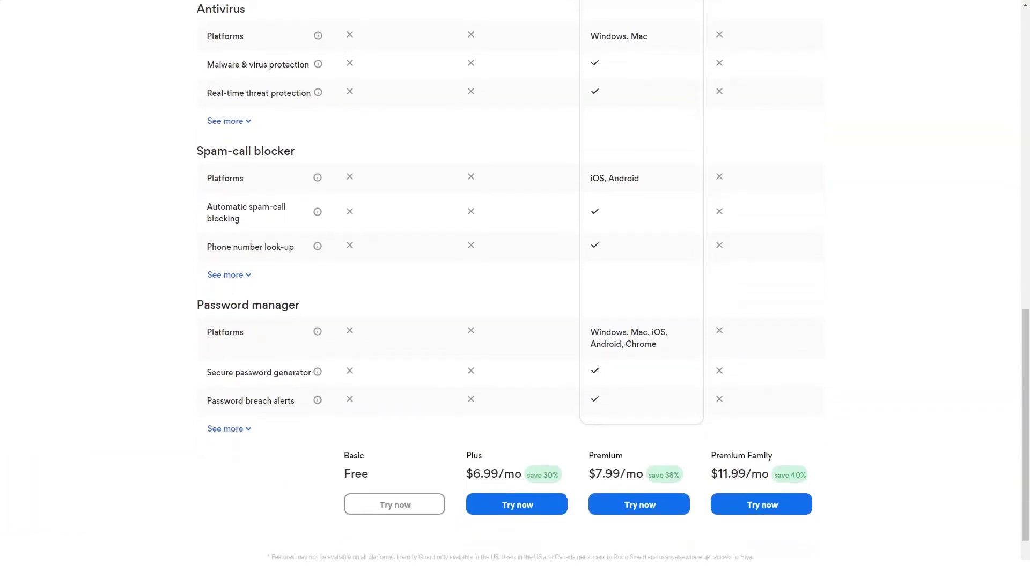
pyautogui.scroll(-1, 515, 322)
pyautogui.scroll(-1, 515, 322)
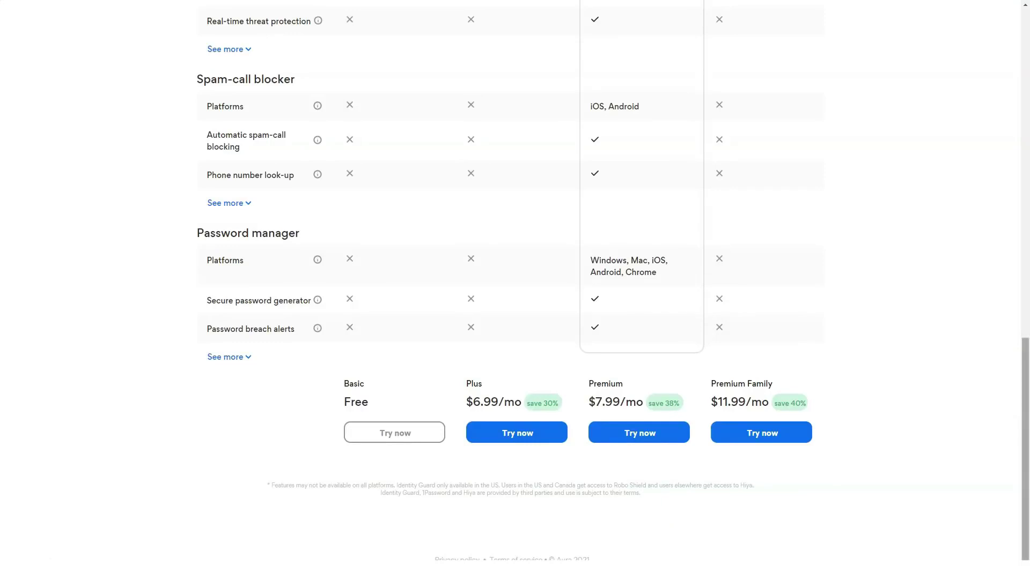
pyautogui.scroll(1, 515, 322)
# Jump back to the top of the plans comparison page with Home
pyautogui.press('Home')
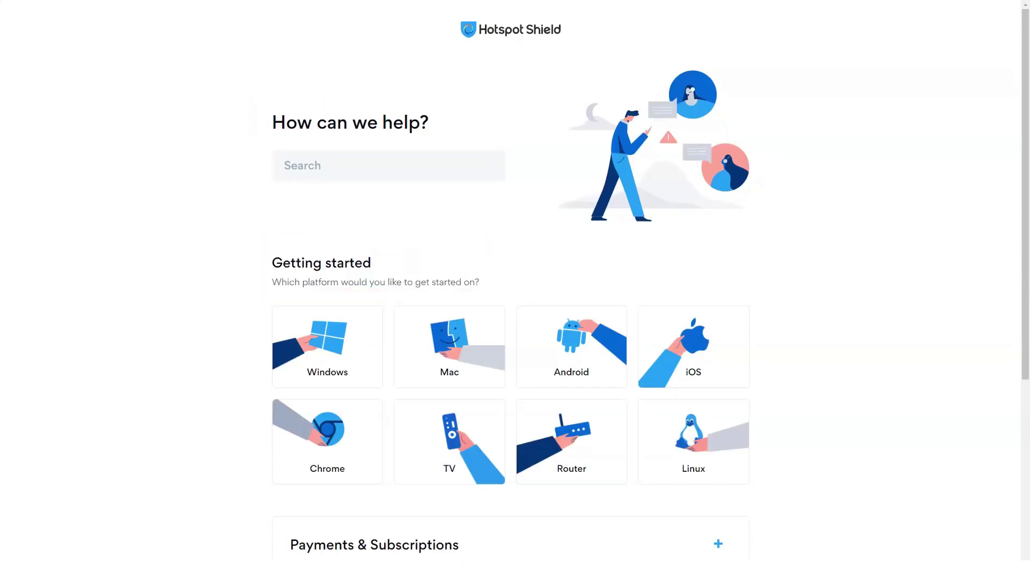
pyautogui.scroll(-4, 515, 322)
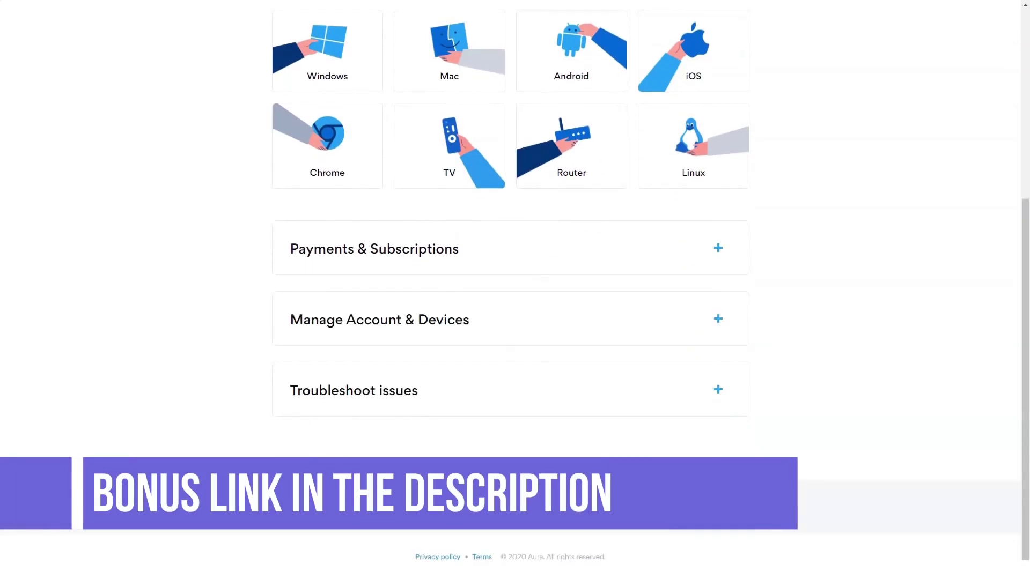
# Expand the Payments & Subscriptions, Manage Account & Devices and Troubleshoot issues sections
pyautogui.click(510, 249)
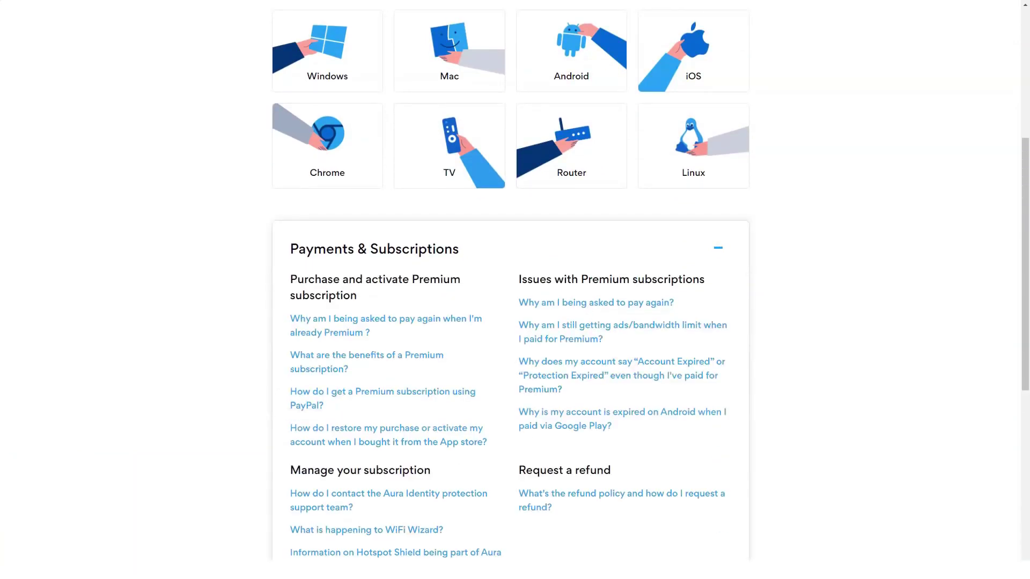
pyautogui.scroll(-3, 515, 322)
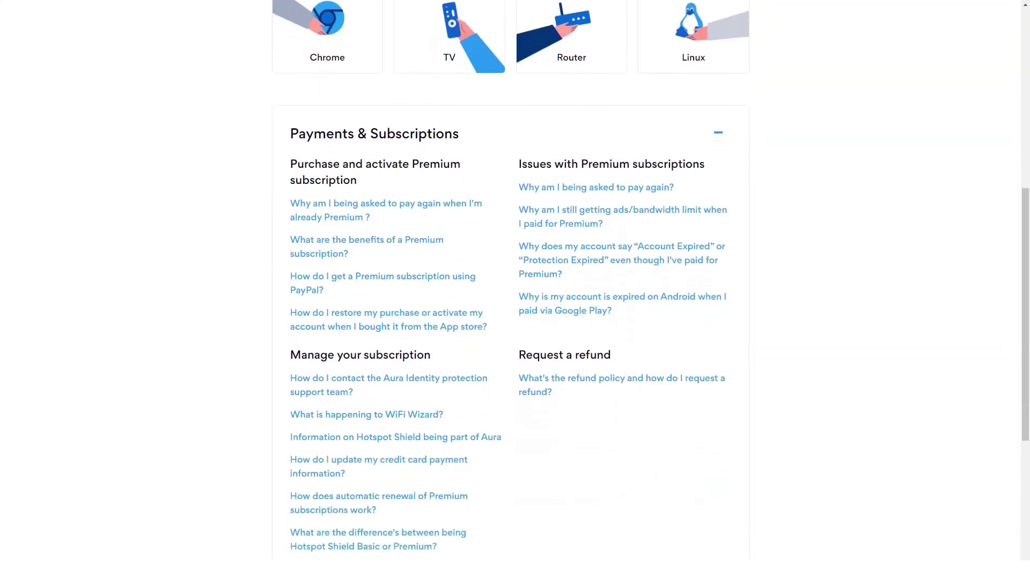
pyautogui.scroll(-3, 515, 322)
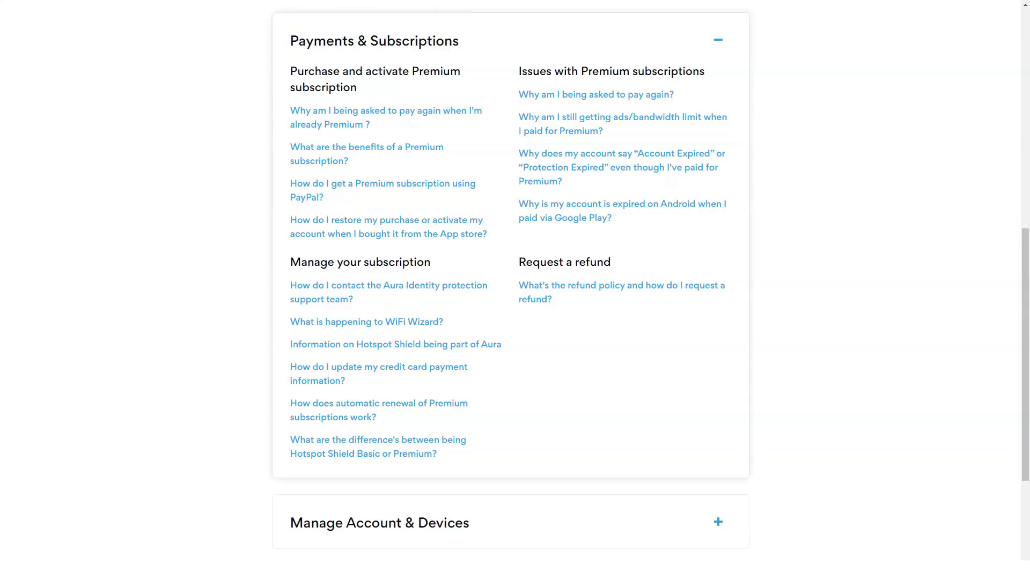
pyautogui.scroll(-5, 515, 322)
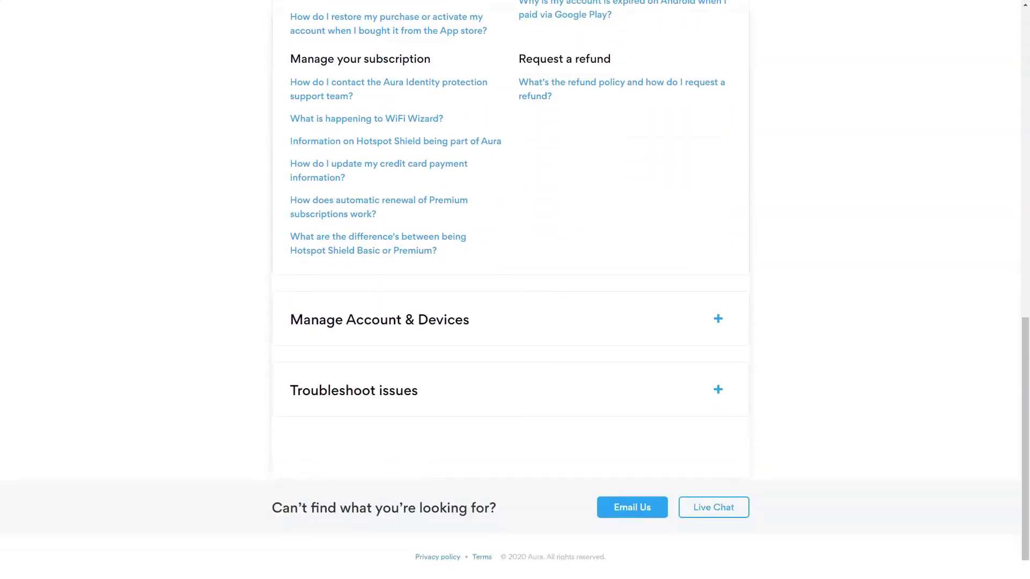
pyautogui.click(717, 319)
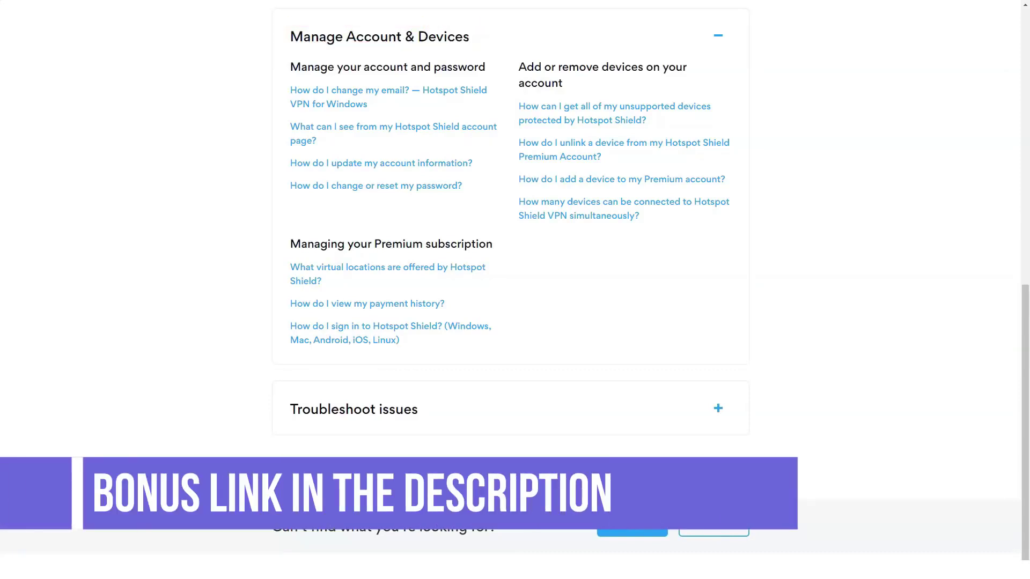
pyautogui.click(718, 409)
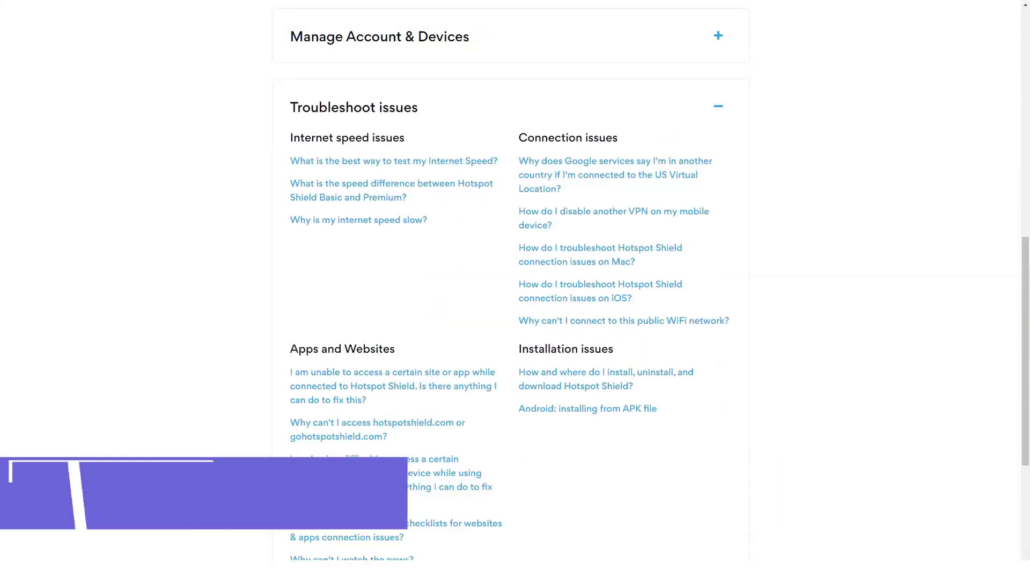
pyautogui.scroll(-1, 515, 290)
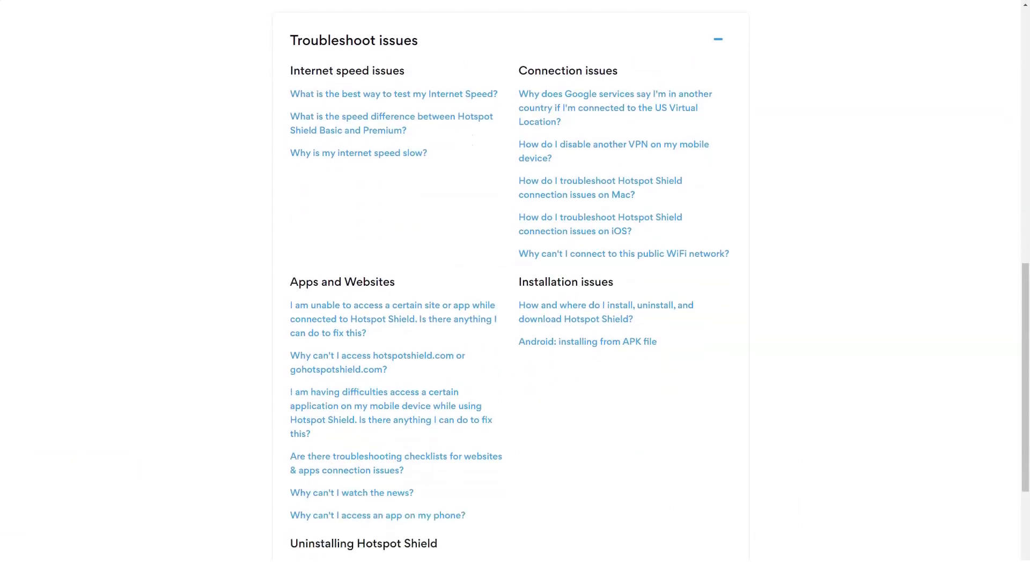